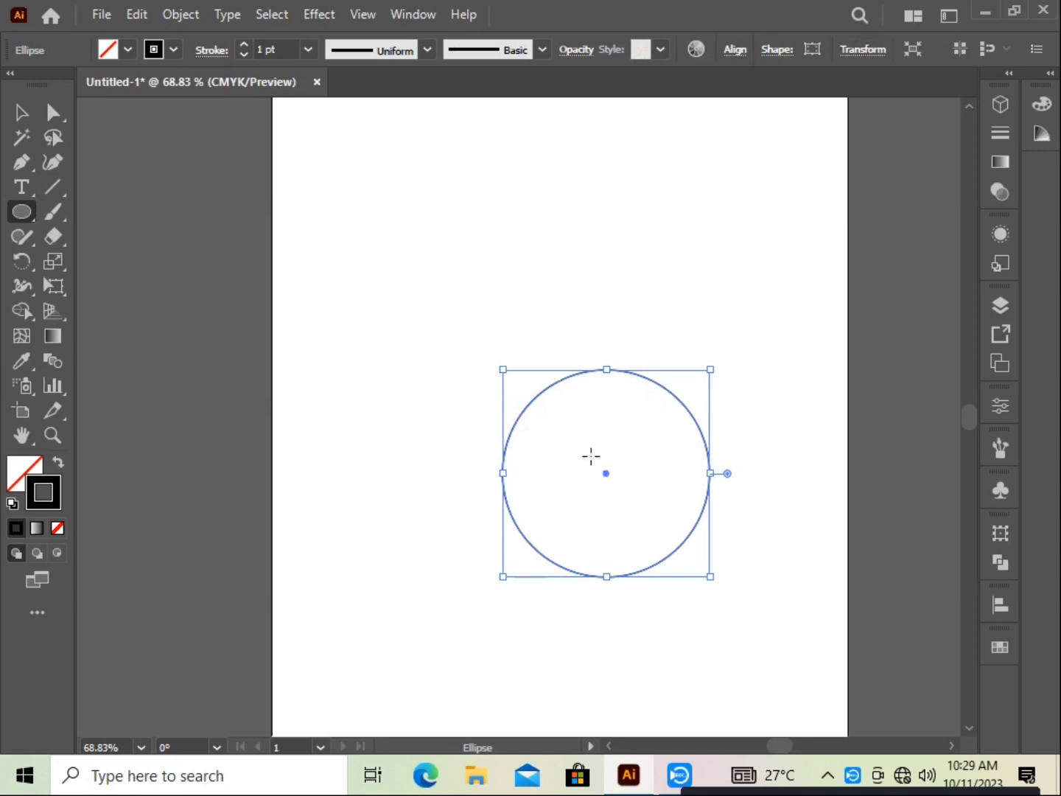
# Create a 45 pt by 45 pt circle on the artboard, above and to the left of the large circle
pyautogui.click(449, 304)
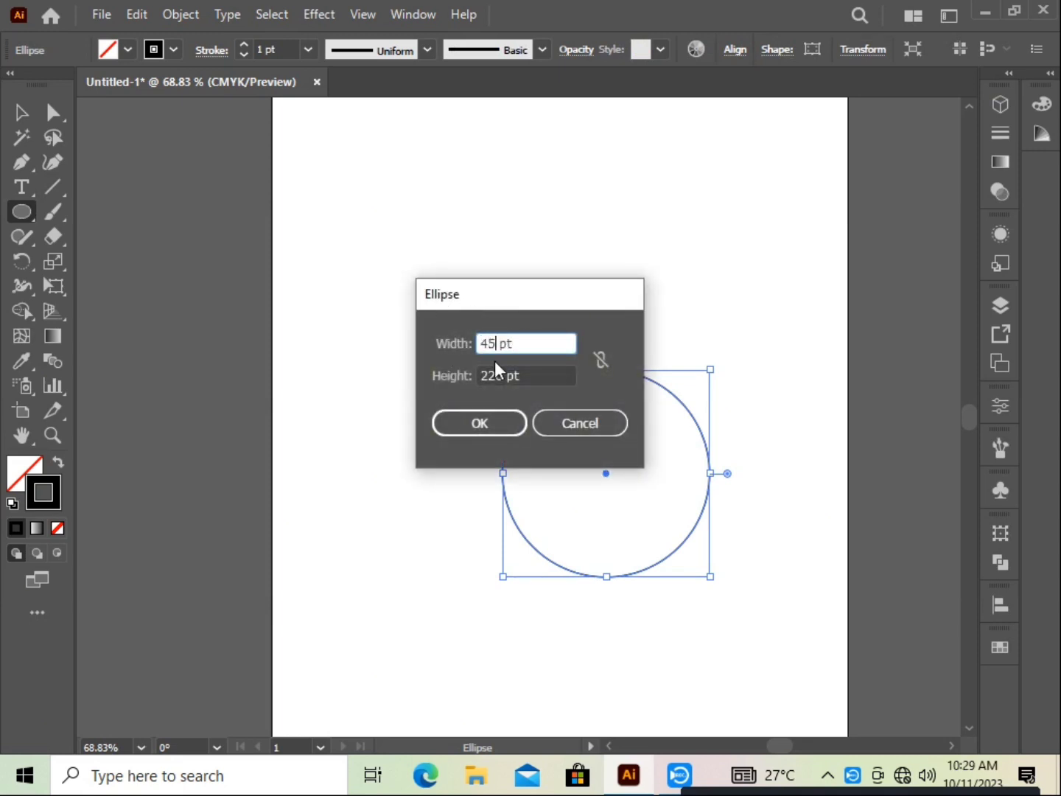
pyautogui.press('Tab')
pyautogui.write('45')
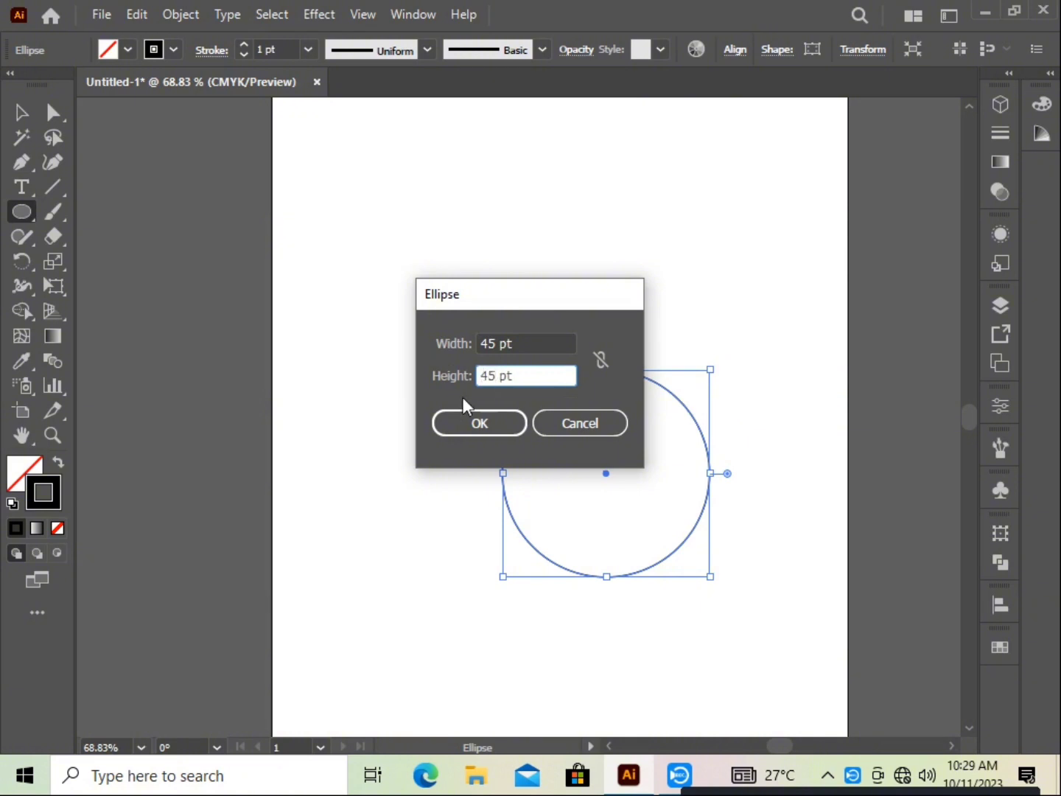
pyautogui.click(514, 423)
pyautogui.click(22, 112)
pyautogui.click(493, 262)
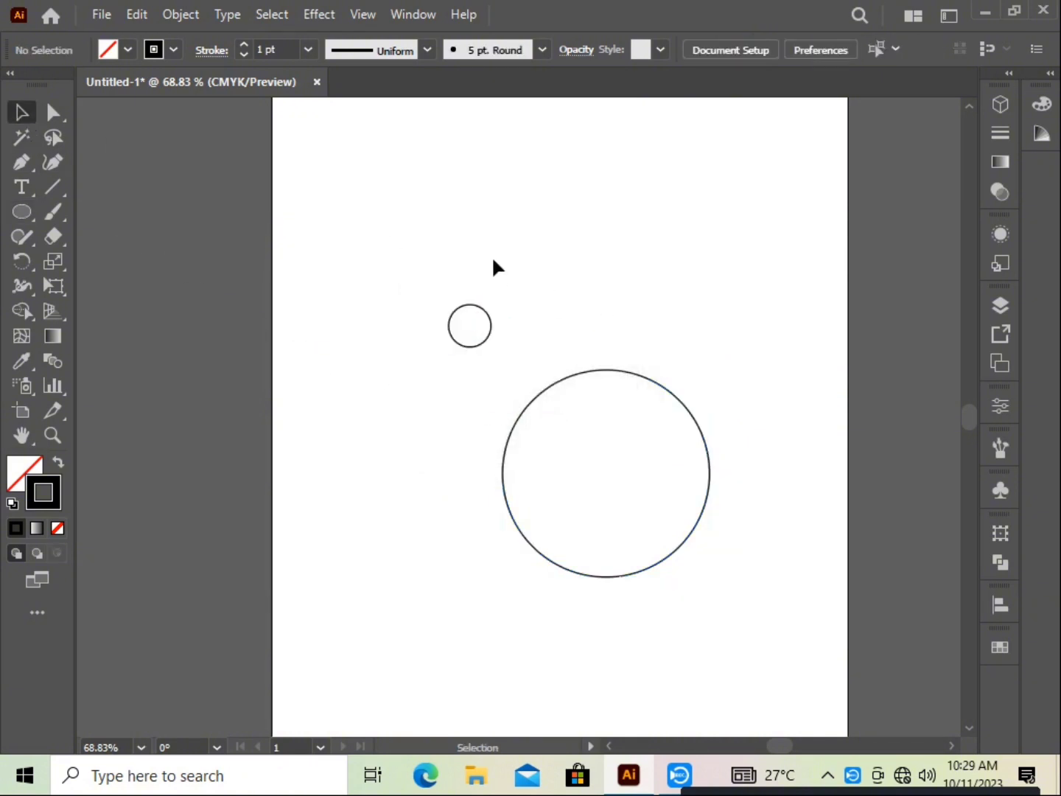
# Align the small and large circles to each other's horizontal and vertical centers so they are concentric
pyautogui.moveTo(398, 243); pyautogui.dragTo(746, 472)
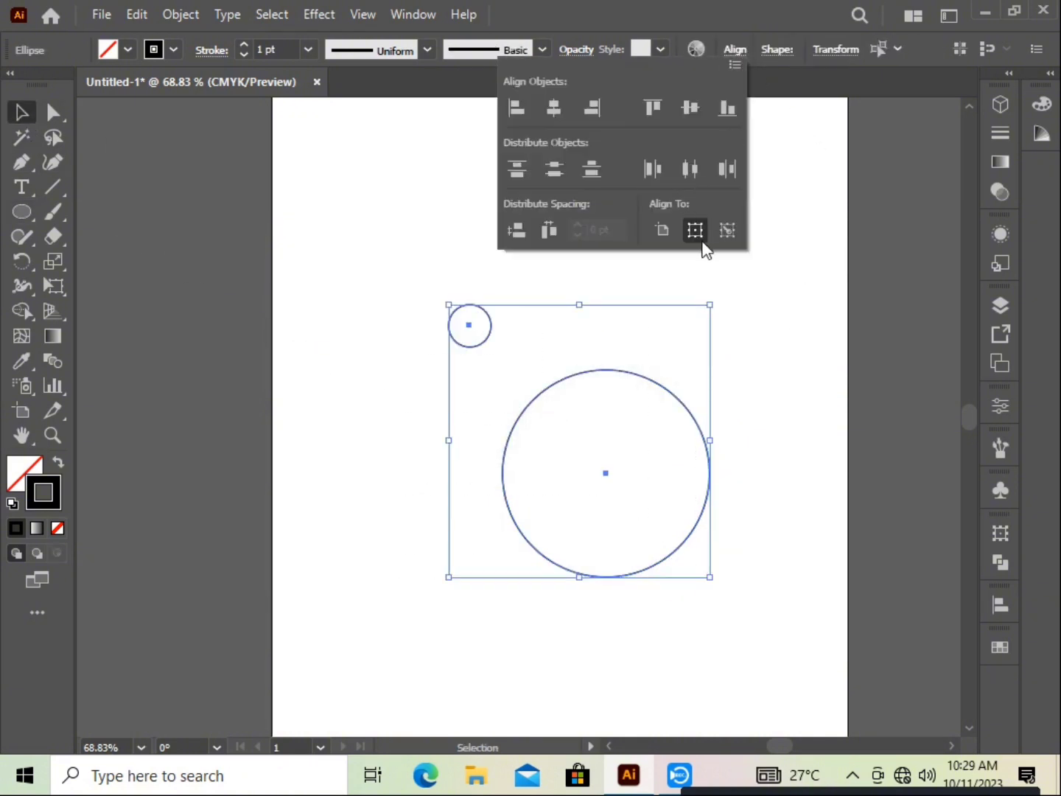
pyautogui.click(564, 107)
pyautogui.click(687, 110)
pyautogui.click(798, 353)
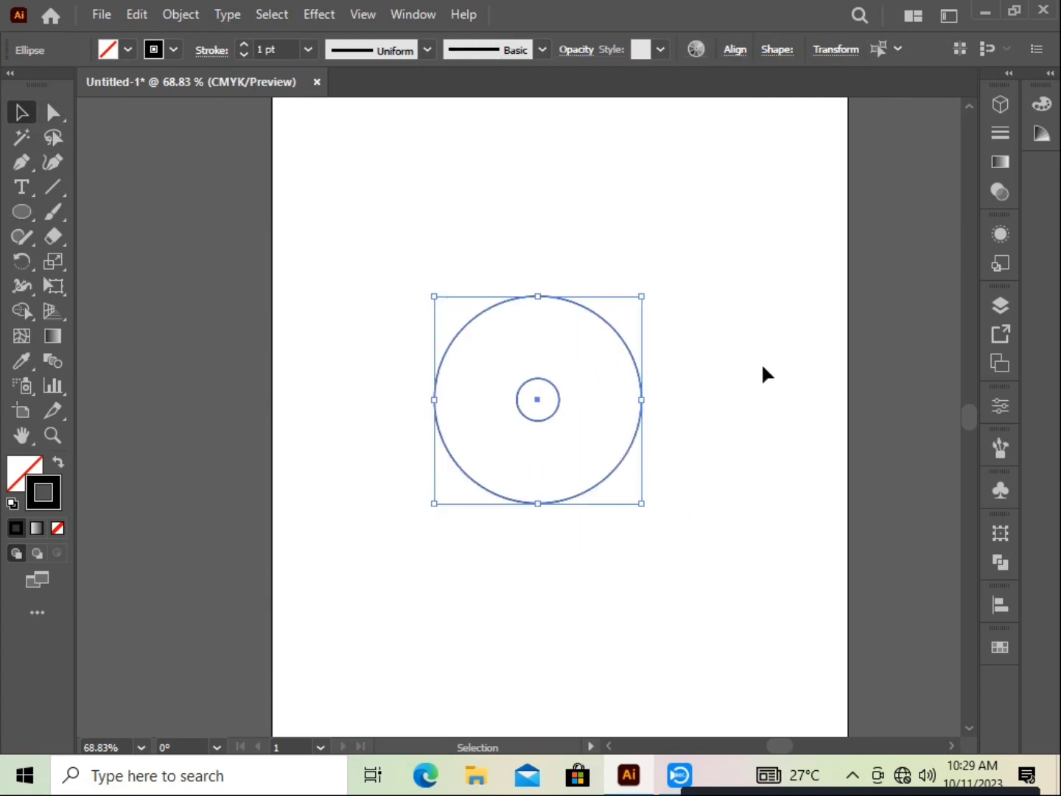
pyautogui.click(761, 363)
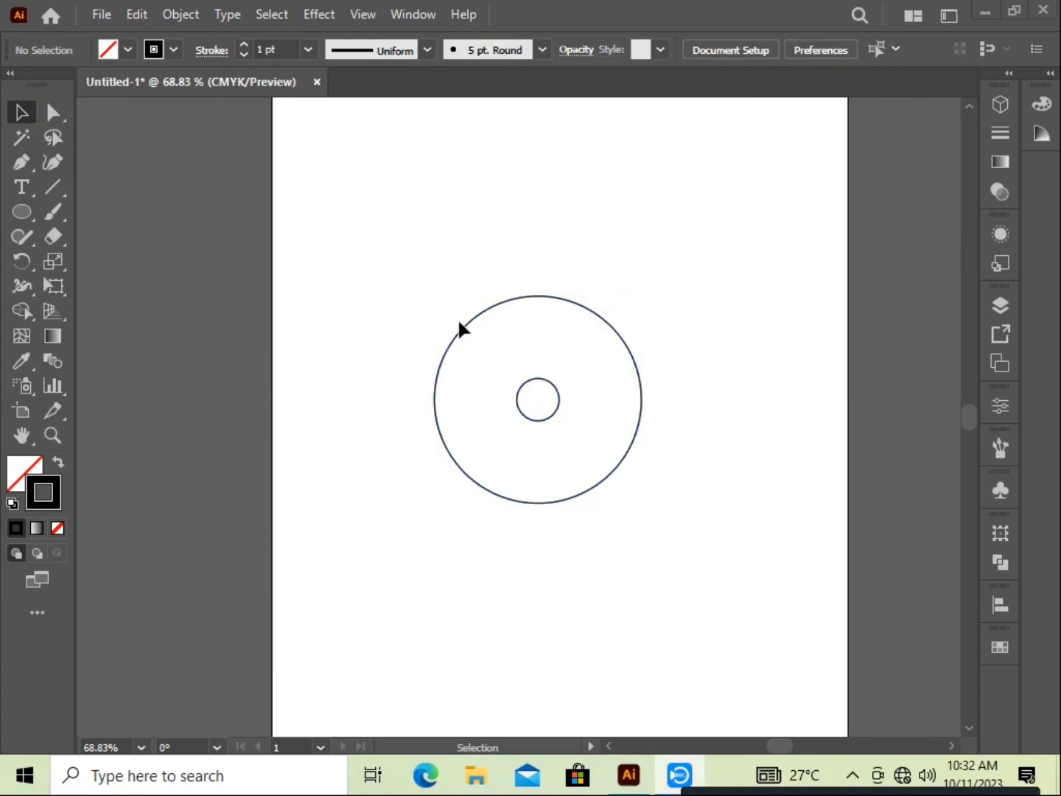
# Move both concentric circles together horizontally toward the artboard's left edge
pyautogui.moveTo(442, 301); pyautogui.dragTo(663, 495)
pyautogui.hotkey('ctrl', '1')
pyautogui.moveTo(537, 398); pyautogui.dragTo(354, 401)
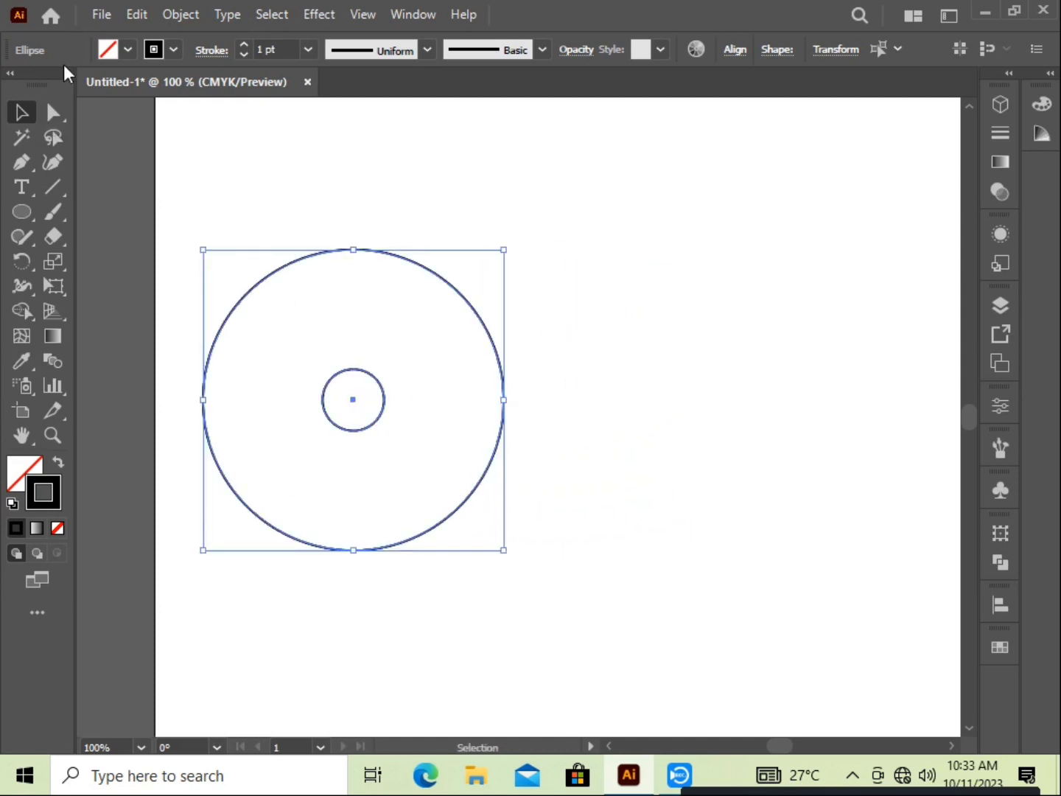
# Duplicate both concentric circles in place and move the copy horizontally to the right, beside the original pair
pyautogui.click(137, 15)
pyautogui.click(135, 18)
pyautogui.click(134, 17)
pyautogui.click(208, 184)
pyautogui.moveTo(354, 400); pyautogui.dragTo(742, 377)
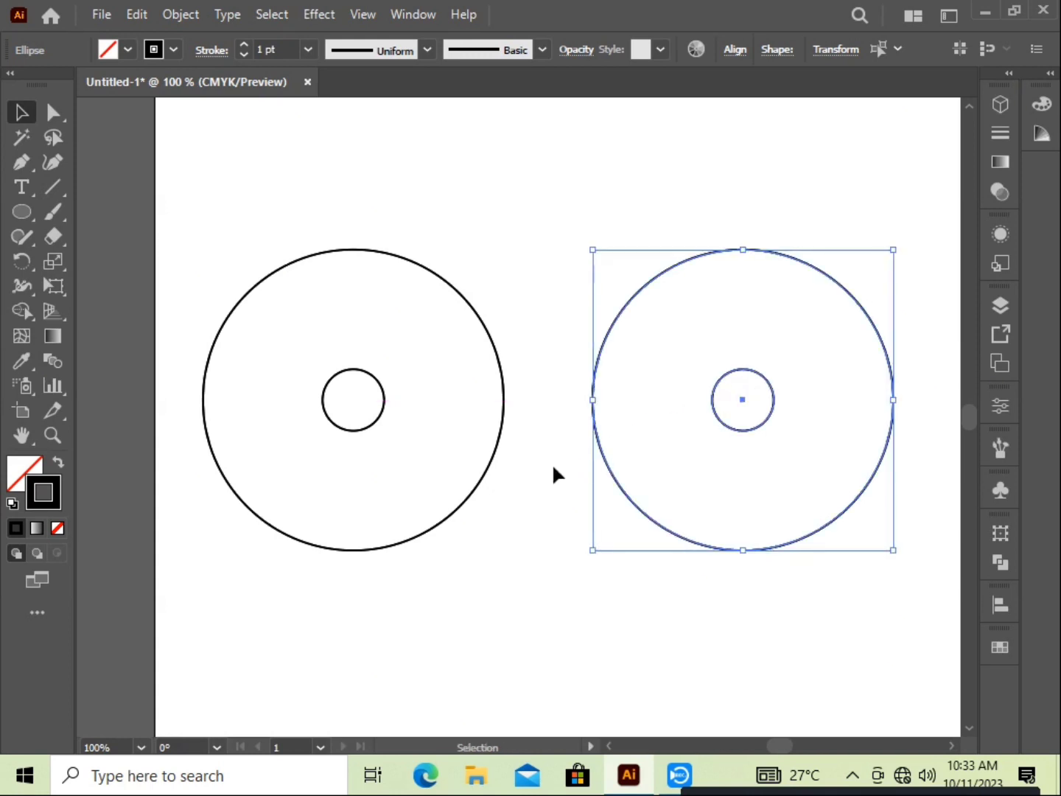
pyautogui.click(577, 550)
# Draw four horizontal lines rightward from the top and bottom points of the left outer and inner circles, past the right circle
pyautogui.scroll(-2, 576, 521)
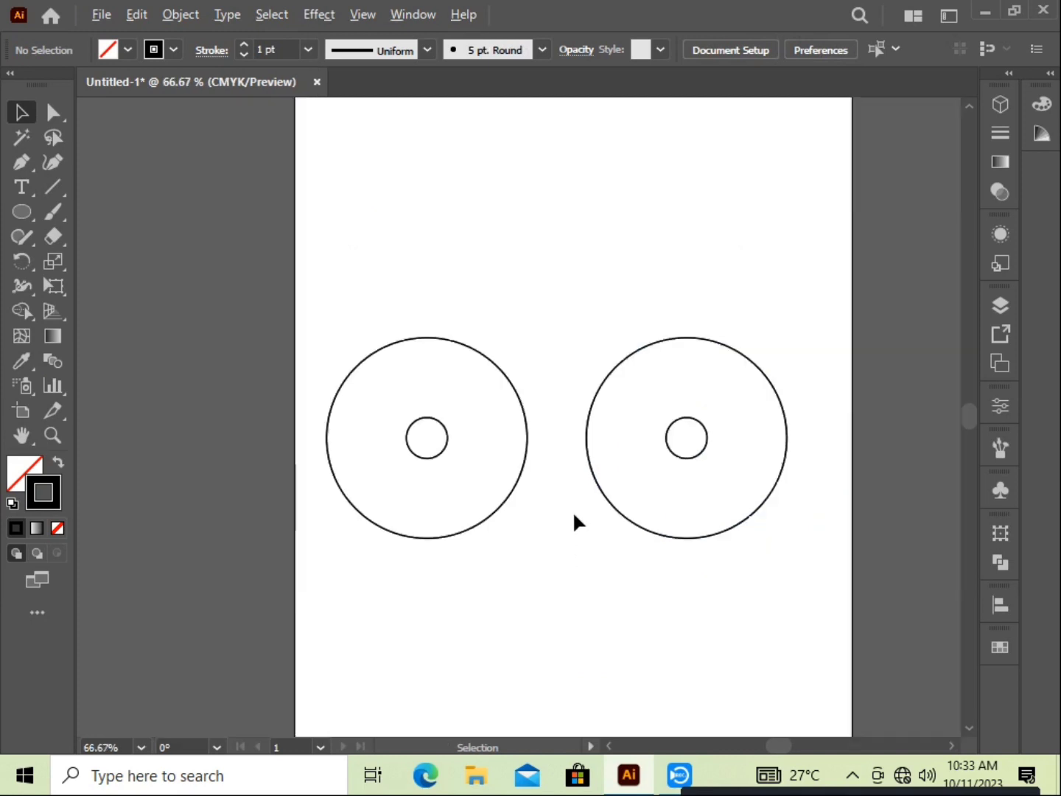
pyautogui.scroll(2, 575, 520)
pyautogui.moveTo(907, 544); pyautogui.dragTo(809, 582)
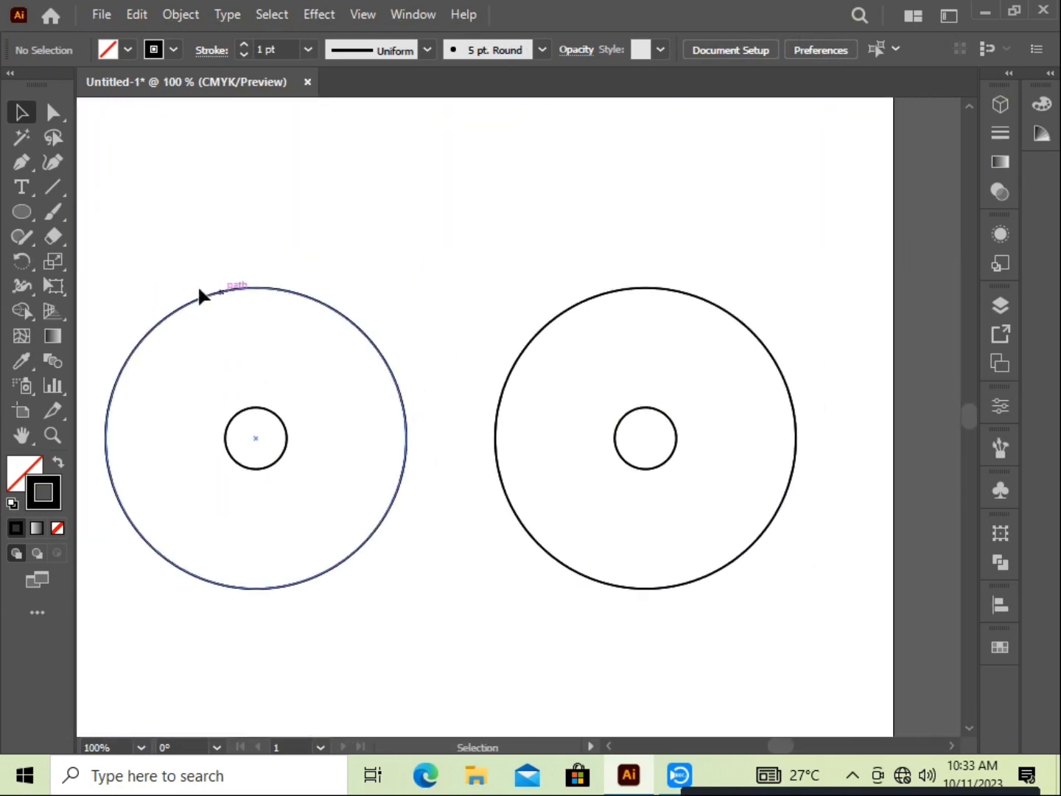
pyautogui.press('\\')
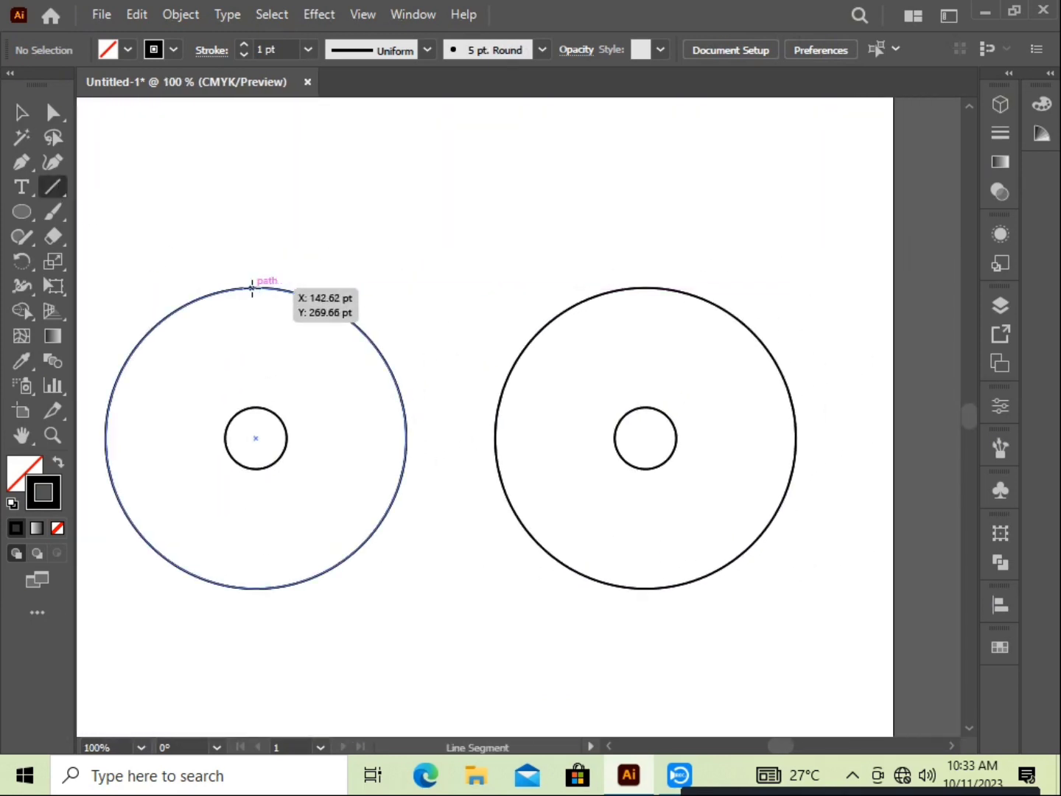
pyautogui.moveTo(255, 289); pyautogui.dragTo(874, 313)
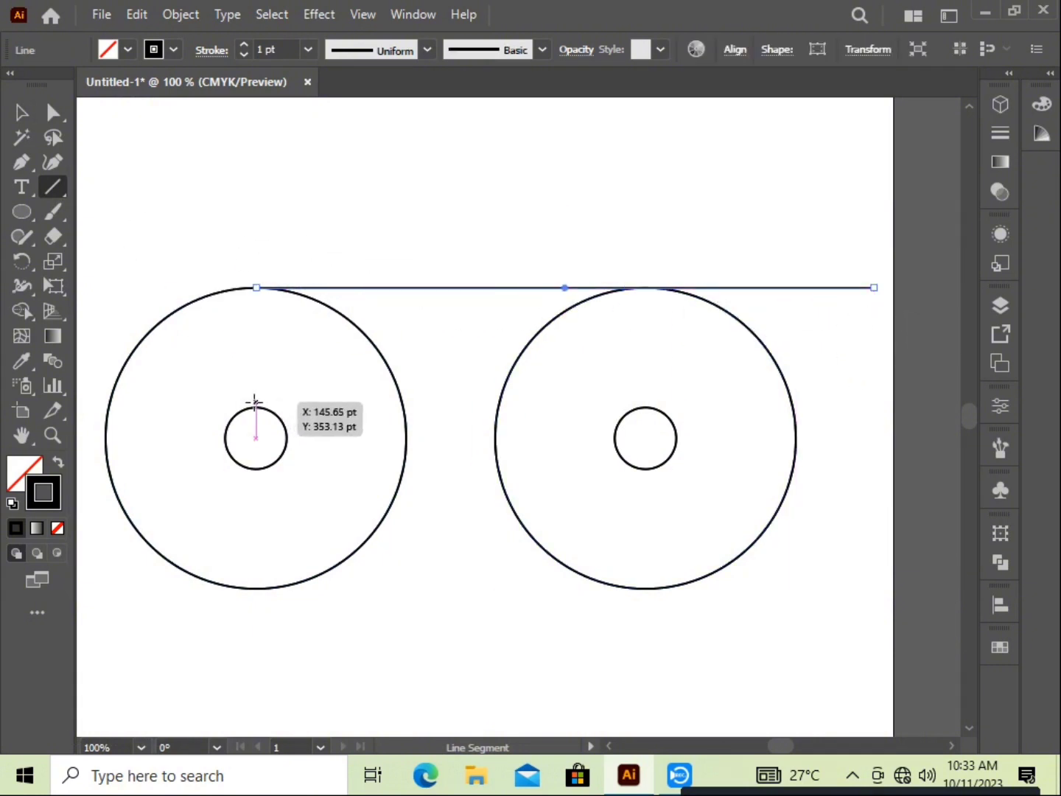
pyautogui.moveTo(255, 405); pyautogui.dragTo(874, 386)
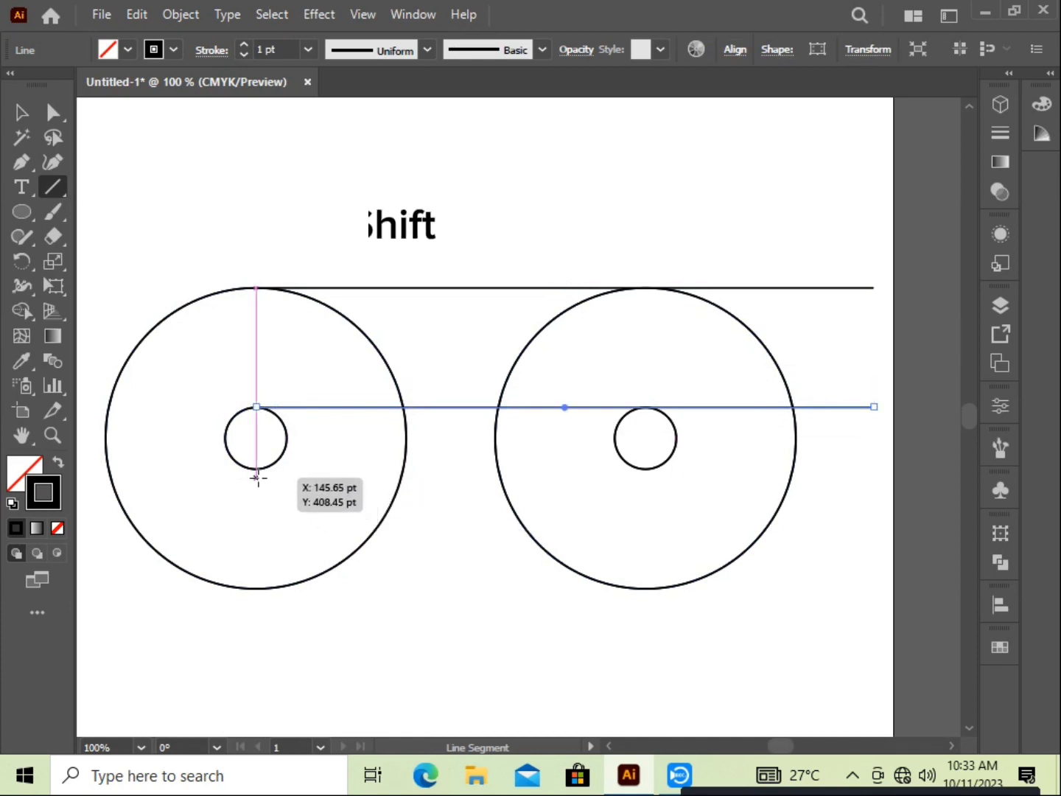
pyautogui.moveTo(256, 468); pyautogui.dragTo(877, 485)
pyautogui.moveTo(256, 588); pyautogui.dragTo(875, 555)
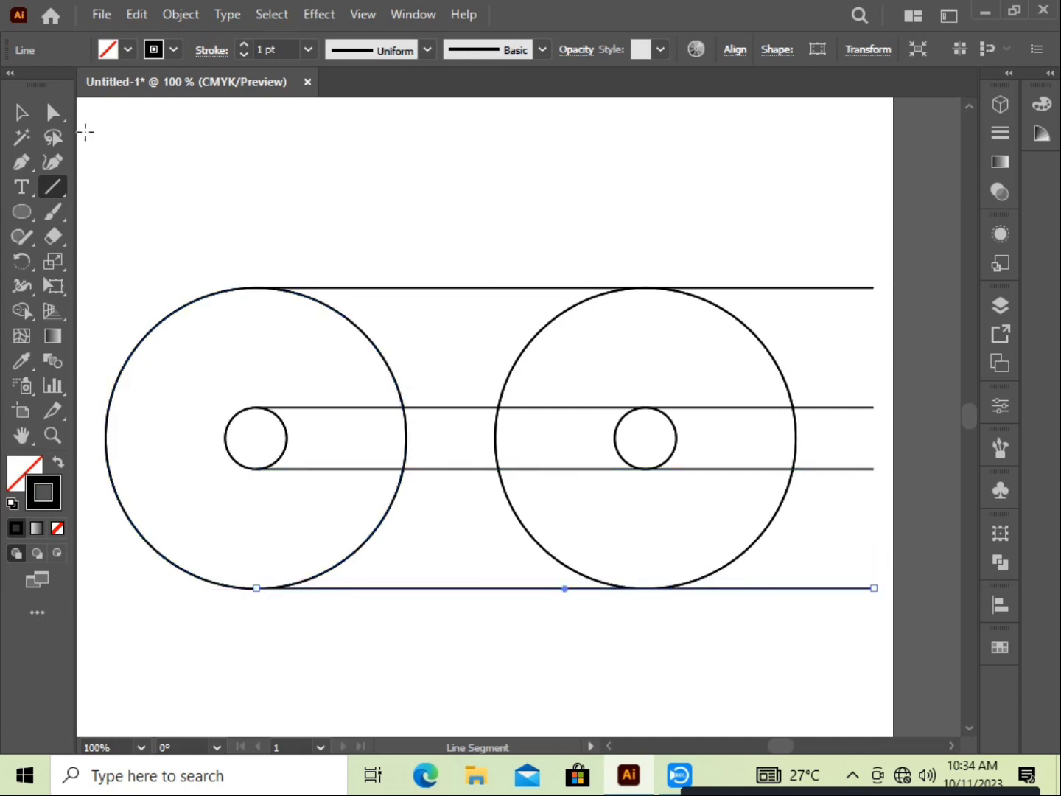
pyautogui.click(22, 112)
pyautogui.click(322, 308)
# Duplicate the upper inner line in place, and scale a copy of the left inner circle proportionally upward to touch the top line
pyautogui.click(258, 407)
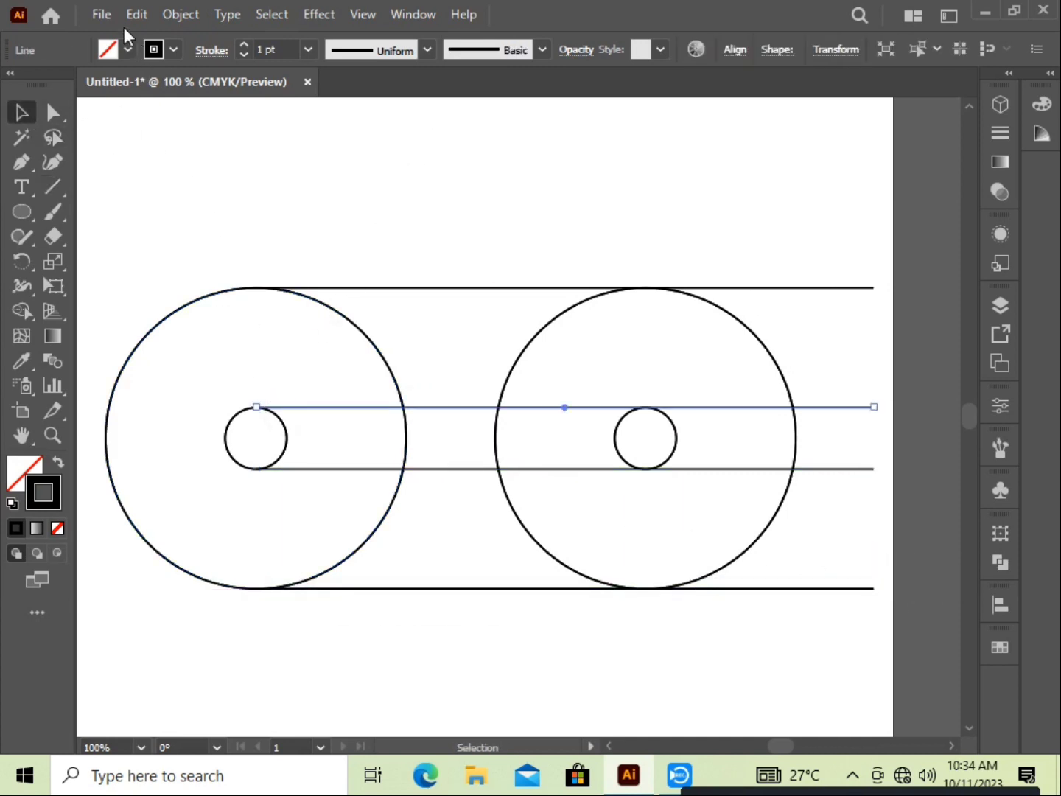
pyautogui.click(129, 16)
pyautogui.click(139, 115)
pyautogui.click(136, 14)
pyautogui.click(215, 205)
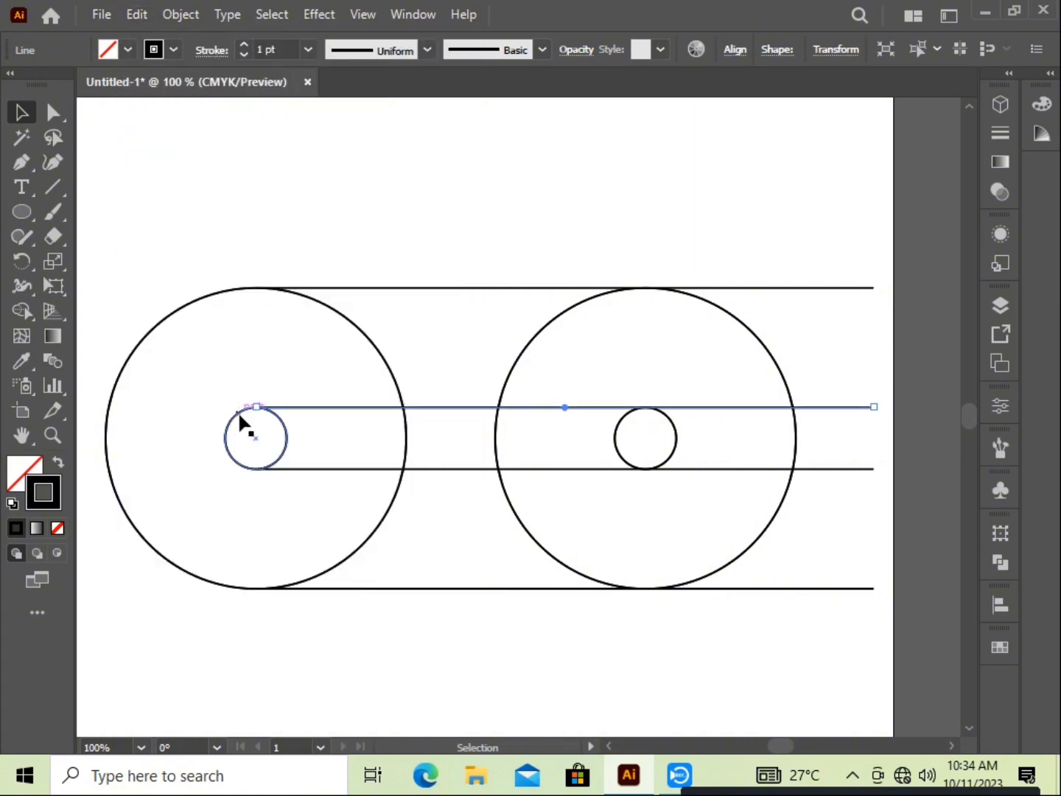
pyautogui.moveTo(260, 412); pyautogui.dragTo(266, 288)
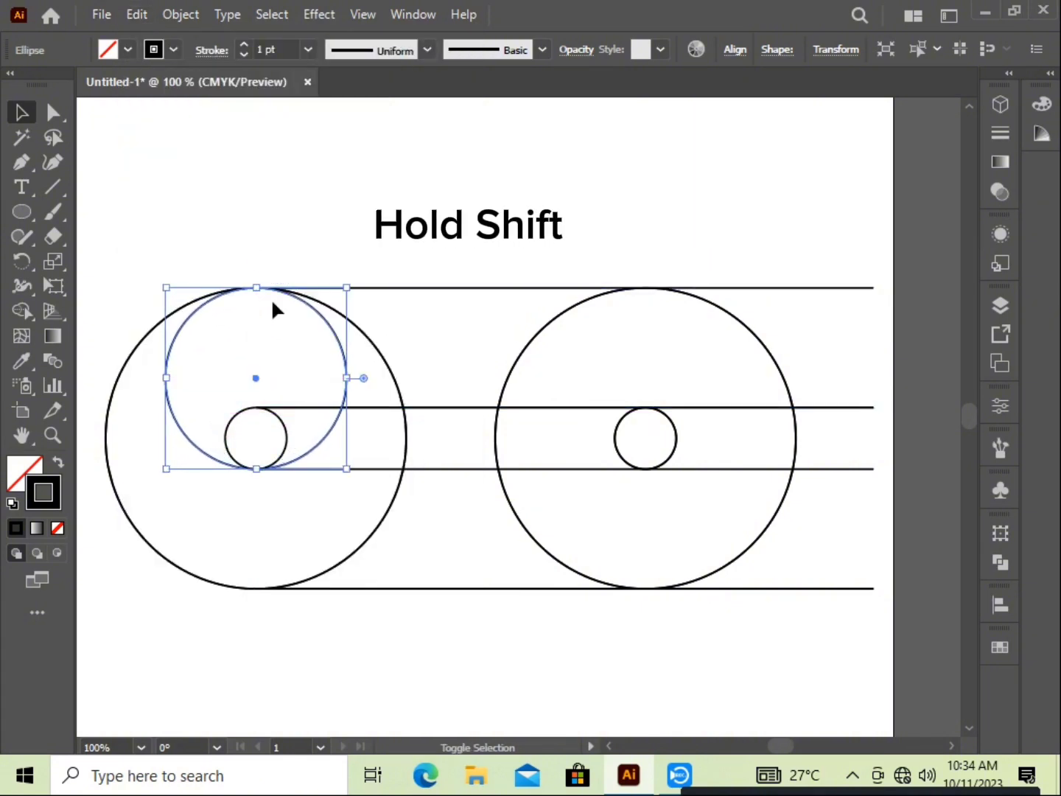
# Duplicate the left inner circle in place and scale the copy proportionally downward until it touches the bottom line
pyautogui.click(240, 417)
pyautogui.click(149, 10)
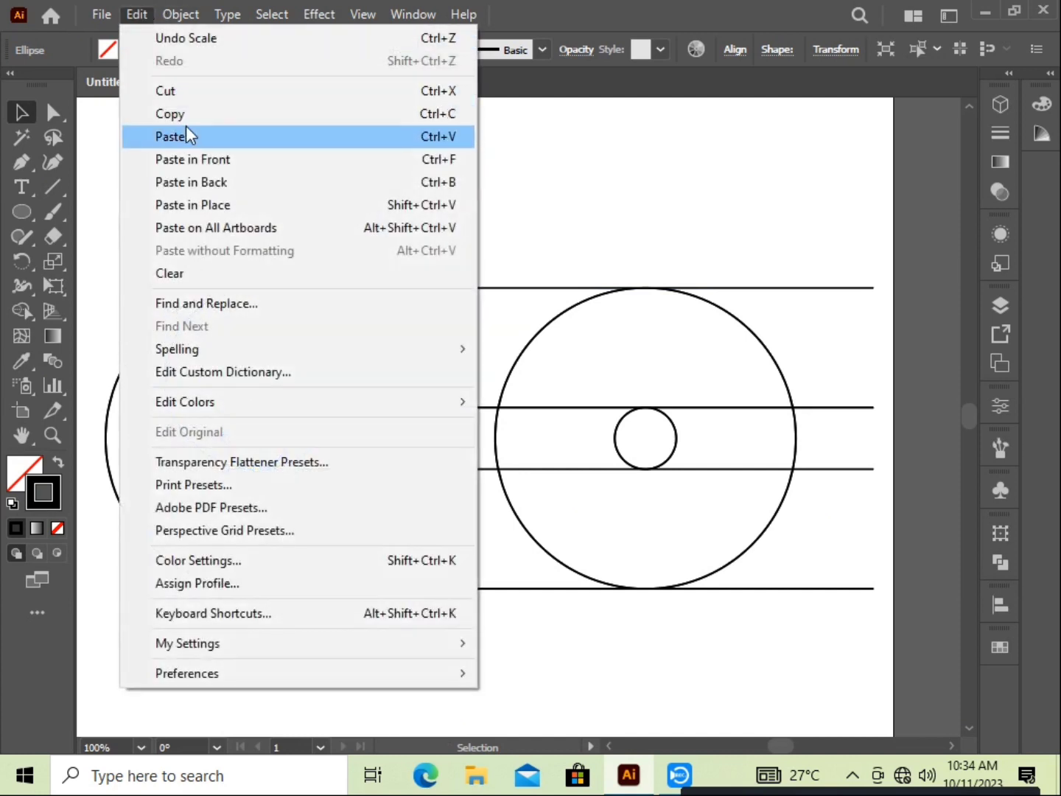
pyautogui.click(170, 115)
pyautogui.click(138, 14)
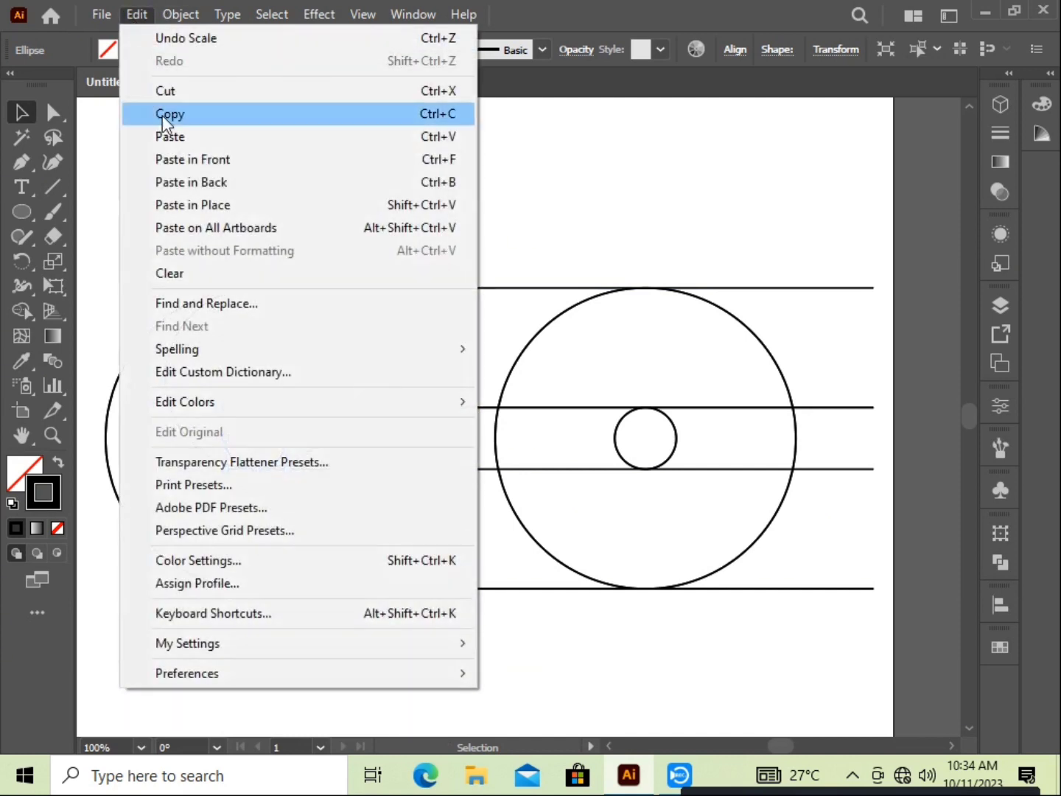
pyautogui.click(221, 204)
pyautogui.moveTo(261, 476); pyautogui.dragTo(256, 587)
pyautogui.hotkey('ctrl', 'z')
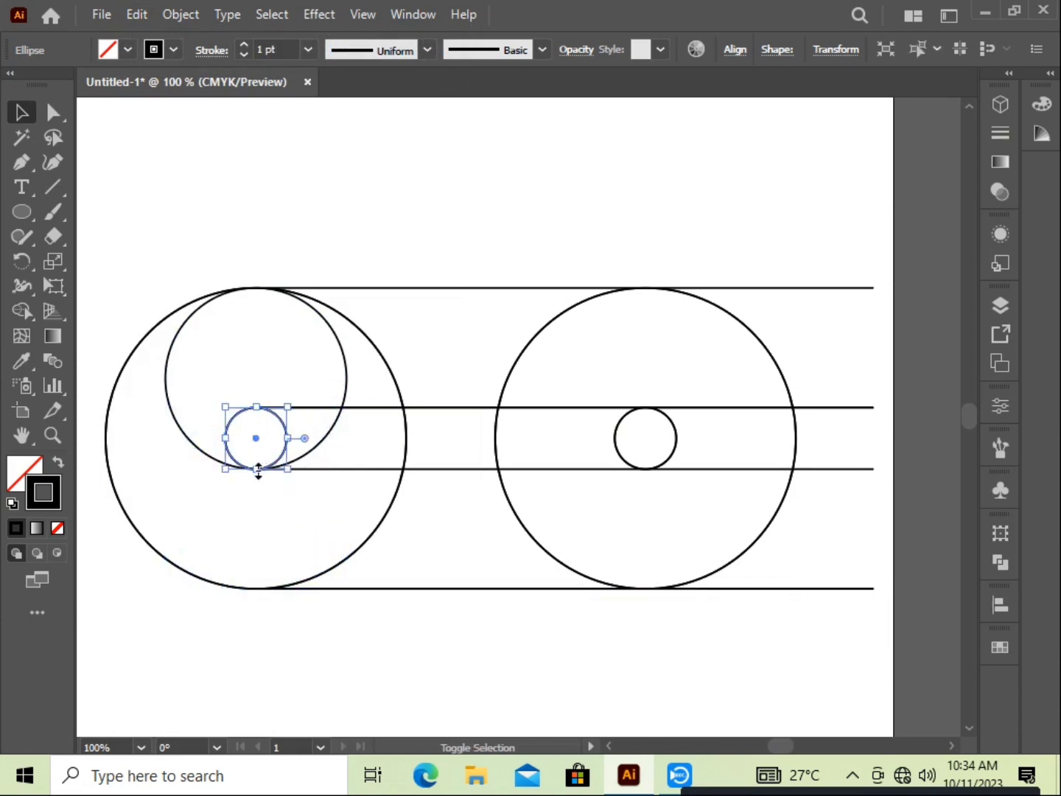
pyautogui.moveTo(255, 471); pyautogui.dragTo(253, 589)
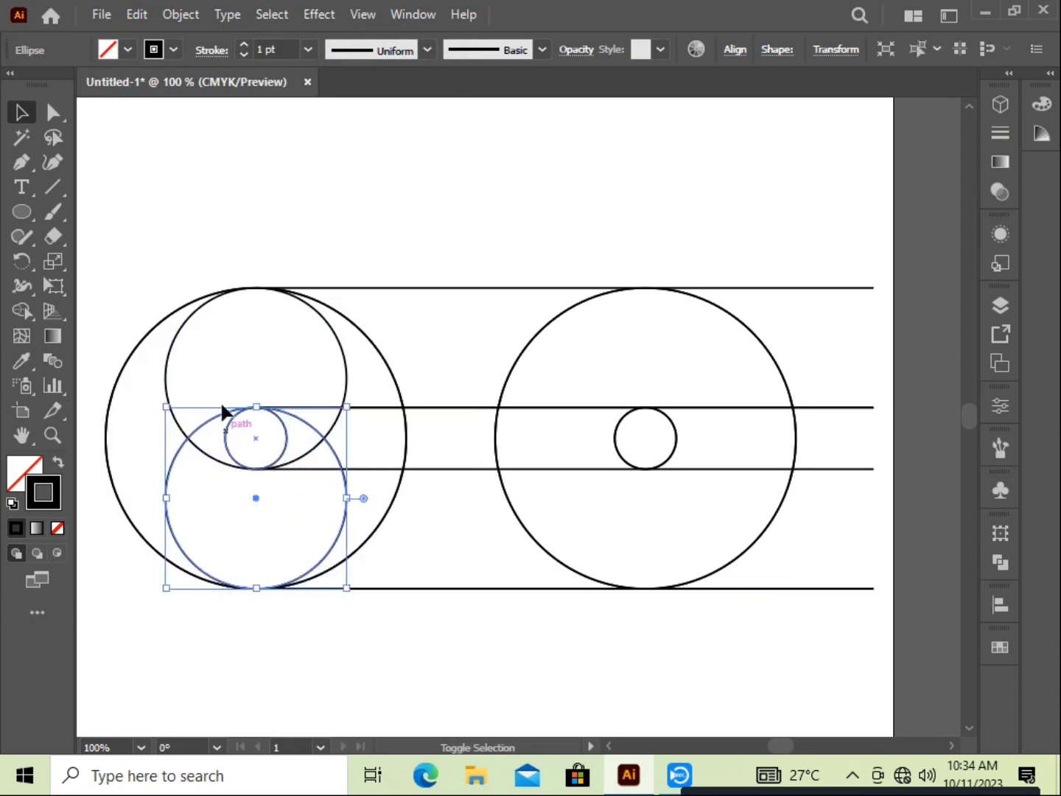
pyautogui.click(187, 268)
# Widen the artboard by extending its left and right edges outward beyond the circles and lines
pyautogui.scroll(-1, 380, 420)
pyautogui.hotkey('shift', 'o')
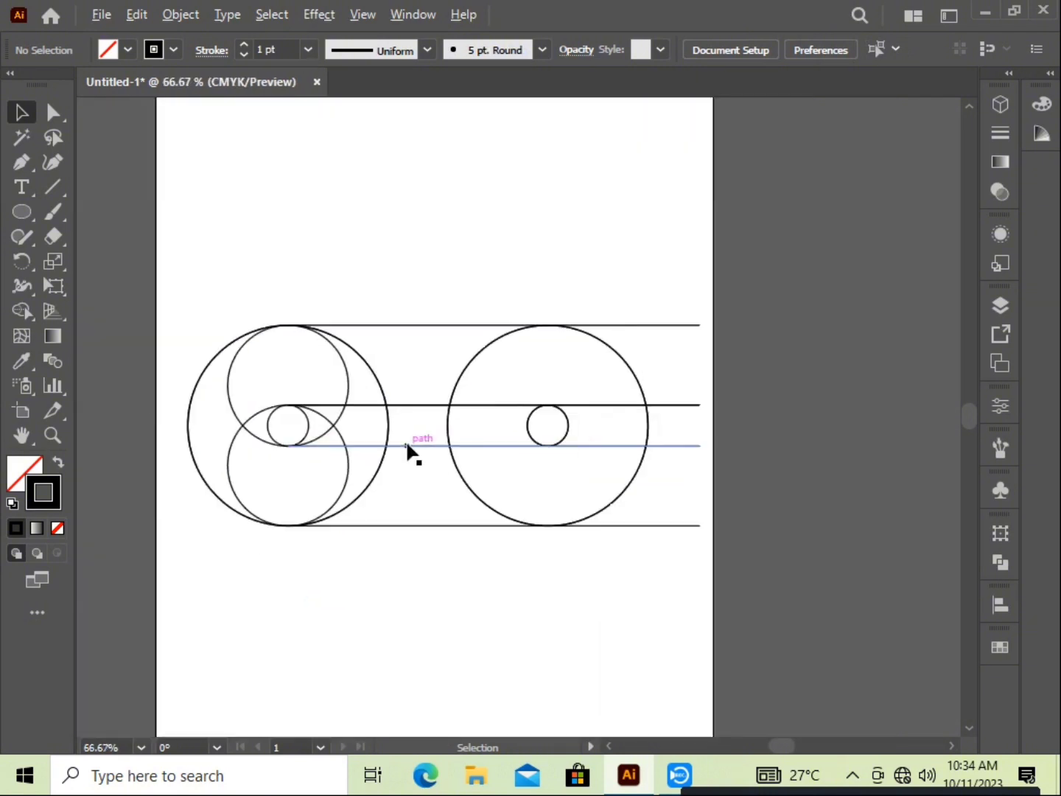
pyautogui.moveTo(159, 445); pyautogui.dragTo(85, 441)
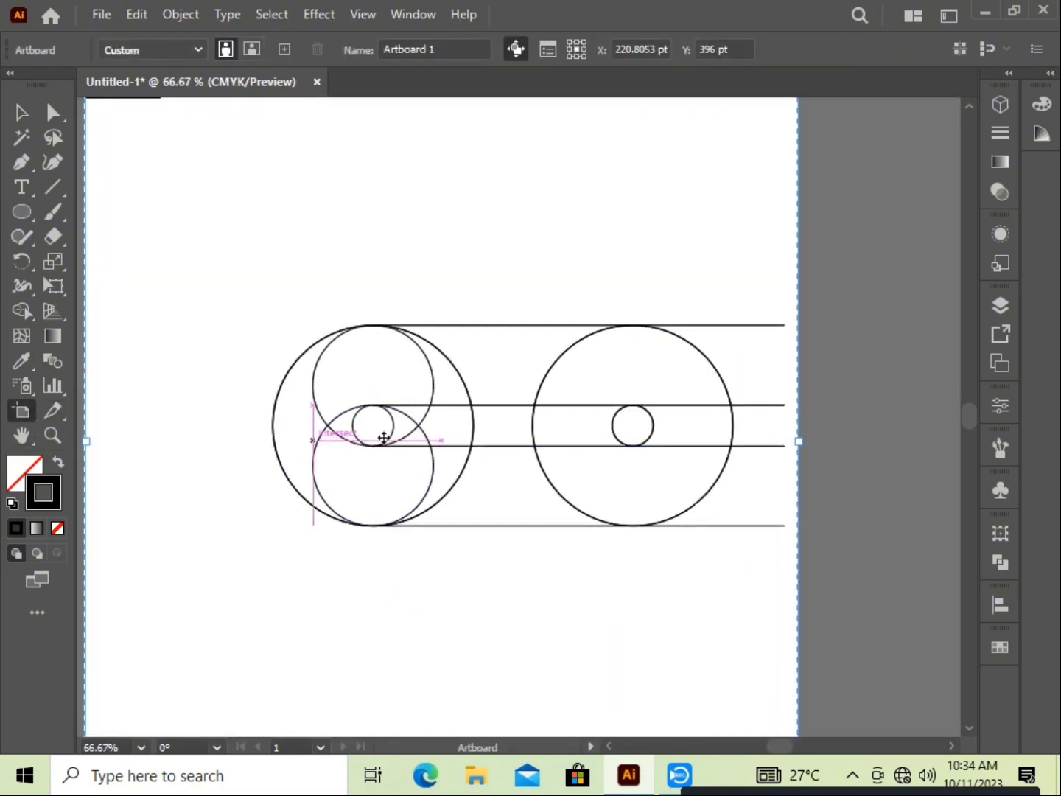
pyautogui.moveTo(804, 443); pyautogui.dragTo(893, 426)
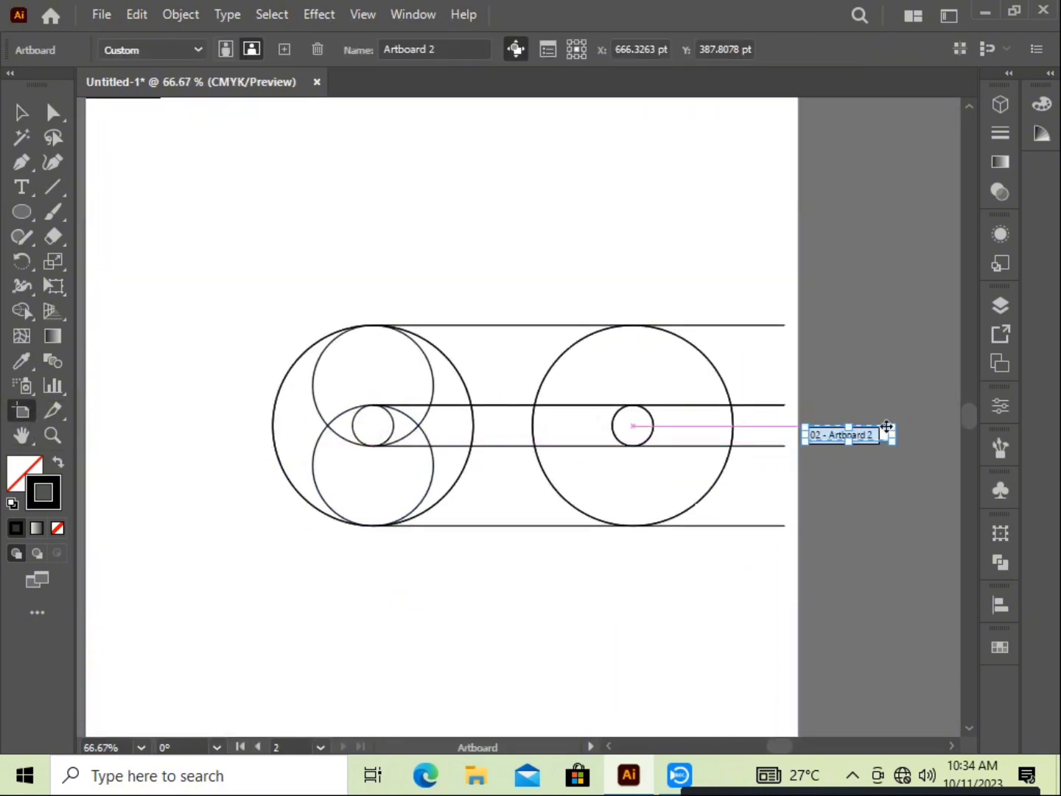
pyautogui.hotkey('ctrl', 'z')
pyautogui.moveTo(800, 442); pyautogui.dragTo(956, 441)
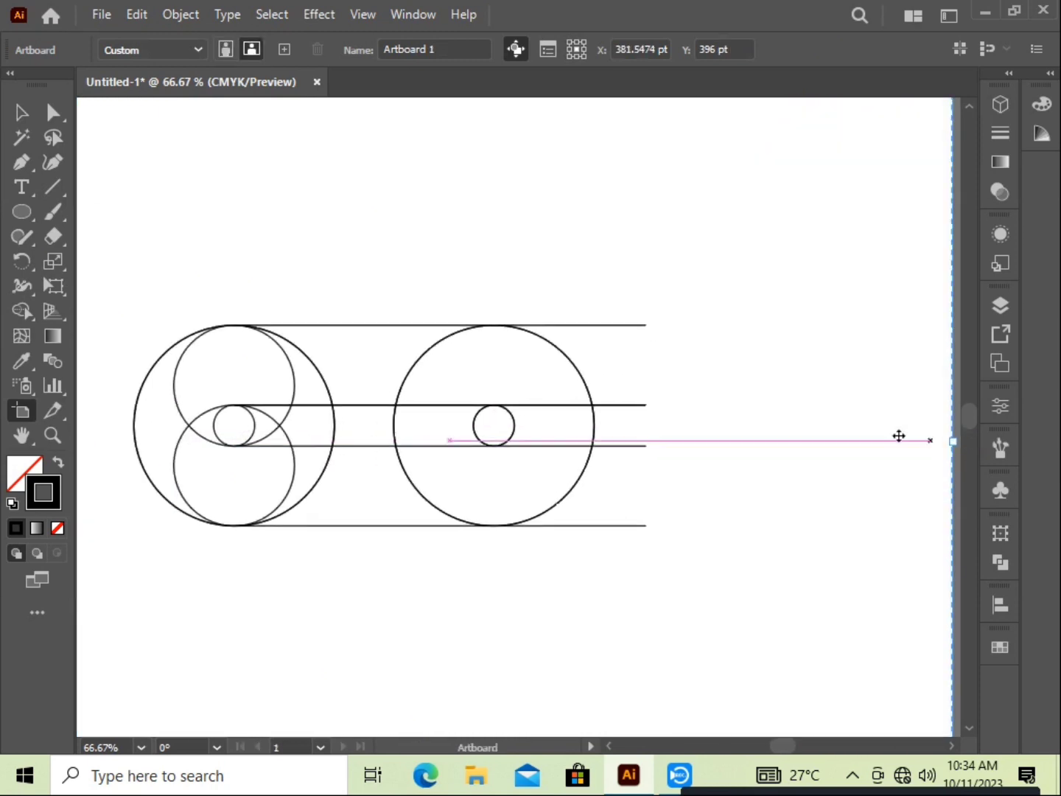
pyautogui.press('Escape')
# Extend the horizontal lines in both directions so they reach well beyond the left and right circles
pyautogui.moveTo(437, 275); pyautogui.dragTo(557, 252)
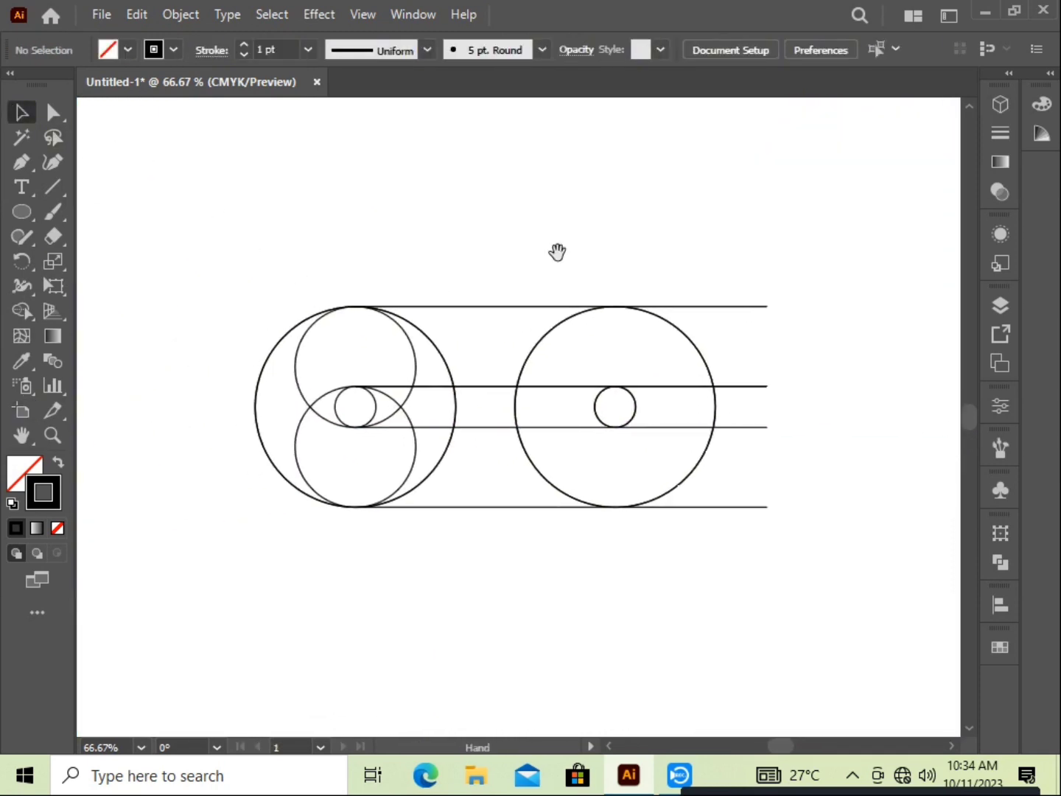
pyautogui.moveTo(498, 464); pyautogui.dragTo(503, 466)
pyautogui.moveTo(355, 407); pyautogui.dragTo(142, 407)
pyautogui.moveTo(766, 407); pyautogui.dragTo(874, 404)
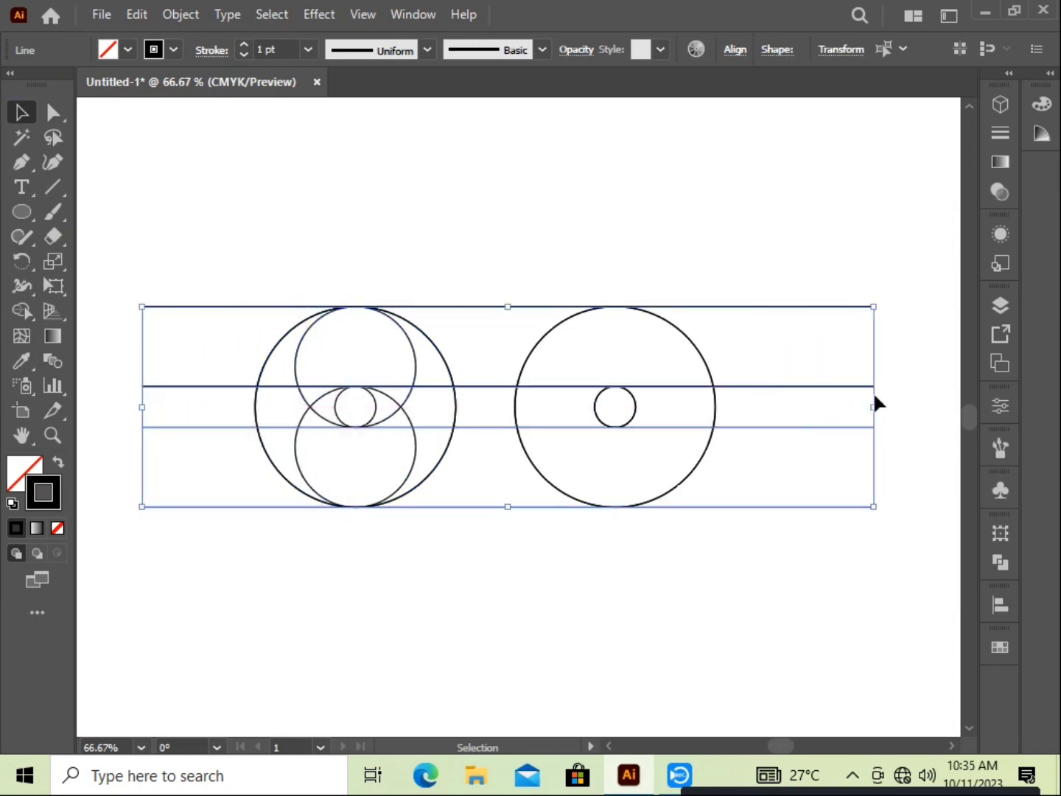
pyautogui.click(599, 240)
# Move all the circles and lines together toward the top of the artboard
pyautogui.hotkey('ctrl', 'a')
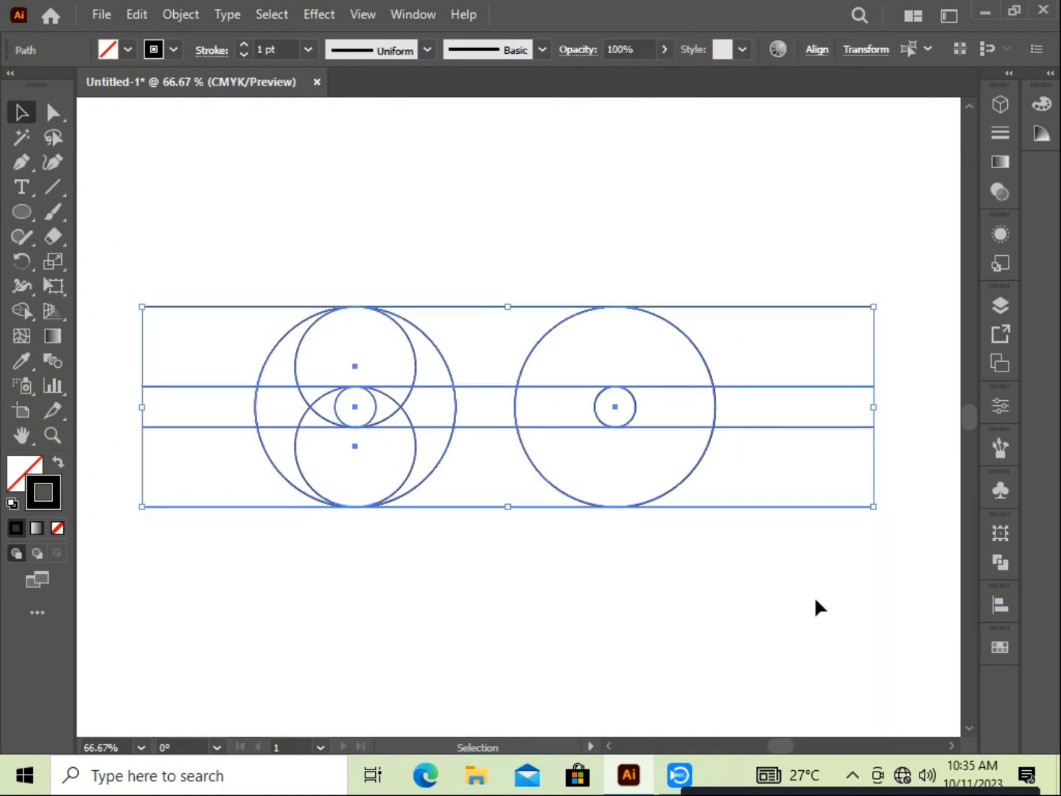
pyautogui.moveTo(513, 424); pyautogui.dragTo(527, 285)
pyautogui.click(729, 438)
# Duplicate the upper two horizontal lines in place and move the copies down to the artboard's lower area
pyautogui.moveTo(756, 147); pyautogui.dragTo(835, 267)
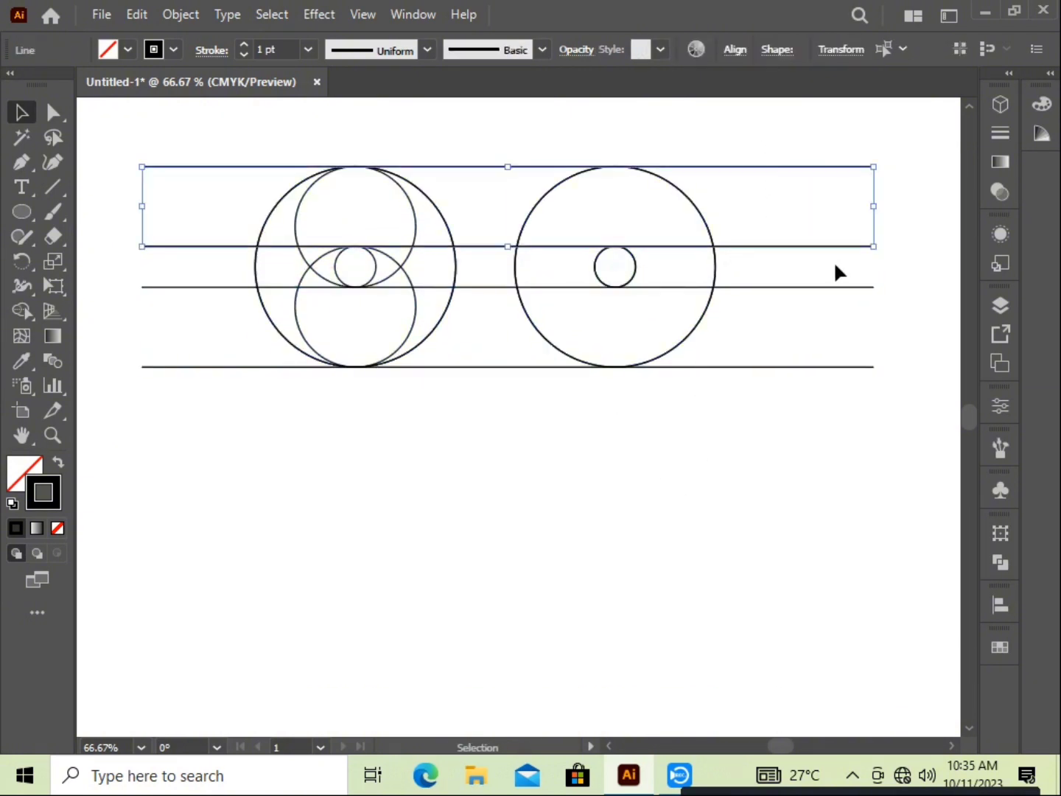
pyautogui.click(136, 15)
pyautogui.click(133, 14)
pyautogui.click(136, 14)
pyautogui.click(208, 205)
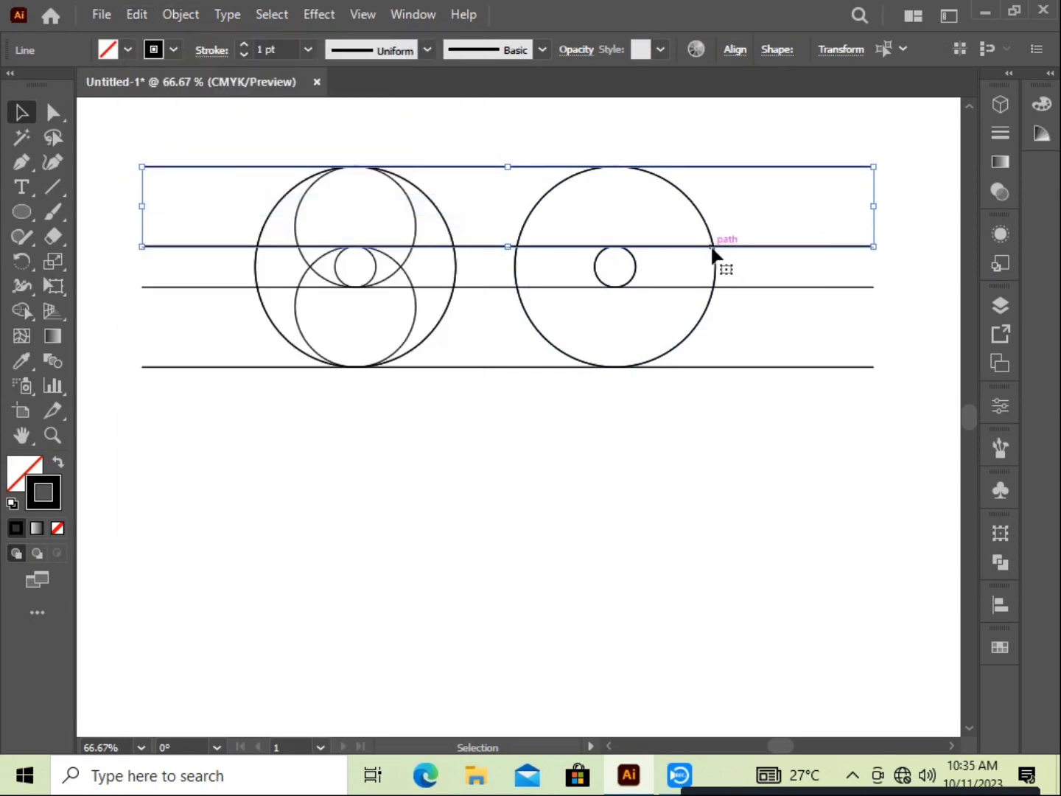
pyautogui.moveTo(710, 246); pyautogui.dragTo(733, 625)
pyautogui.click(741, 421)
# Group the circles with the horizontal lines crossing them, leaving out the separate pair of lines below
pyautogui.scroll(-2, 740, 415)
pyautogui.scroll(1, 739, 415)
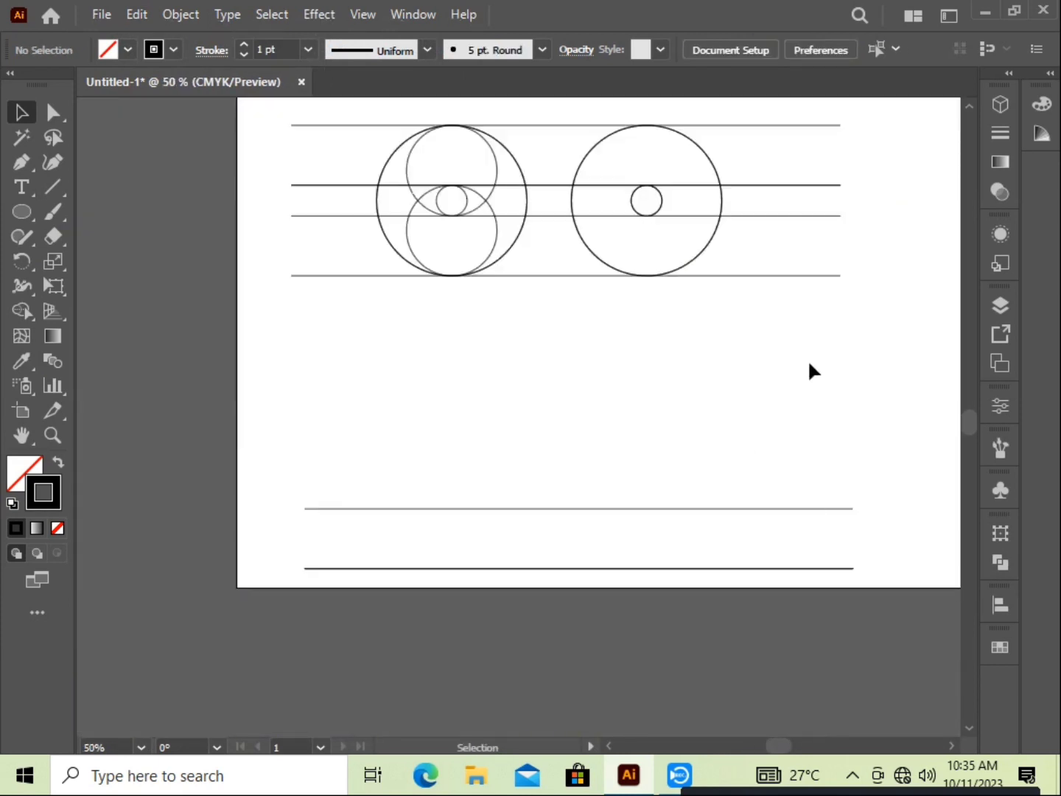
pyautogui.moveTo(835, 344); pyautogui.dragTo(685, 452)
pyautogui.moveTo(618, 490); pyautogui.dragTo(671, 491)
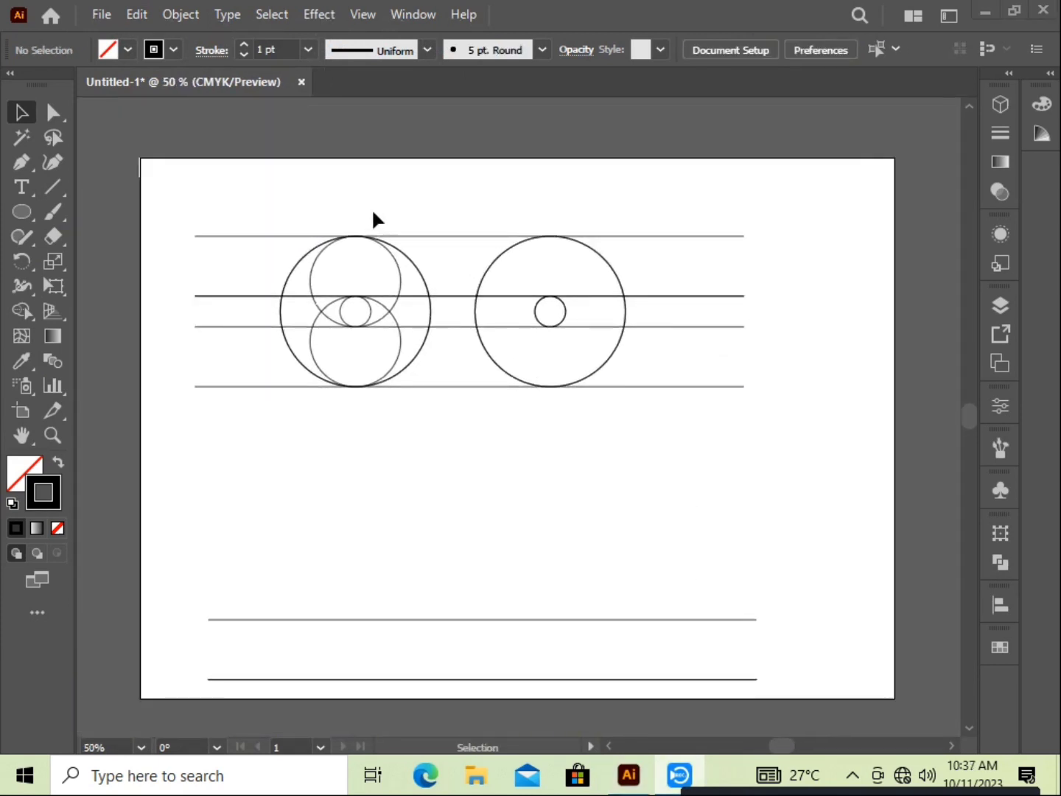
pyautogui.moveTo(372, 209); pyautogui.dragTo(566, 427)
pyautogui.click(583, 448)
pyautogui.moveTo(193, 211); pyautogui.dragTo(782, 436)
pyautogui.rightClick(627, 467)
pyautogui.click(697, 164)
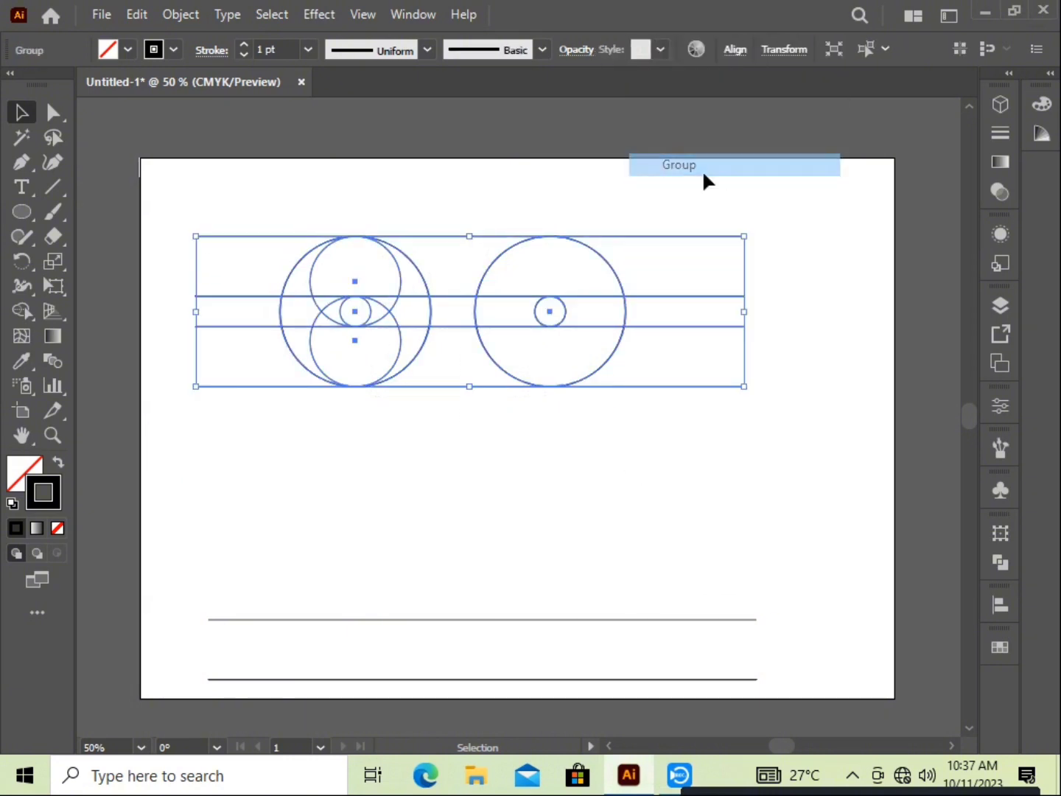
pyautogui.click(543, 434)
# Scale down the separate pair of lines and place it in the artboard's top-left corner
pyautogui.moveTo(521, 572); pyautogui.dragTo(582, 693)
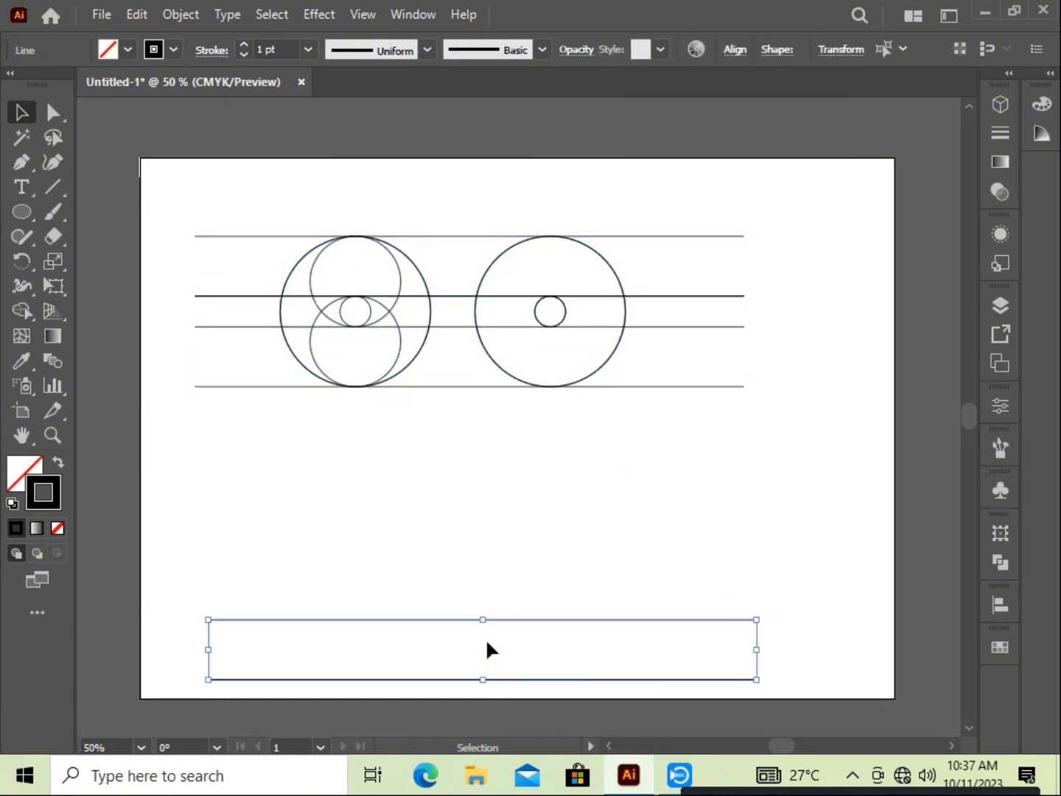
pyautogui.moveTo(716, 620); pyautogui.dragTo(174, 173)
# Enlarge the artboard by extending its upper, right and left edges outward
pyautogui.moveTo(382, 209)
pyautogui.mouseDown()
pyautogui.moveTo(529, 426)
pyautogui.moveTo(517, 434)
pyautogui.mouseUp()
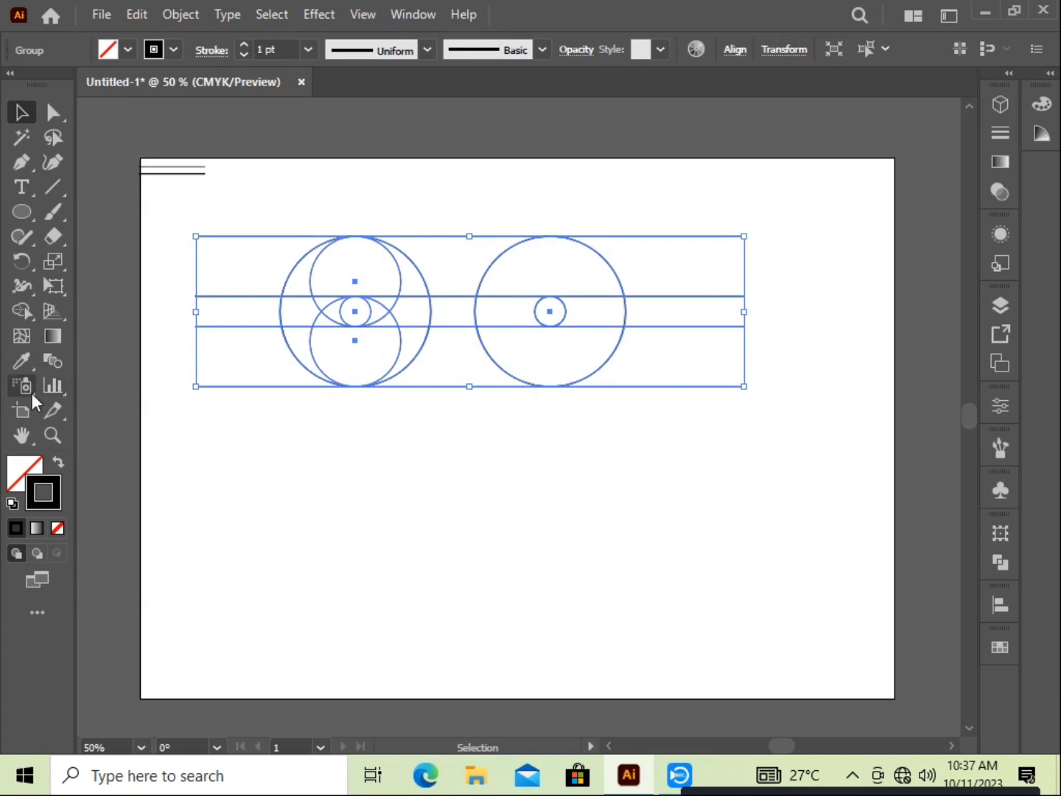
pyautogui.click(167, 472)
pyautogui.click(22, 410)
pyautogui.moveTo(519, 158); pyautogui.dragTo(518, 98)
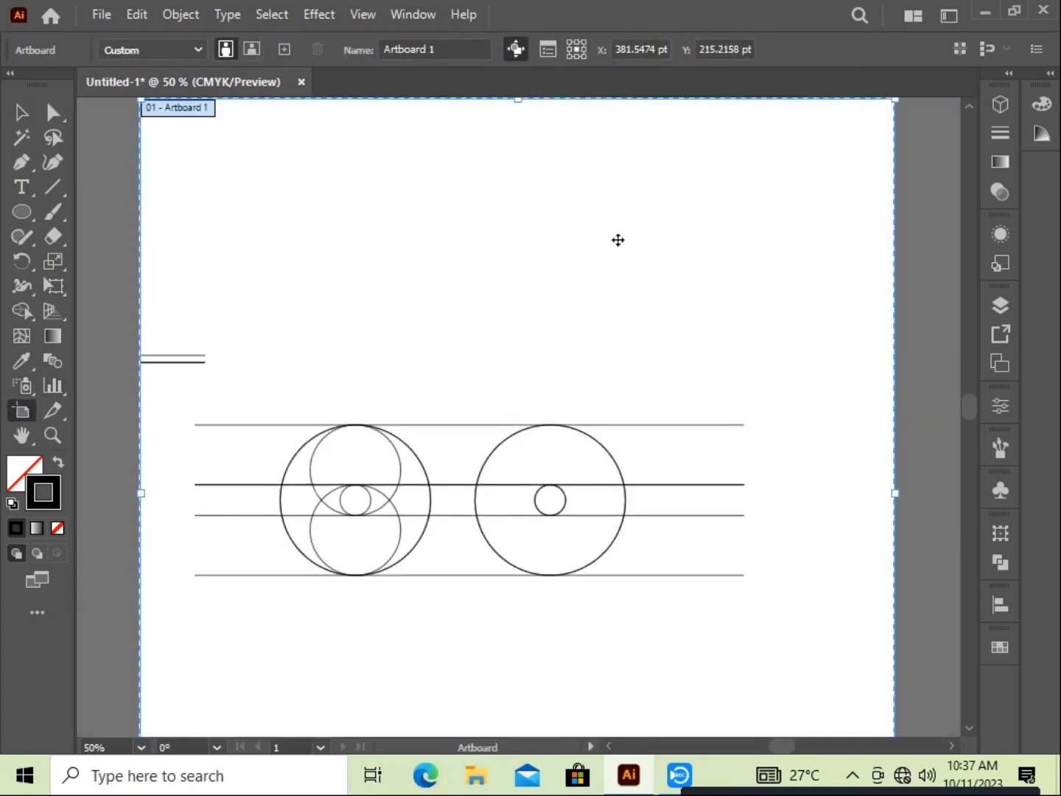
pyautogui.moveTo(896, 495); pyautogui.dragTo(952, 494)
pyautogui.moveTo(332, 649); pyautogui.dragTo(545, 656)
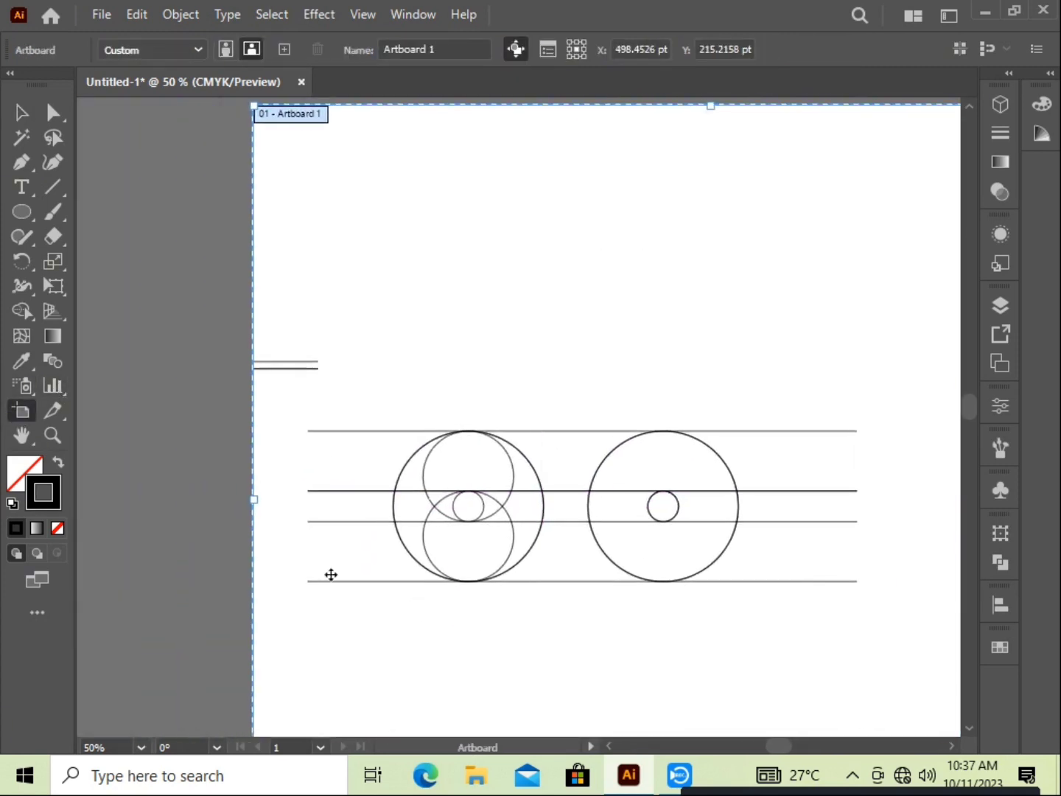
pyautogui.moveTo(253, 500); pyautogui.dragTo(113, 500)
# Center the group of circles and horizontal lines horizontally on the enlarged artboard
pyautogui.click(15, 111)
pyautogui.click(696, 579)
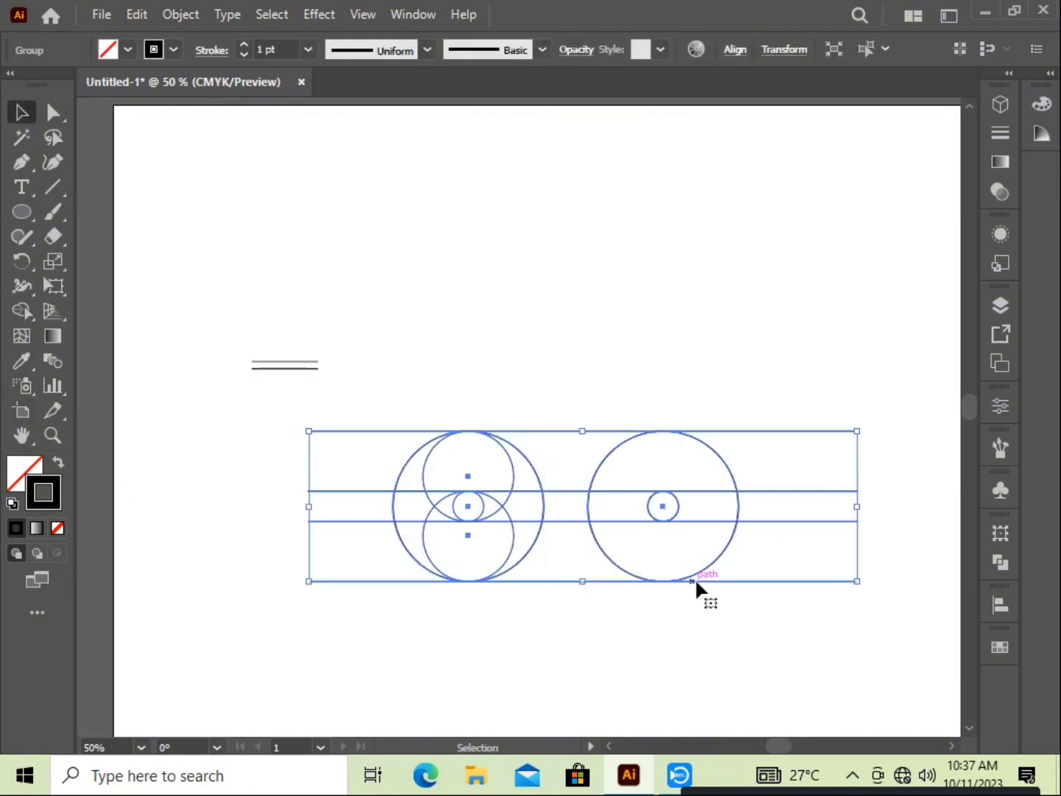
pyautogui.click(734, 49)
pyautogui.click(594, 109)
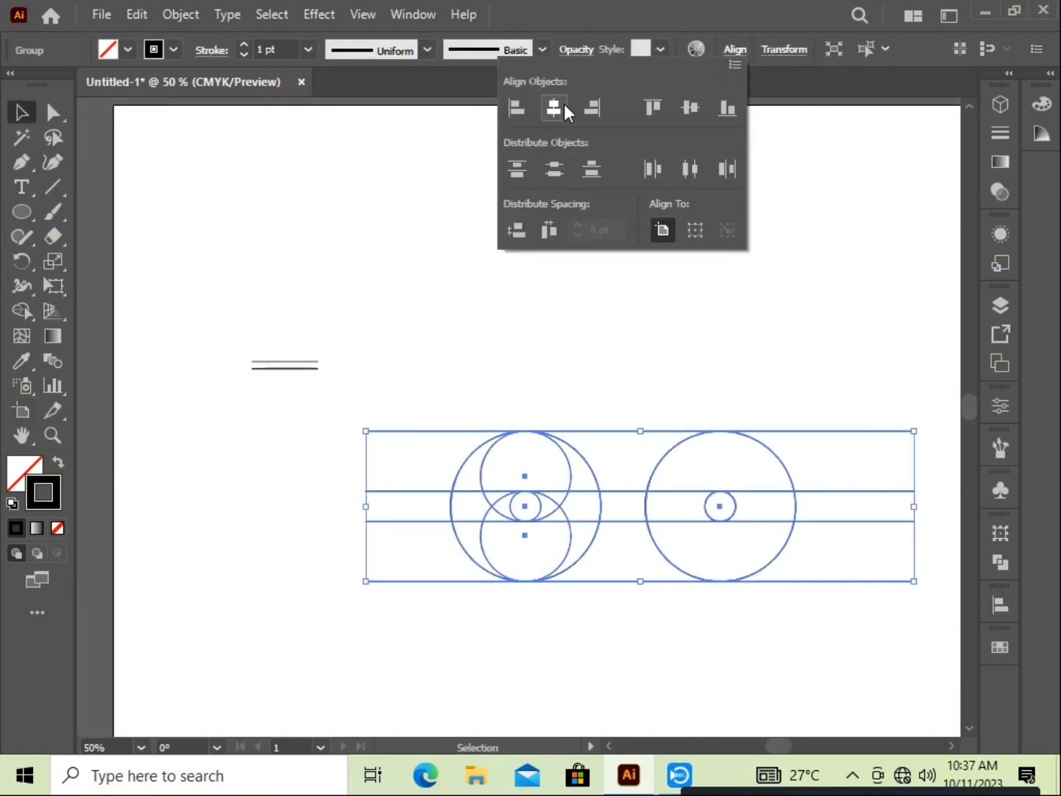
# Move the short pair of lines to the artboard's top-left corner and the circle group up and to the left
pyautogui.click(294, 364)
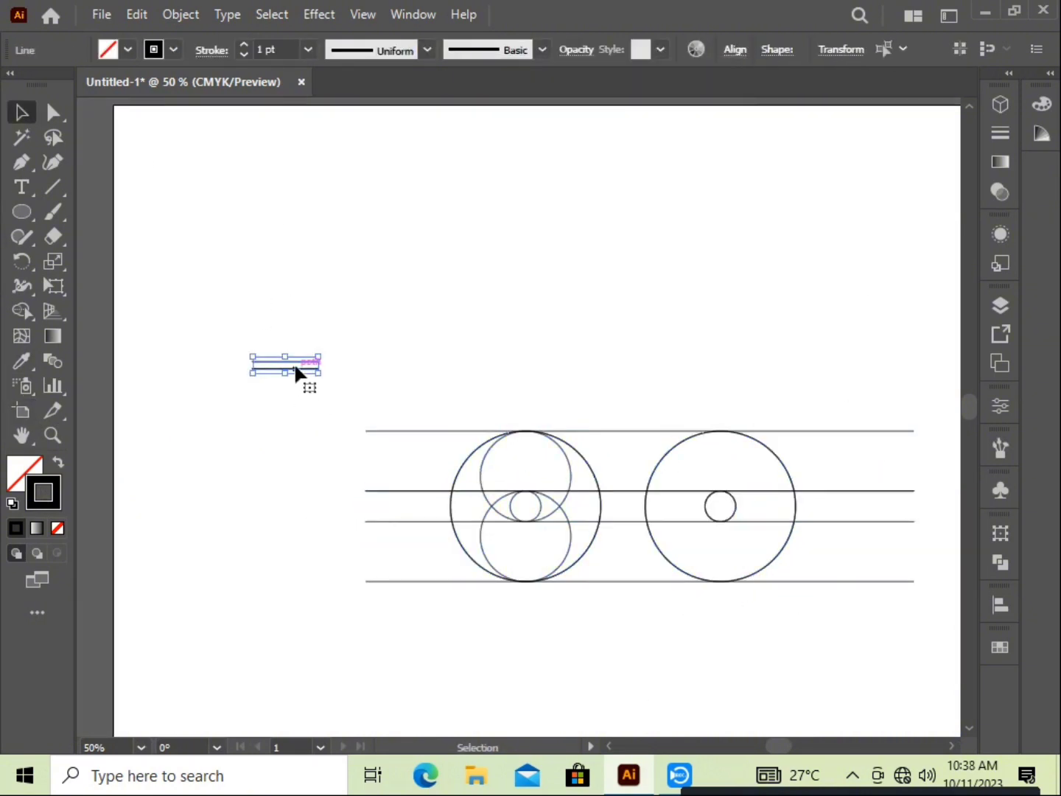
pyautogui.moveTo(294, 365); pyautogui.dragTo(183, 127)
pyautogui.click(658, 381)
pyautogui.click(686, 520)
pyautogui.moveTo(686, 520); pyautogui.dragTo(561, 408)
# Rotate the group of circles and lines counterclockwise to a steep diagonal leaning right
pyautogui.rightClick(522, 424)
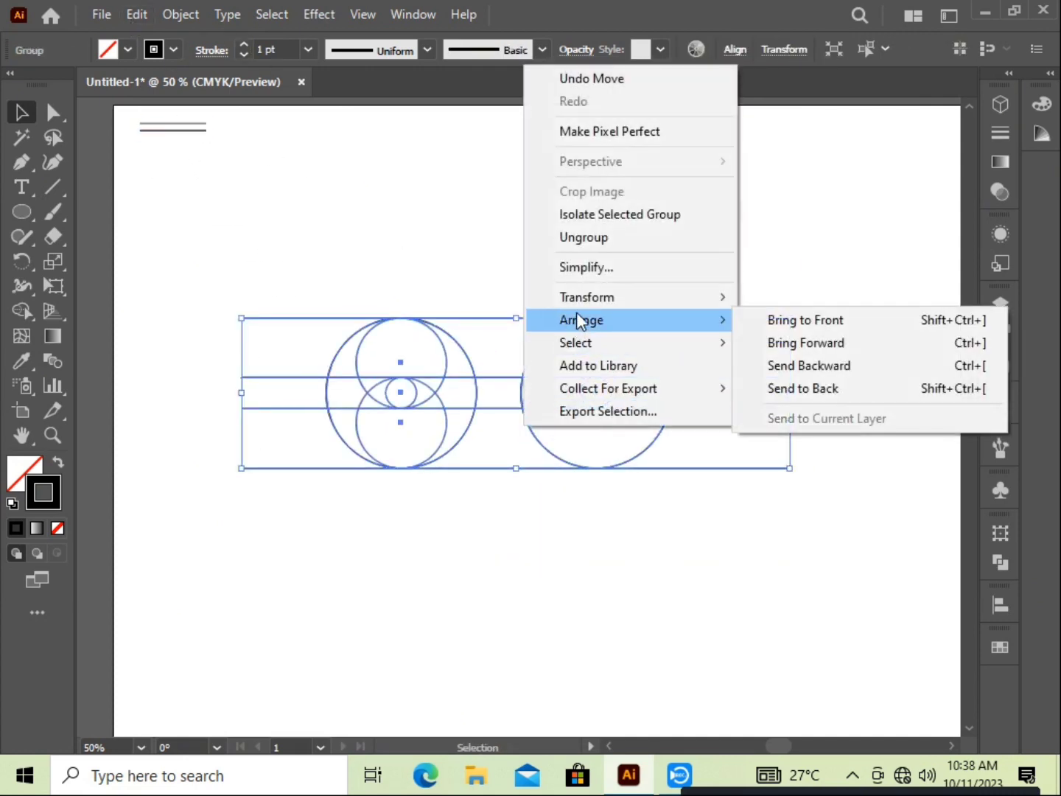
pyautogui.moveTo(582, 298)
pyautogui.click(800, 352)
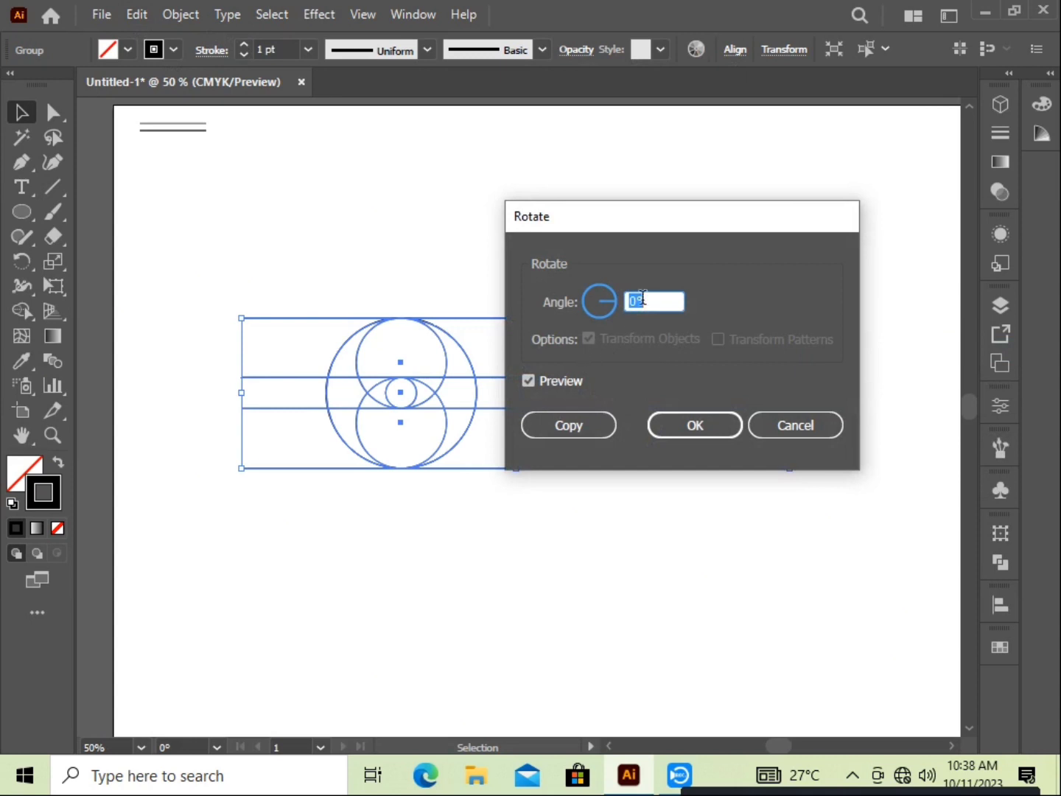
pyautogui.click(669, 425)
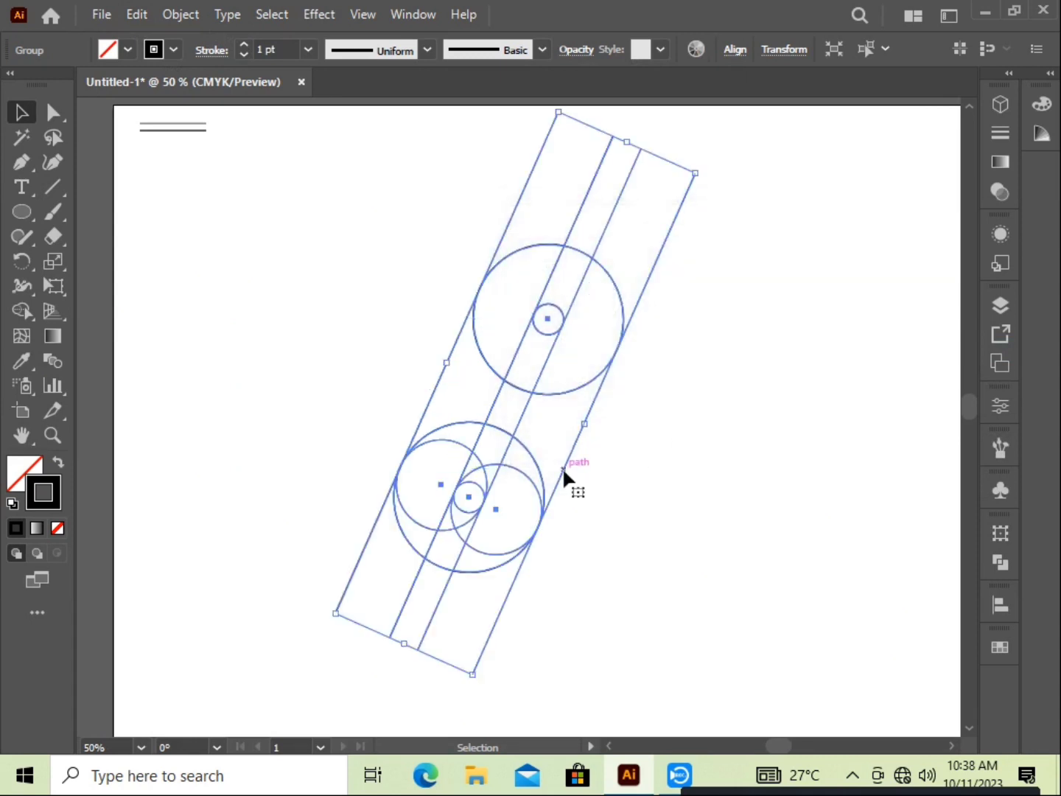
# Make a reflected copy of the rotated group across the vertical axis
pyautogui.rightClick(562, 468)
pyautogui.moveTo(654, 338)
pyautogui.click(527, 417)
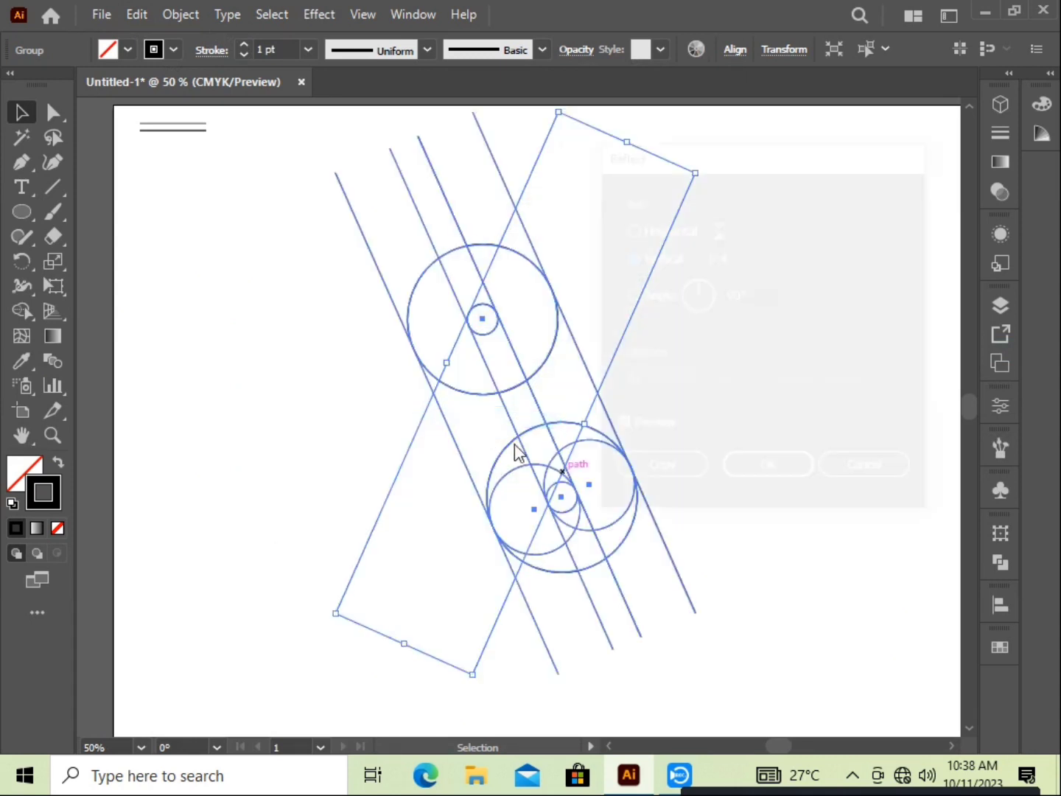
pyautogui.click(658, 472)
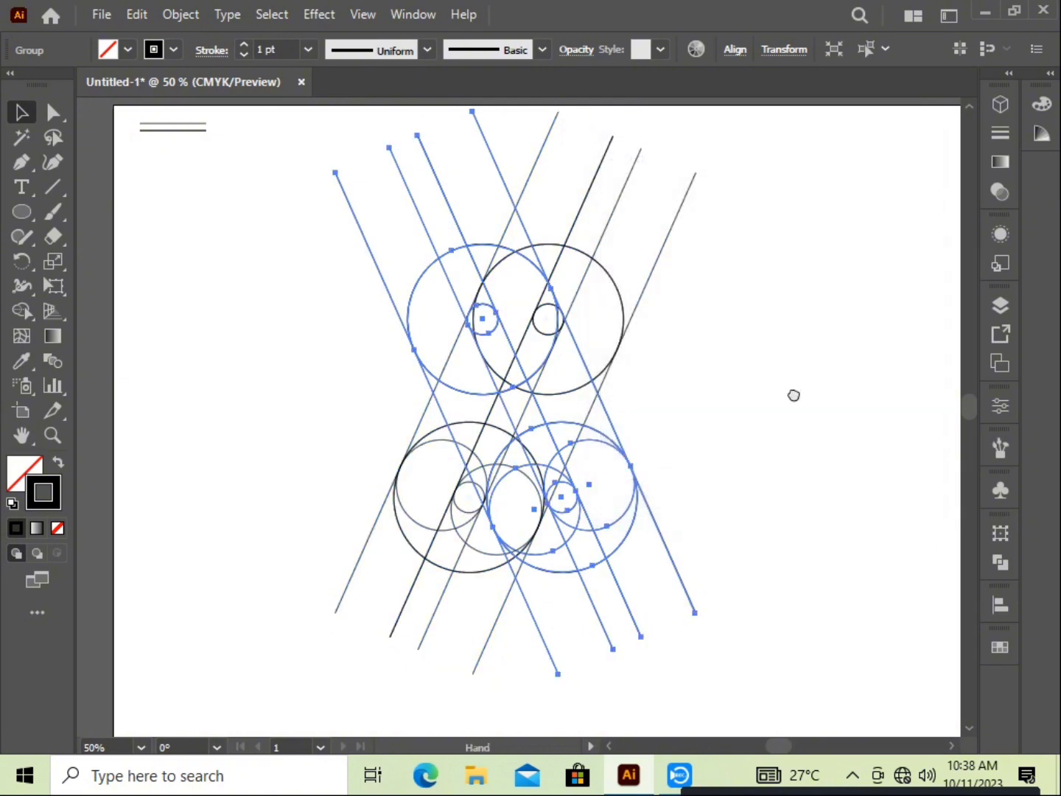
# Move the mirrored copy horizontally right until its leftmost line touches the original group's small upper circle, forming an A-shaped framework
pyautogui.hotkey('ctrl', '1')
pyautogui.scroll(1, 623, 479)
pyautogui.moveTo(505, 469); pyautogui.dragTo(873, 389)
pyautogui.scroll(-1, 869, 389)
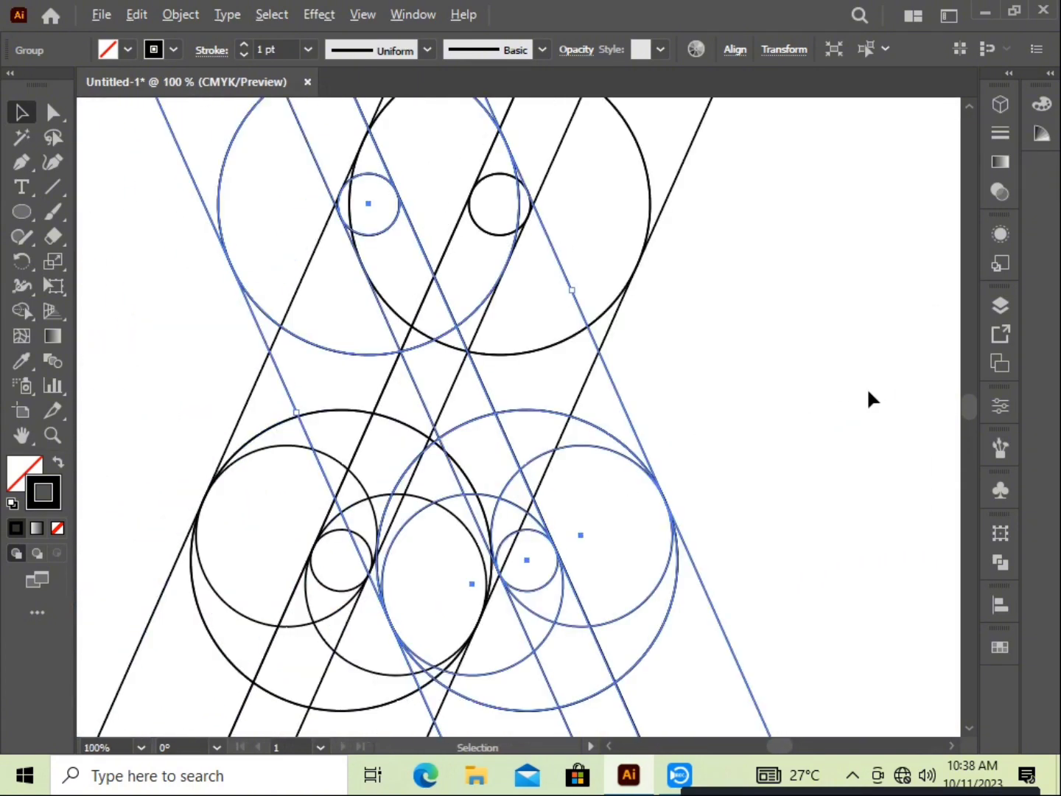
pyautogui.moveTo(783, 387); pyautogui.dragTo(780, 433)
pyautogui.hotkey('shift', 'Right')
pyautogui.hotkey('shift', 'Right')
pyautogui.hotkey('shift', 'Right')
pyautogui.hotkey('shift', 'Right')
pyautogui.hotkey('shift', 'Right')
pyautogui.hotkey('shift', 'Right')
pyautogui.hotkey('shift', 'Right')
pyautogui.hotkey('shift', 'Right')
pyautogui.hotkey('shift', 'Right')
pyautogui.hotkey('shift', 'Right')
pyautogui.hotkey('shift', 'Right')
pyautogui.hotkey('shift', 'Right')
pyautogui.hotkey('shift', 'Right')
pyautogui.hotkey('shift', 'Right')
pyautogui.hotkey('shift', 'Right')
pyautogui.hotkey('shift', 'Right')
pyautogui.hotkey('shift', 'Right')
pyautogui.hotkey('shift', 'Right')
pyautogui.hotkey('shift', 'Right')
pyautogui.hotkey('shift', 'Right')
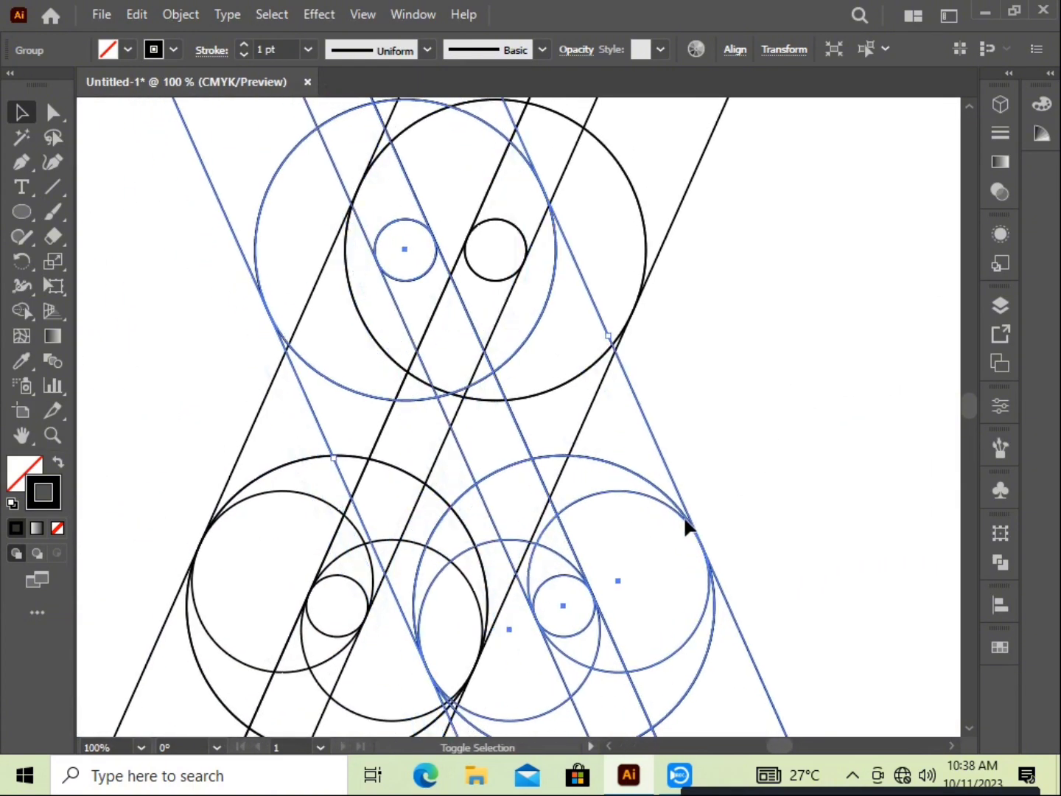
pyautogui.hotkey('shift', 'Right')
pyautogui.hotkey('shift', 'Right')
pyautogui.hotkey('shift', 'Right')
pyautogui.hotkey('shift', 'Right')
pyautogui.hotkey('shift', 'Right')
pyautogui.hotkey('shift', 'Right')
pyautogui.hotkey('shift', 'Right')
pyautogui.hotkey('shift', 'Right')
pyautogui.hotkey('shift', 'Right')
pyautogui.hotkey('shift', 'Right')
pyautogui.hotkey('shift', 'Right')
pyautogui.hotkey('shift', 'Right')
pyautogui.hotkey('shift', 'Right')
pyautogui.hotkey('shift', 'Right')
pyautogui.hotkey('shift', 'Right')
pyautogui.hotkey('shift', 'Right')
pyautogui.hotkey('shift', 'Right')
pyautogui.hotkey('shift', 'Right')
pyautogui.hotkey('shift', 'Right')
pyautogui.hotkey('shift', 'Right')
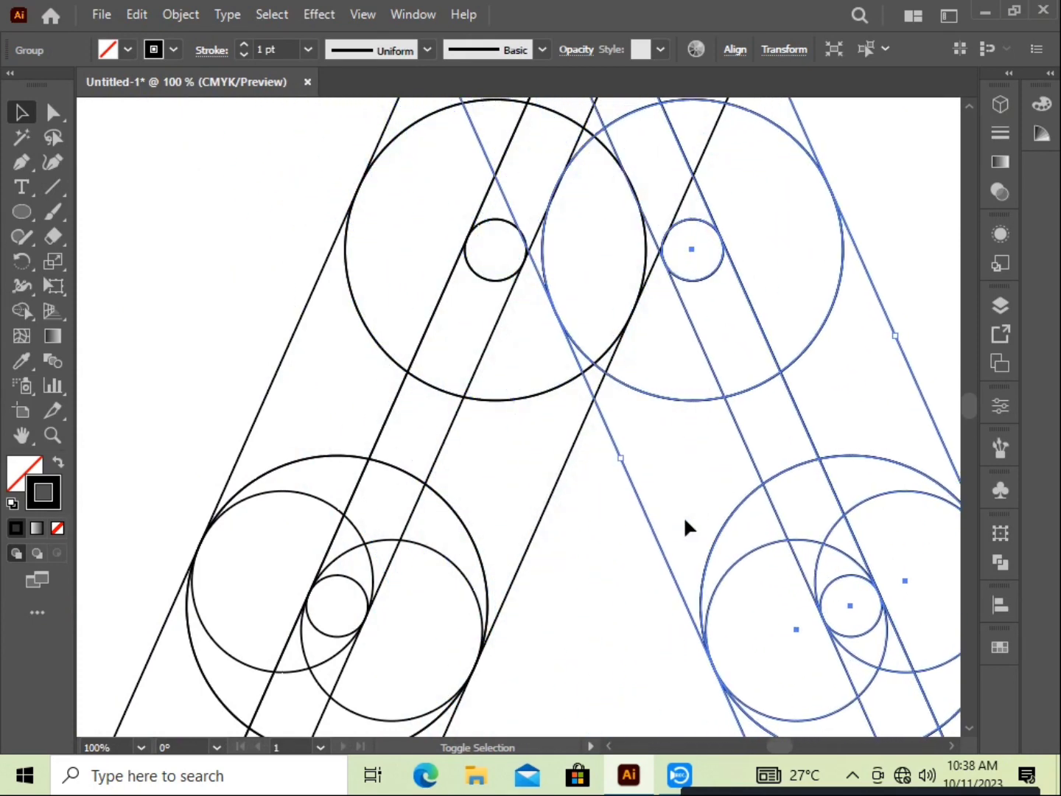
pyautogui.hotkey('shift', 'Right')
pyautogui.hotkey('shift', 'Right')
pyautogui.moveTo(821, 381)
pyautogui.mouseDown()
pyautogui.moveTo(752, 466)
pyautogui.moveTo(744, 456)
pyautogui.mouseUp()
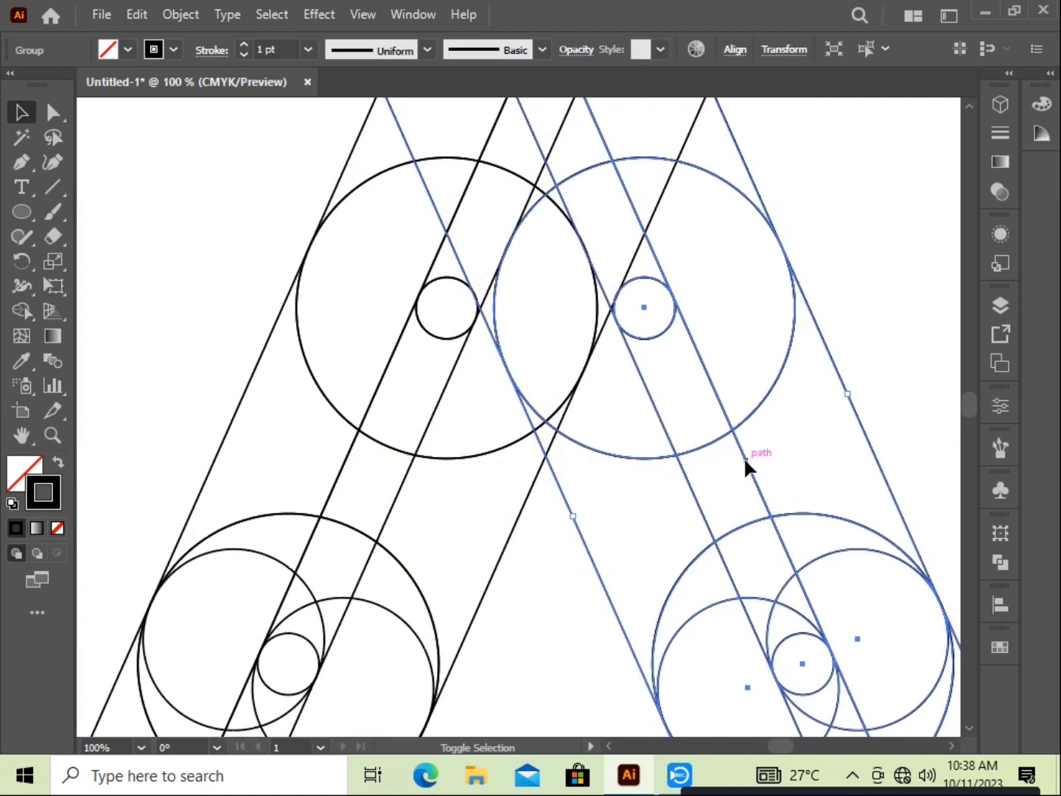
pyautogui.click(884, 338)
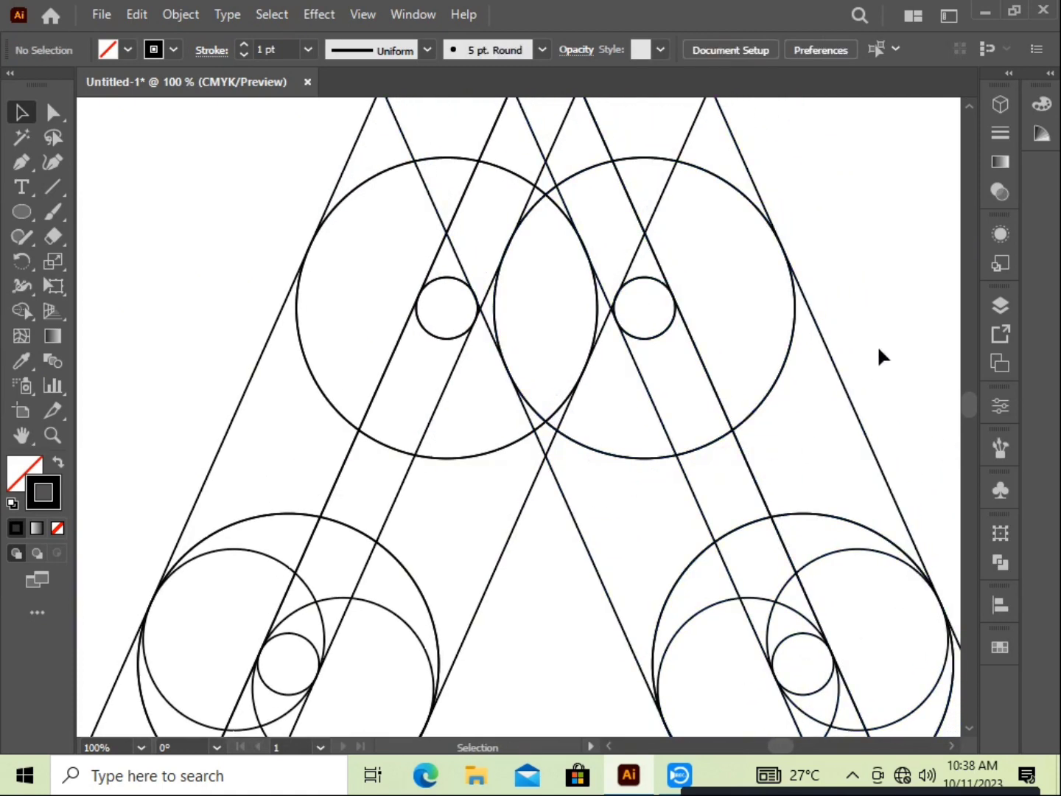
# Select both diagonal groups together and move them slightly down on the artboard
pyautogui.hotkey('ctrl', '-')
pyautogui.hotkey('ctrl', '-')
pyautogui.press('space')
pyautogui.moveTo(884, 331); pyautogui.dragTo(705, 260)
pyautogui.moveTo(229, 279); pyautogui.dragTo(522, 588)
pyautogui.moveTo(520, 434); pyautogui.dragTo(518, 462)
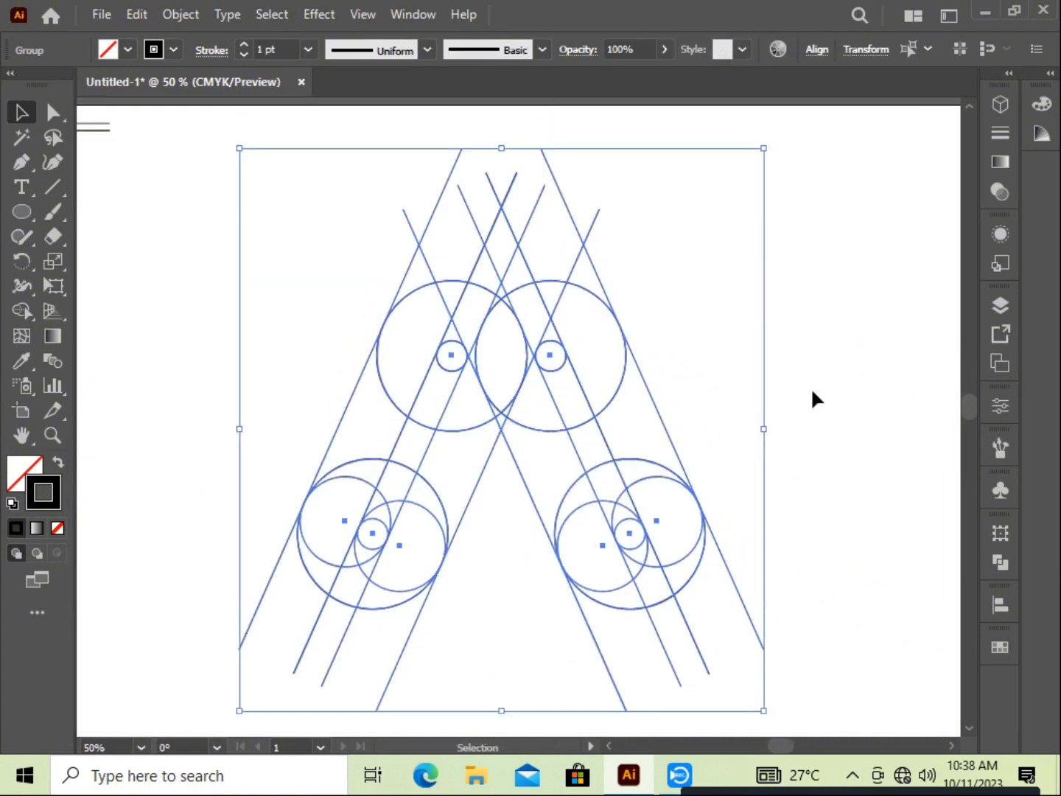
pyautogui.click(824, 383)
# Select the whole construction, set a black fill and merge the left and right legs with their curved feet using Shape Builder
pyautogui.hotkey('ctrl', 'a')
pyautogui.moveTo(25, 317); pyautogui.dragTo(110, 310)
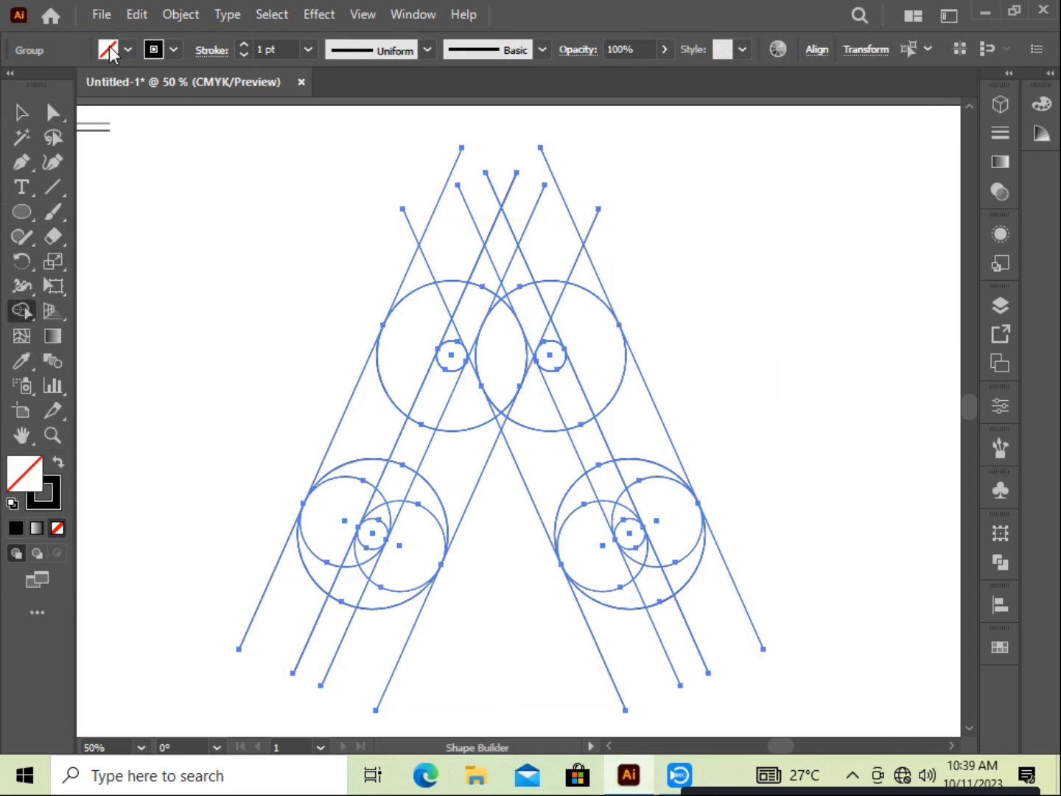
pyautogui.click(110, 50)
pyautogui.click(57, 84)
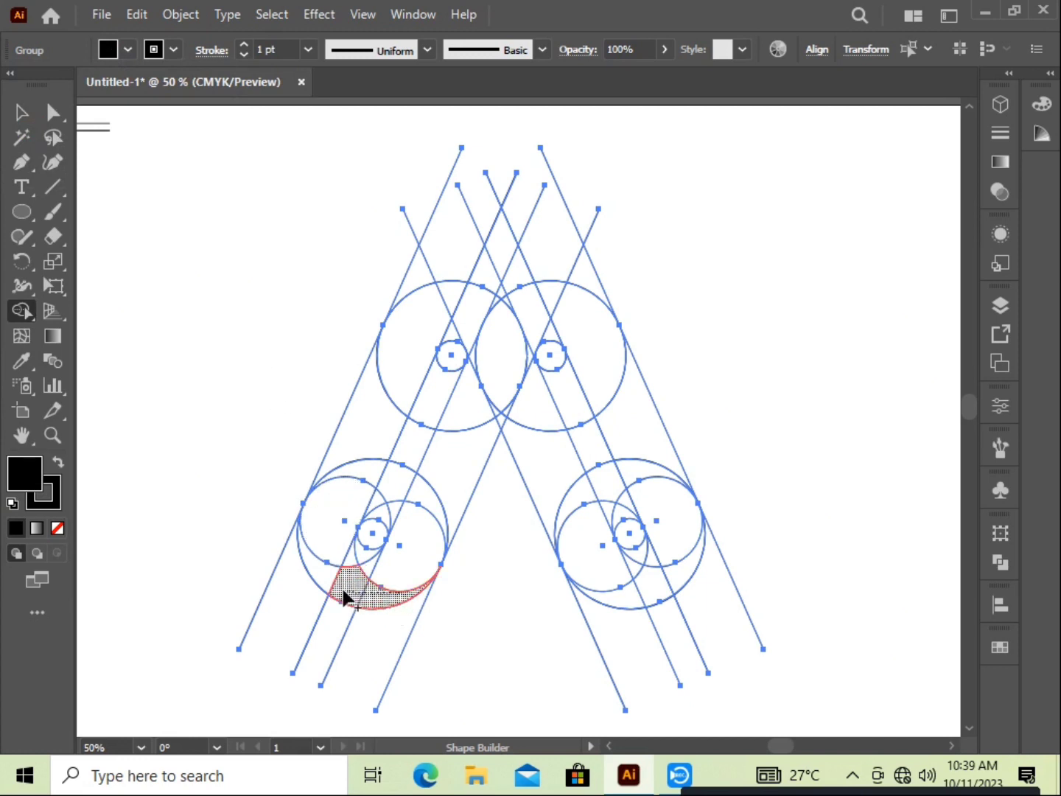
pyautogui.moveTo(329, 590)
pyautogui.mouseDown()
pyautogui.moveTo(319, 544)
pyautogui.moveTo(349, 454)
pyautogui.moveTo(407, 367)
pyautogui.mouseUp()
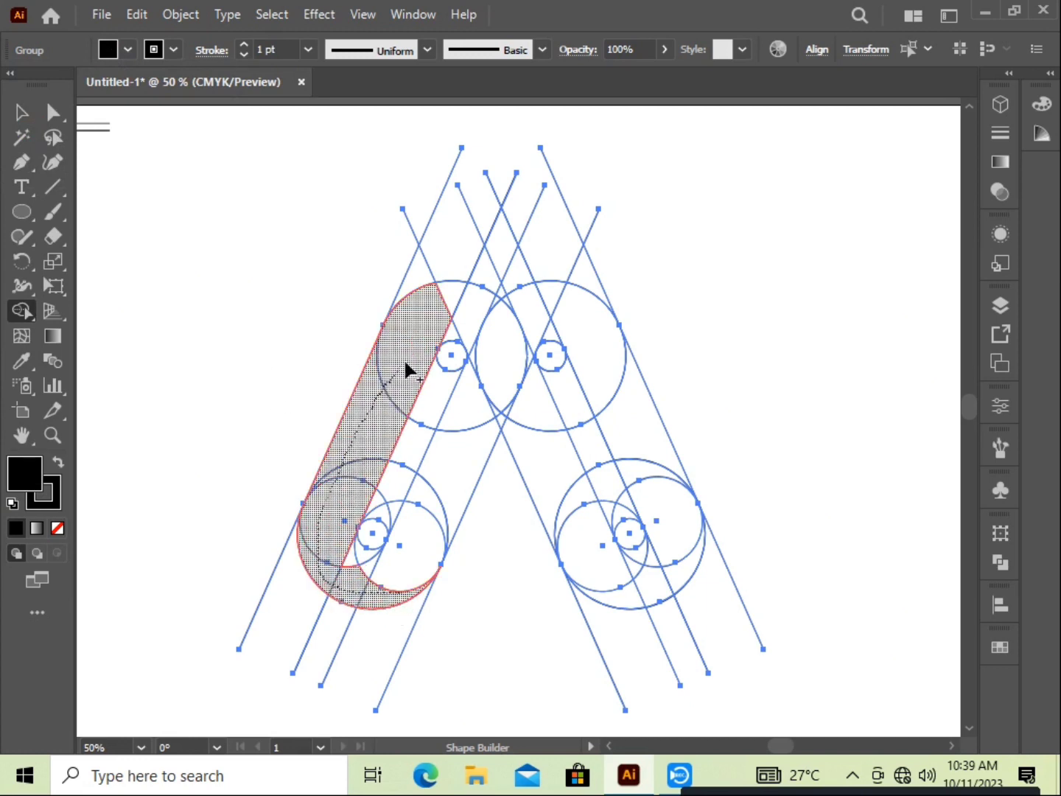
pyautogui.moveTo(480, 330)
pyautogui.mouseDown()
pyautogui.moveTo(521, 448)
pyautogui.moveTo(572, 540)
pyautogui.moveTo(608, 579)
pyautogui.mouseUp()
pyautogui.moveTo(679, 588); pyautogui.dragTo(684, 577)
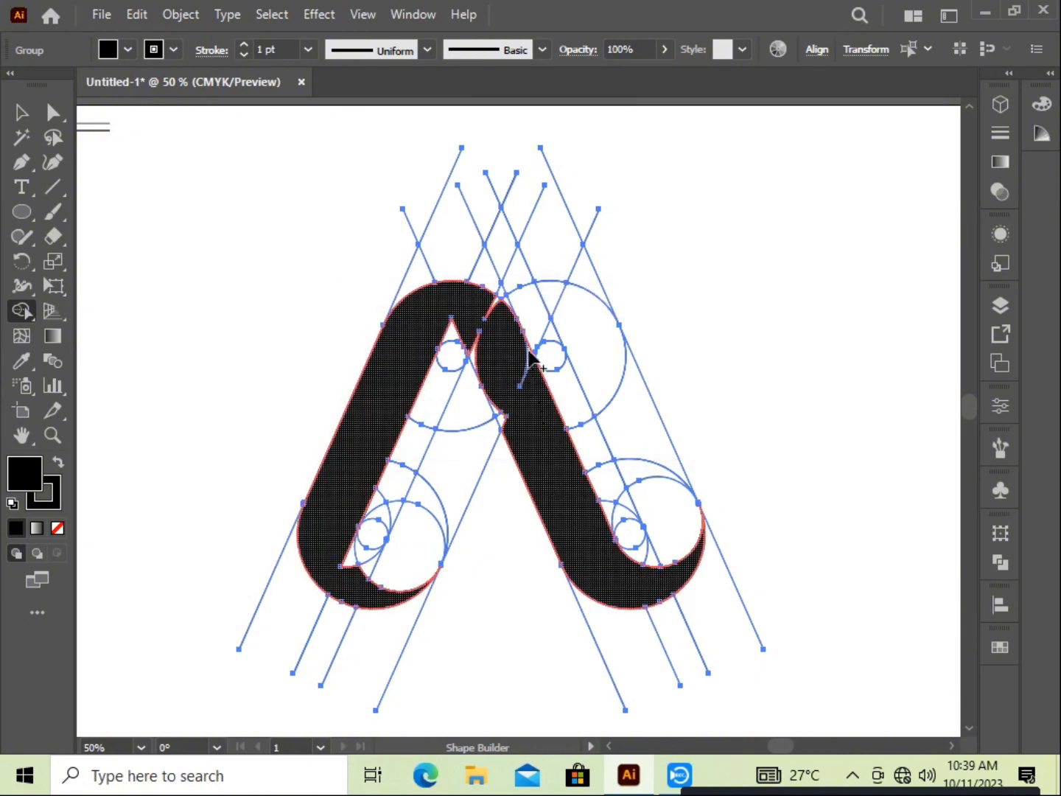
# Merge the leftover regions at the rounded apex, inner corner and left foot into the black shape
pyautogui.click(499, 305)
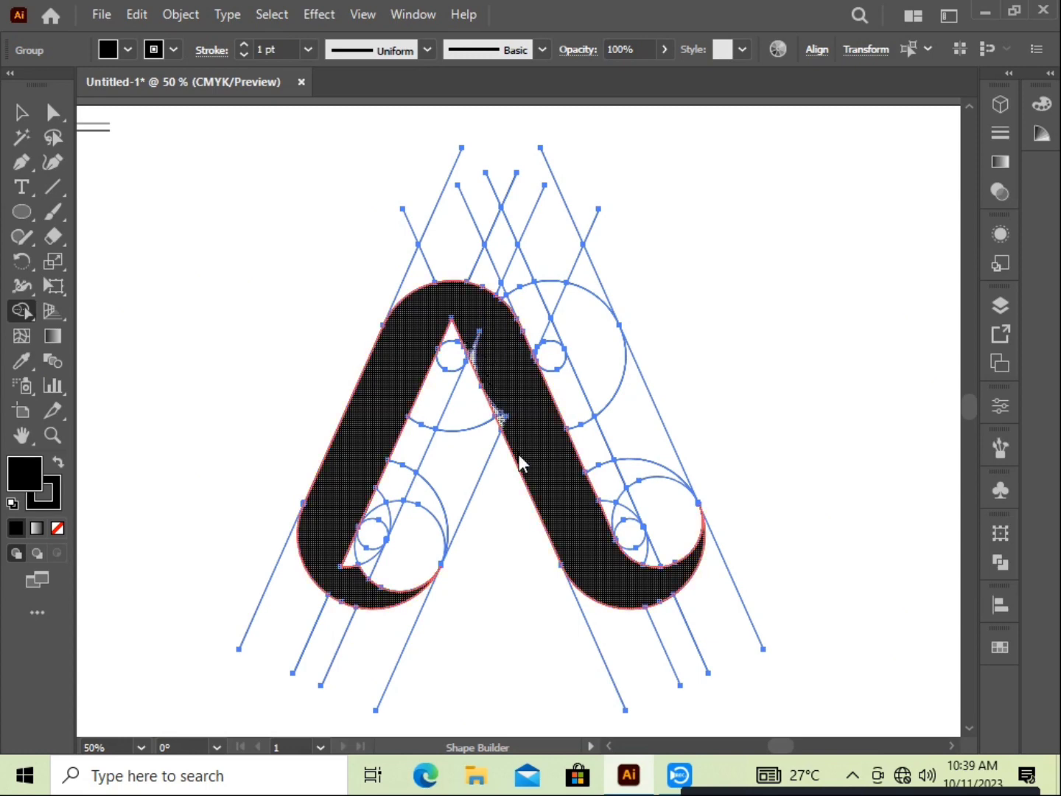
pyautogui.moveTo(520, 462); pyautogui.dragTo(522, 468)
pyautogui.click(453, 325)
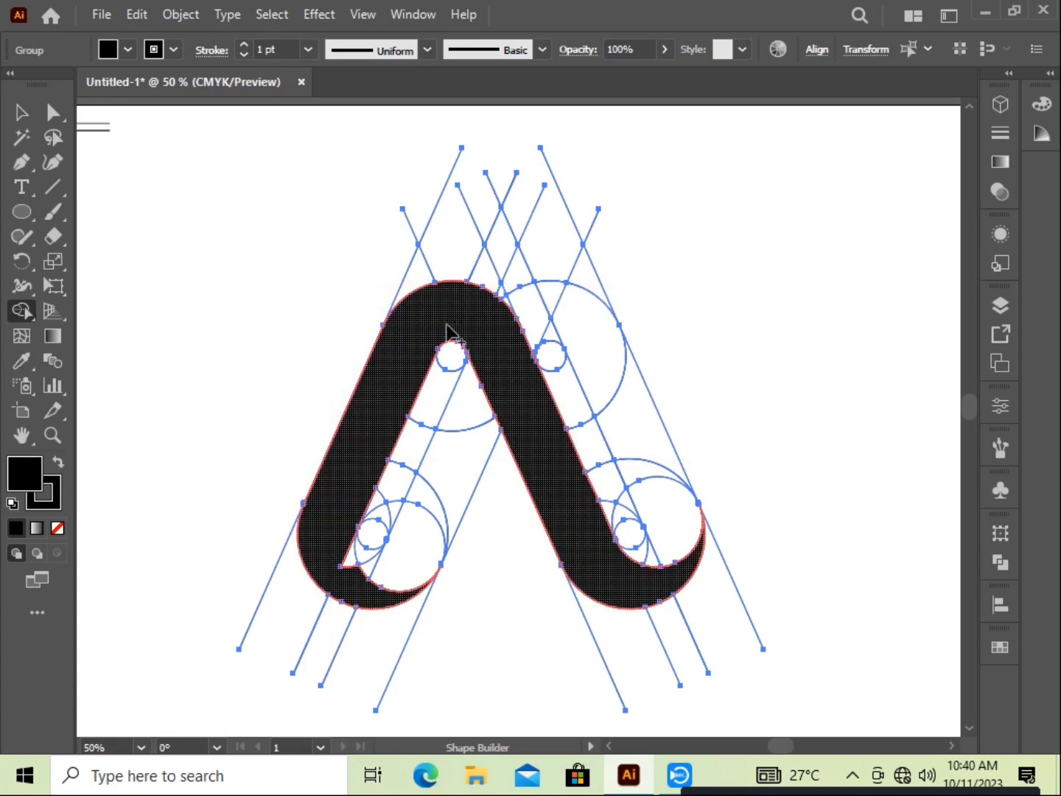
pyautogui.moveTo(353, 582); pyautogui.dragTo(343, 561)
pyautogui.moveTo(419, 340); pyautogui.dragTo(474, 347)
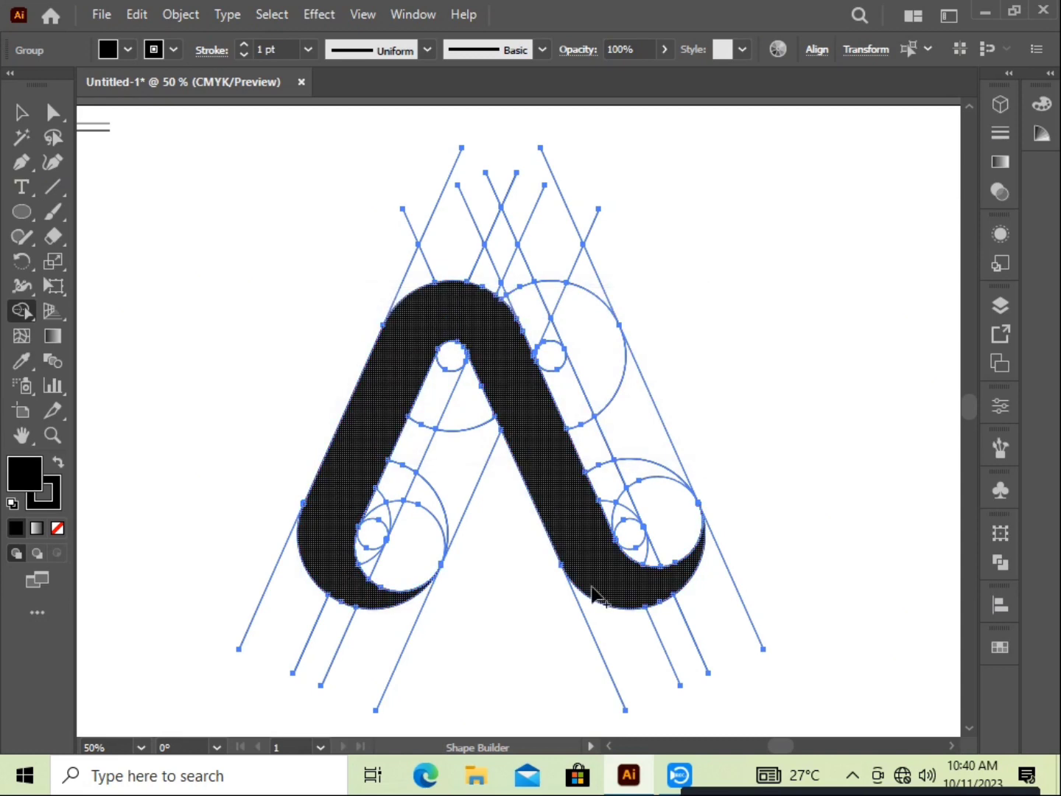
# Examine the black shape's edges up close at the right foot and apex for unmerged slivers
pyautogui.scroll(5, 596, 594)
pyautogui.moveTo(663, 567); pyautogui.dragTo(450, 402)
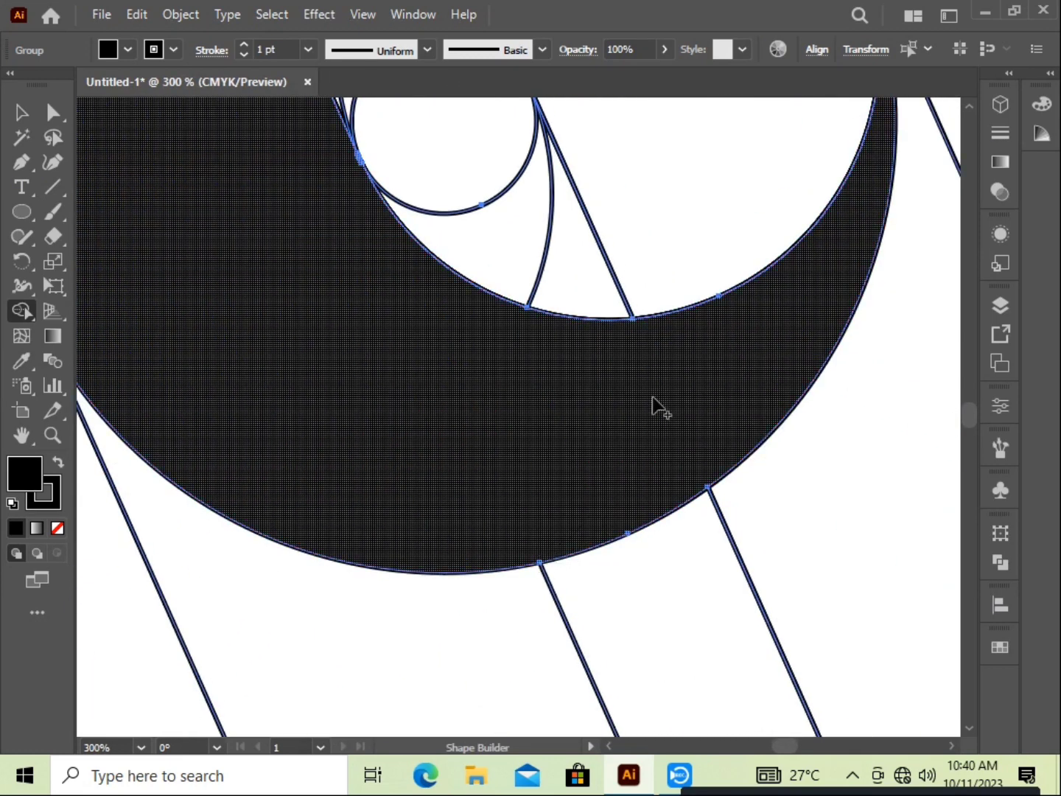
pyautogui.moveTo(707, 350); pyautogui.dragTo(748, 546)
pyautogui.moveTo(277, 415); pyautogui.dragTo(419, 480)
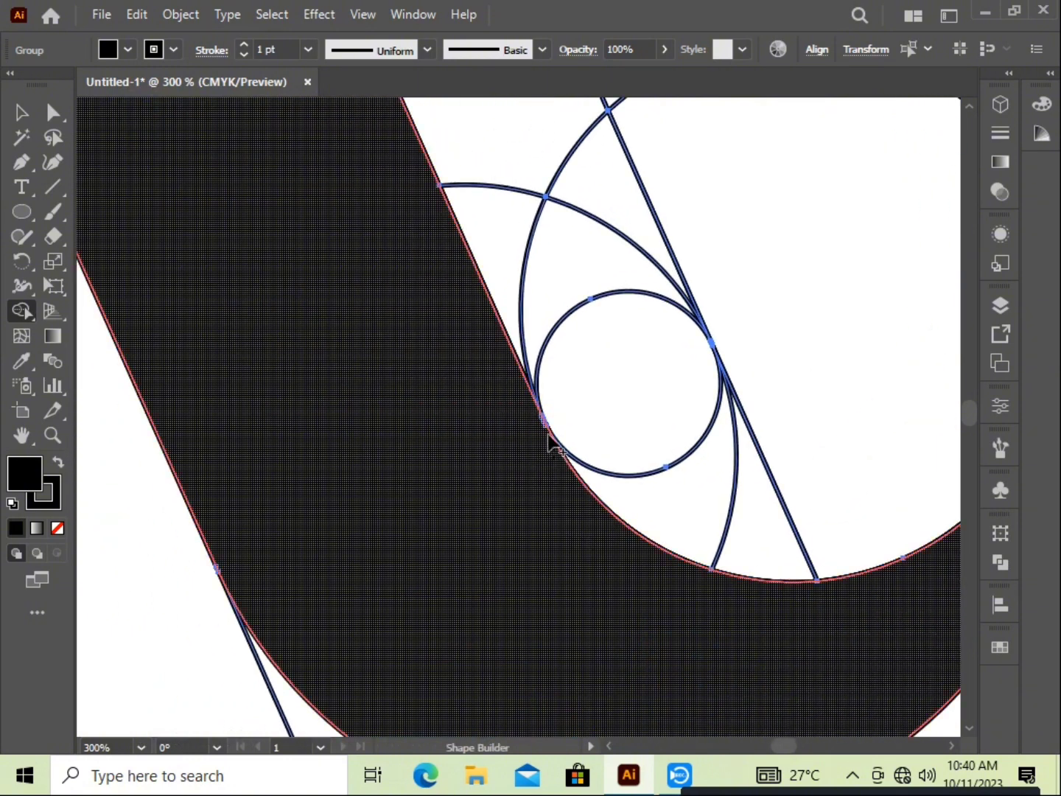
pyautogui.moveTo(547, 434)
pyautogui.mouseDown()
pyautogui.moveTo(556, 450)
pyautogui.moveTo(544, 492)
pyautogui.mouseUp()
pyautogui.hotkey('ctrl', 'z')
pyautogui.moveTo(419, 331); pyautogui.dragTo(557, 521)
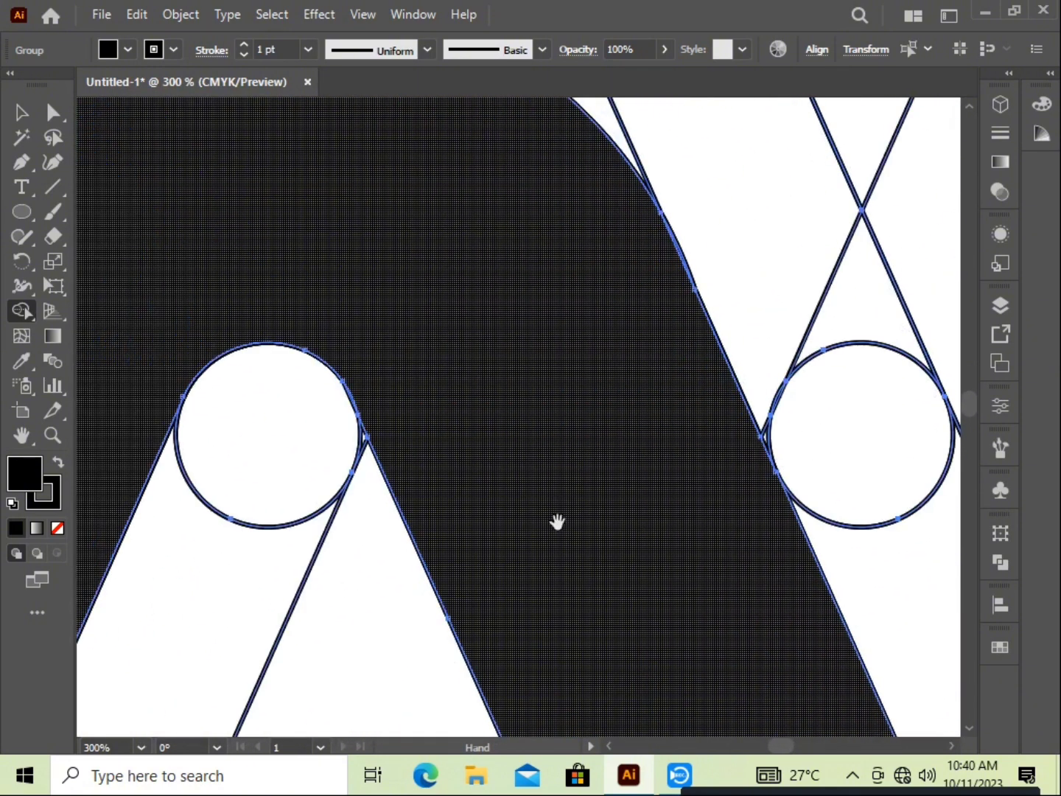
pyautogui.moveTo(441, 407); pyautogui.dragTo(508, 588)
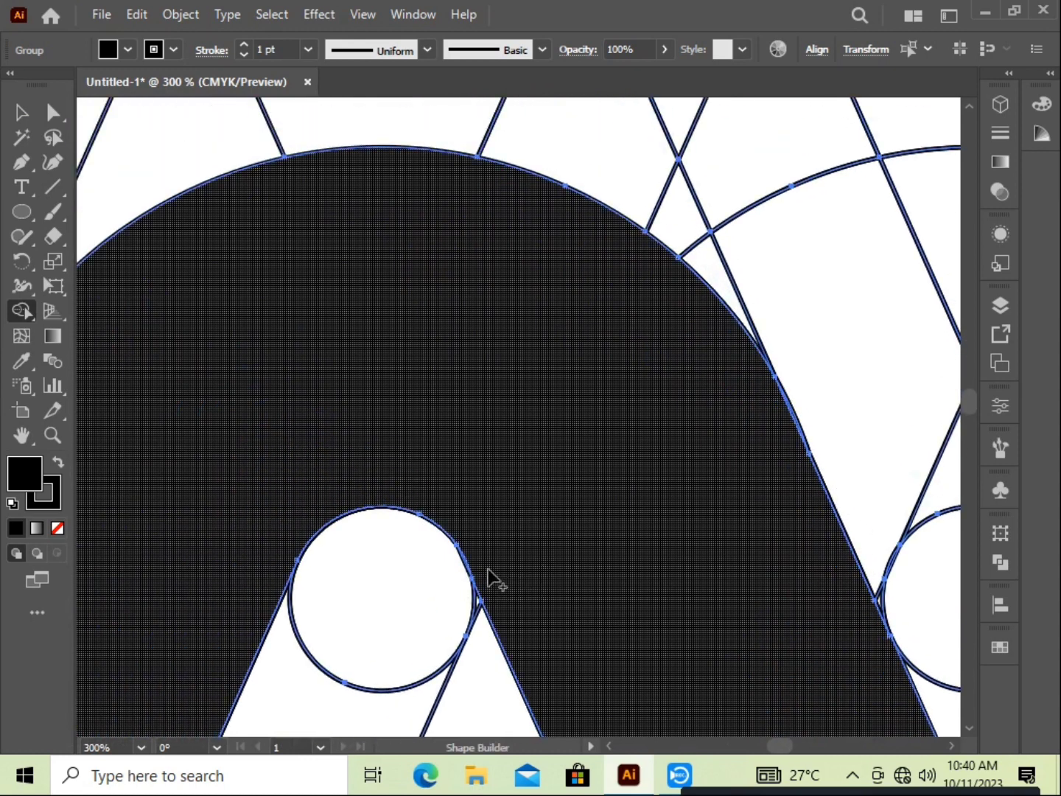
pyautogui.moveTo(374, 413); pyautogui.dragTo(249, 601)
pyautogui.scroll(-4, 244, 590)
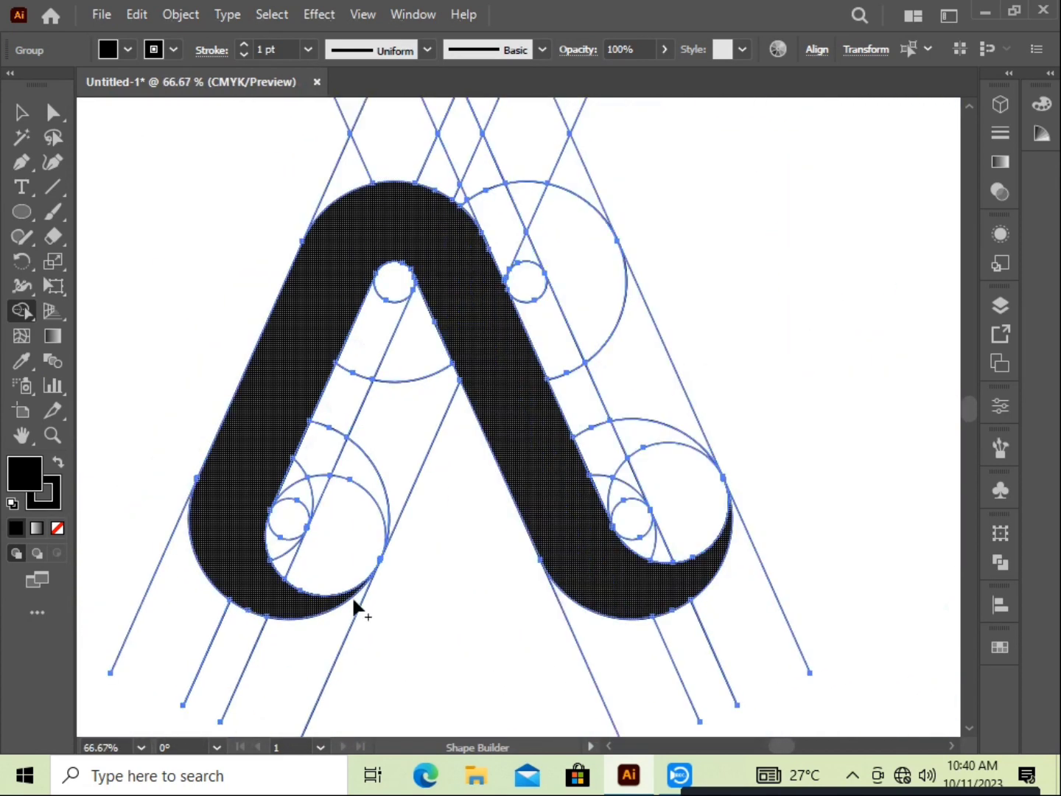
pyautogui.moveTo(597, 552); pyautogui.dragTo(574, 576)
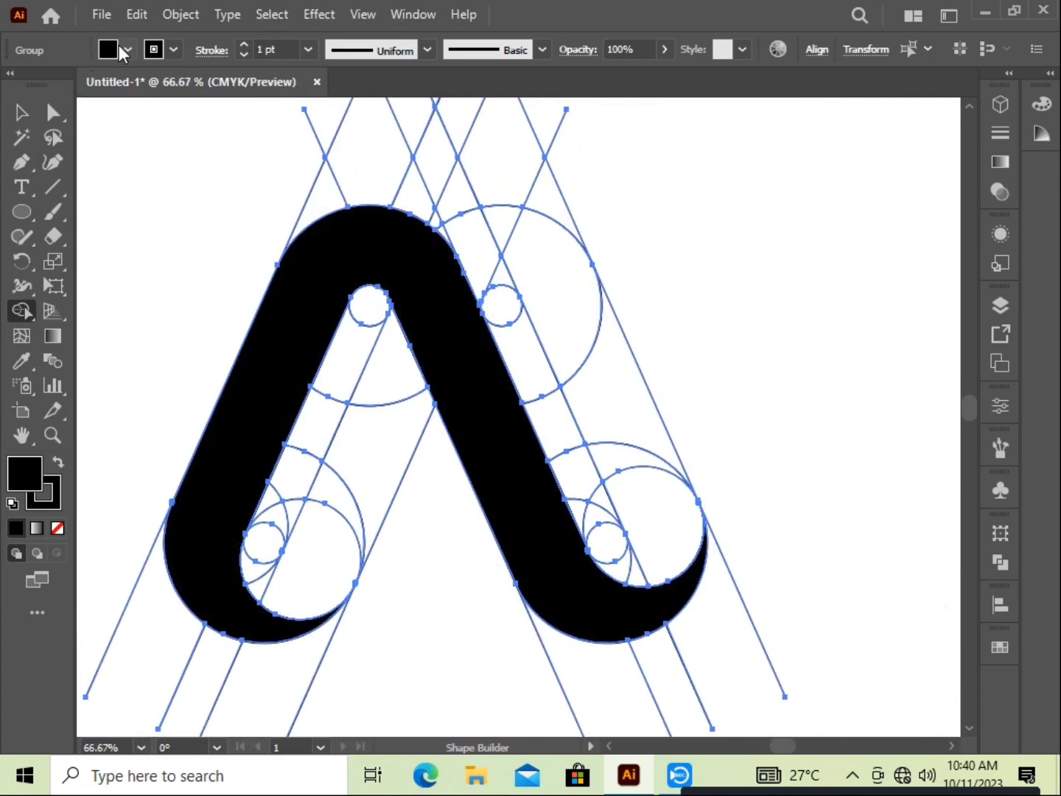
pyautogui.click(122, 52)
pyautogui.click(100, 151)
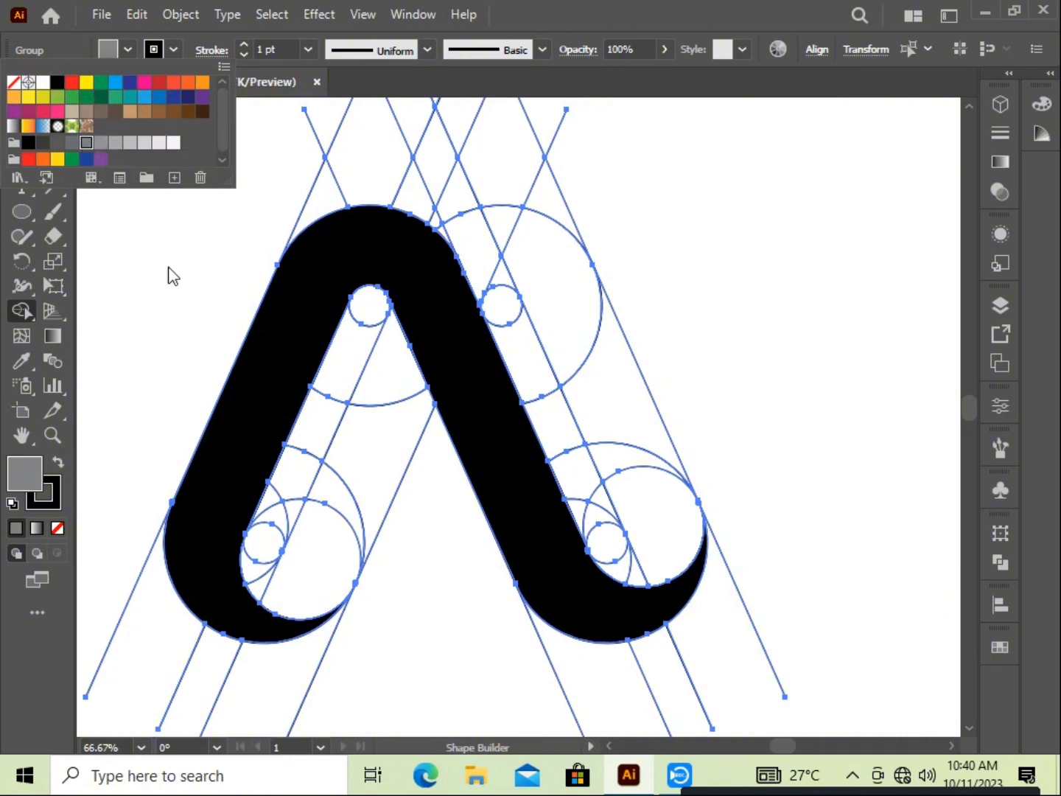
pyautogui.moveTo(257, 578); pyautogui.dragTo(324, 599)
pyautogui.hotkey('ctrl', 'z')
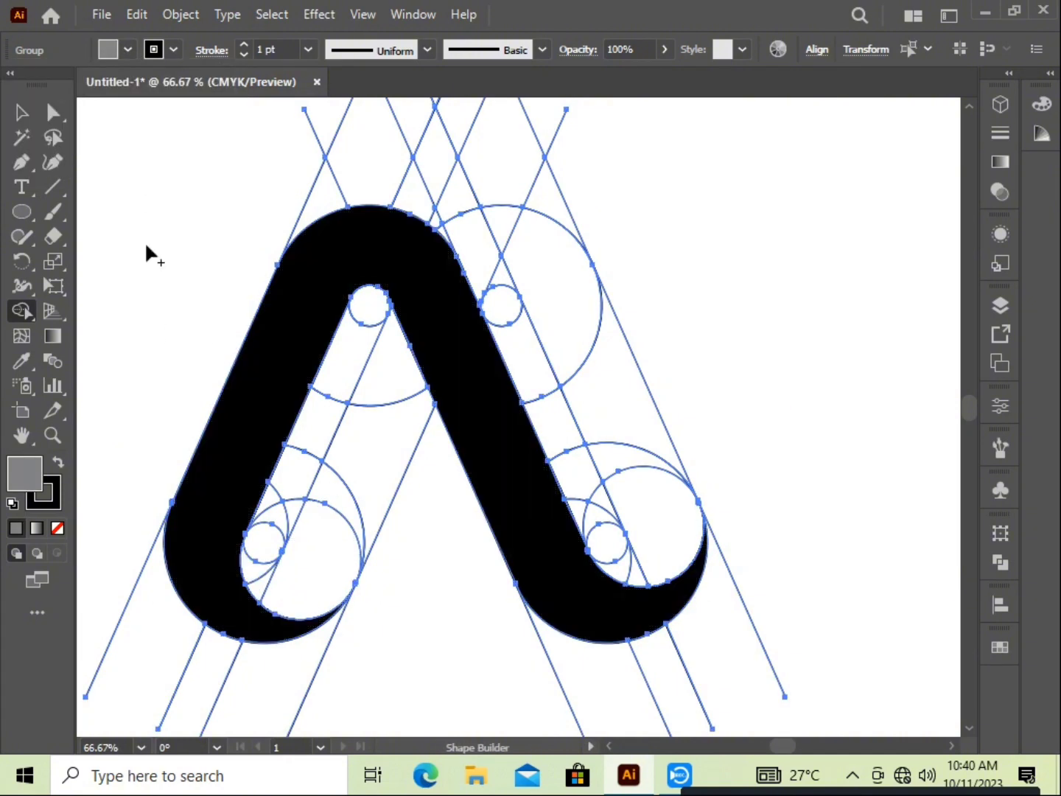
# Set a lighter gray fill and merge the inner strip from the left foot's curve up to the right leg
pyautogui.click(108, 53)
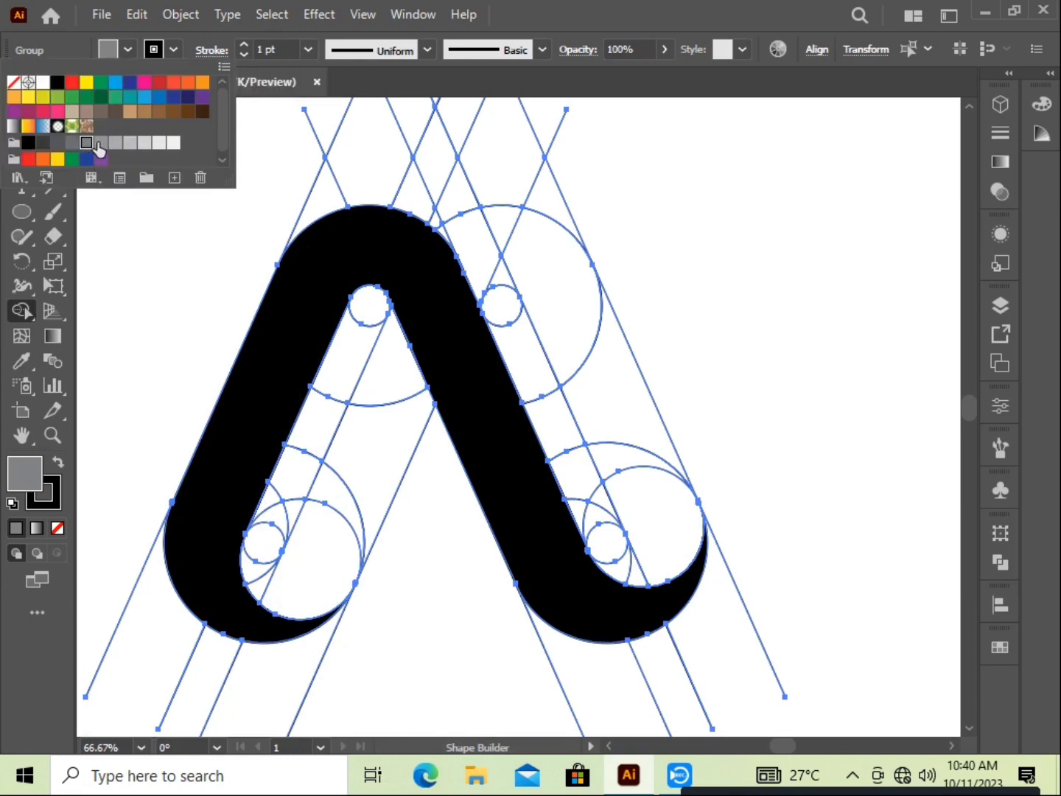
pyautogui.click(300, 587)
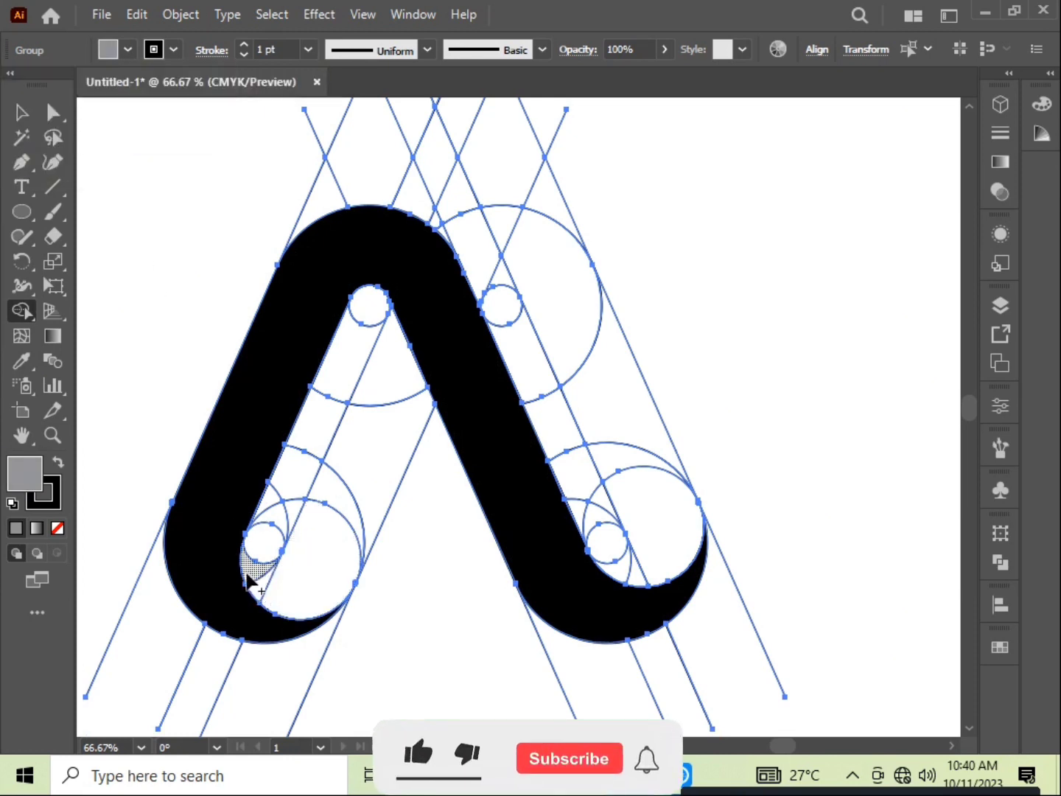
pyautogui.moveTo(251, 566)
pyautogui.mouseDown()
pyautogui.moveTo(290, 580)
pyautogui.moveTo(326, 568)
pyautogui.moveTo(401, 379)
pyautogui.mouseUp()
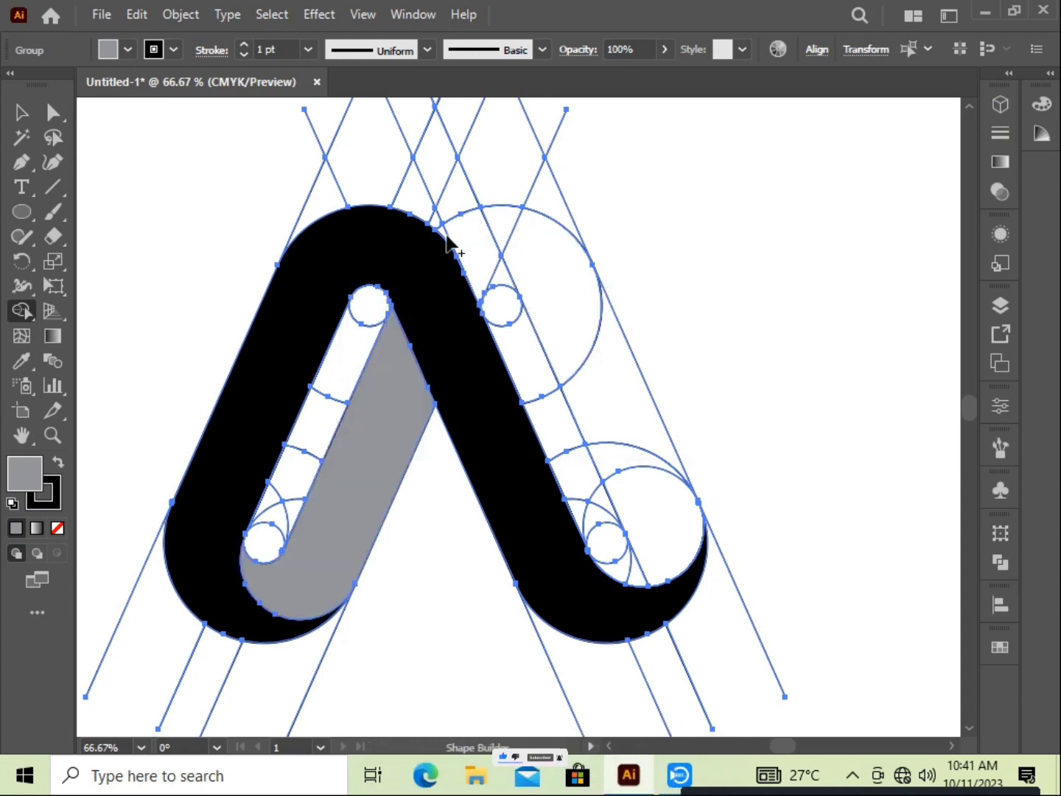
# Merge the right-hand capsule's regions and its leftover edge slivers into a second gray leg with Shape Builder
pyautogui.moveTo(444, 234)
pyautogui.mouseDown()
pyautogui.moveTo(498, 231)
pyautogui.moveTo(568, 279)
pyautogui.moveTo(543, 286)
pyautogui.moveTo(638, 442)
pyautogui.moveTo(663, 521)
pyautogui.moveTo(660, 567)
pyautogui.moveTo(623, 586)
pyautogui.mouseUp()
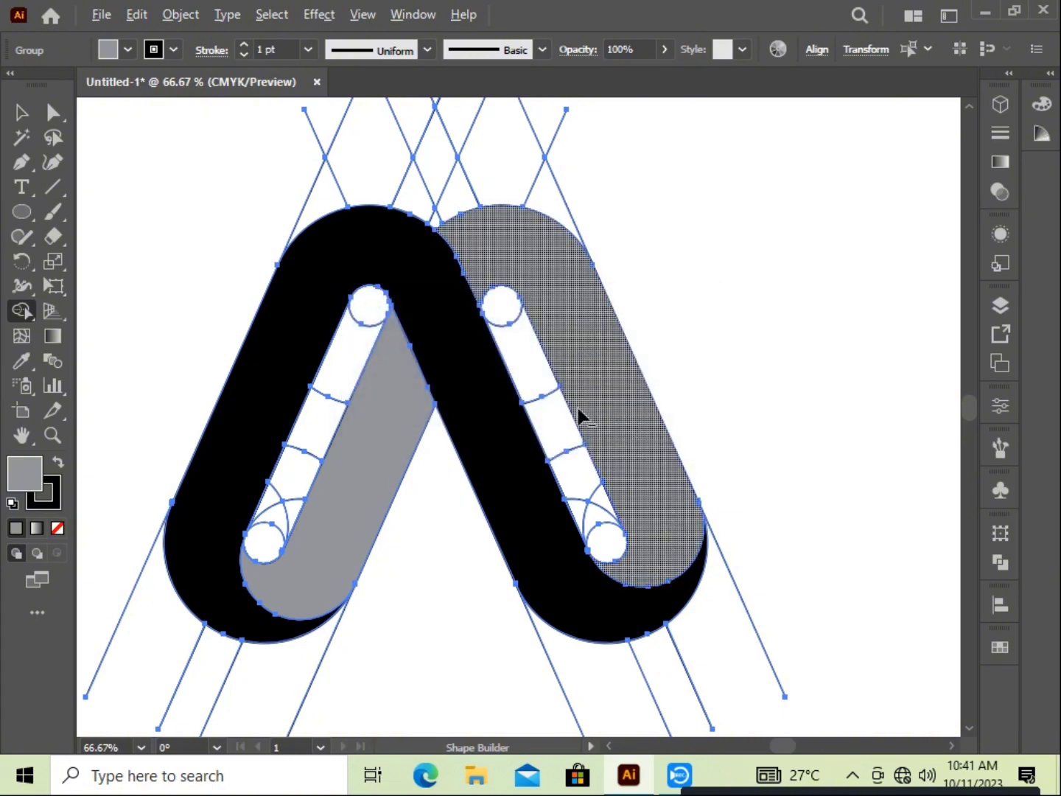
pyautogui.scroll(2, 578, 417)
pyautogui.moveTo(597, 324); pyautogui.dragTo(616, 513)
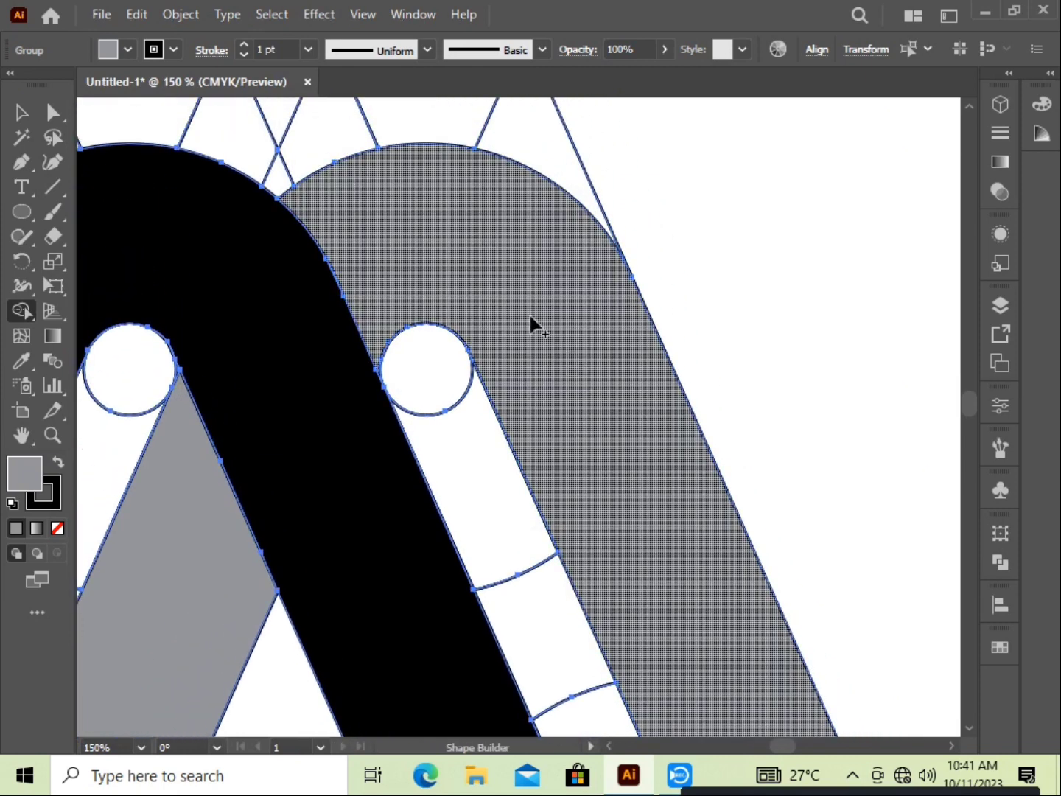
pyautogui.moveTo(469, 270); pyautogui.dragTo(621, 210)
pyautogui.moveTo(419, 494); pyautogui.dragTo(510, 251)
pyautogui.moveTo(362, 483); pyautogui.dragTo(450, 418)
pyautogui.scroll(-3, 403, 641)
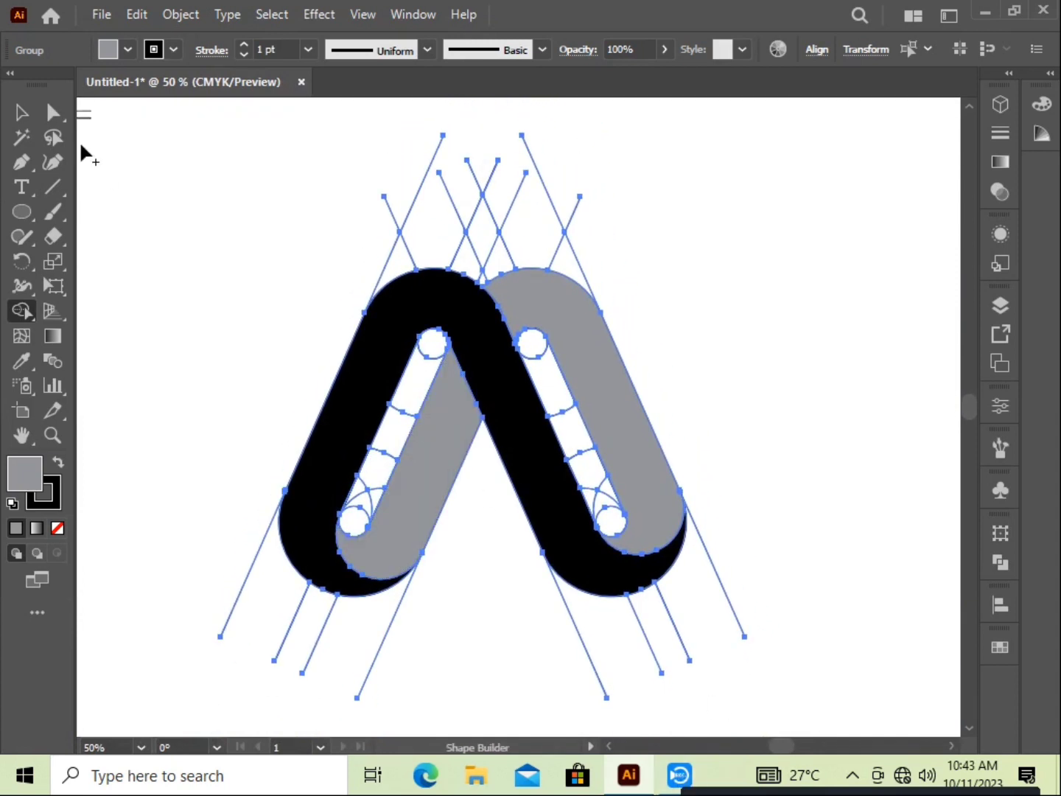
# Select all leftover unfilled construction lines and circle fragments with the Magic Wand and delete them
pyautogui.press('v')
pyautogui.click(170, 169)
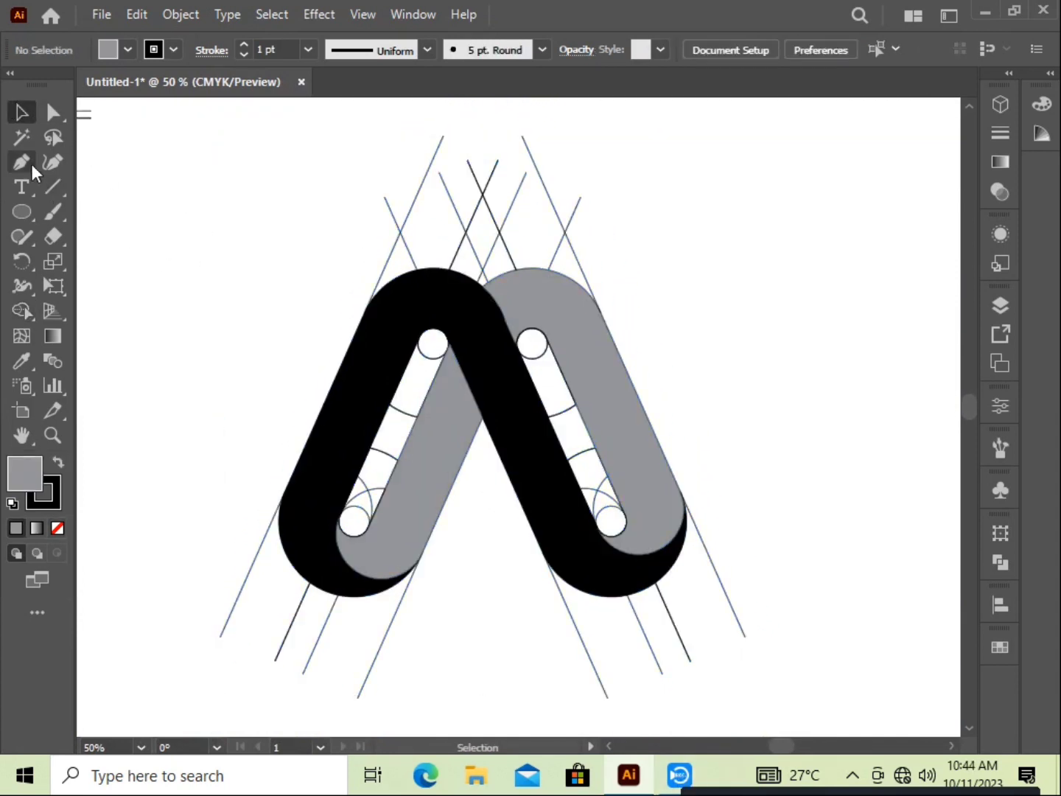
pyautogui.click(402, 229)
pyautogui.press('Delete')
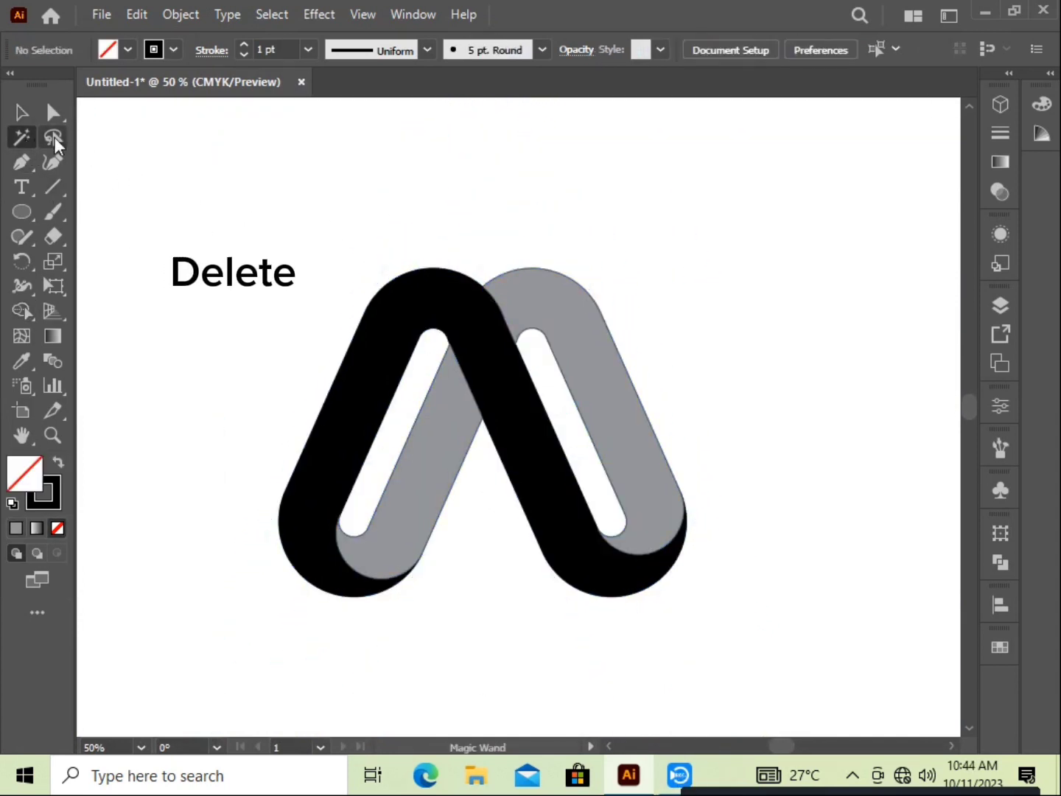
# Ungroup the logo so its black and gray shapes can be selected separately
pyautogui.press('v')
pyautogui.moveTo(348, 254); pyautogui.dragTo(431, 362)
pyautogui.rightClick(624, 509)
pyautogui.click(685, 345)
pyautogui.click(771, 381)
pyautogui.rightClick(660, 457)
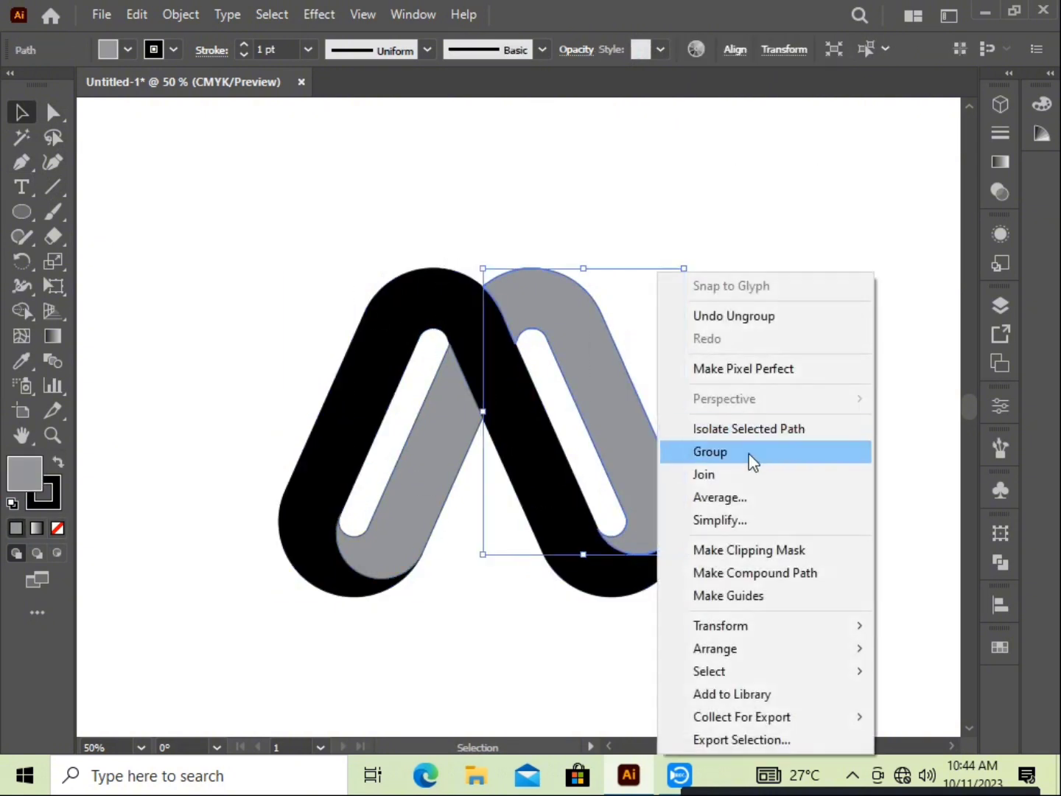
pyautogui.click(611, 209)
pyautogui.moveTo(278, 209); pyautogui.dragTo(368, 274)
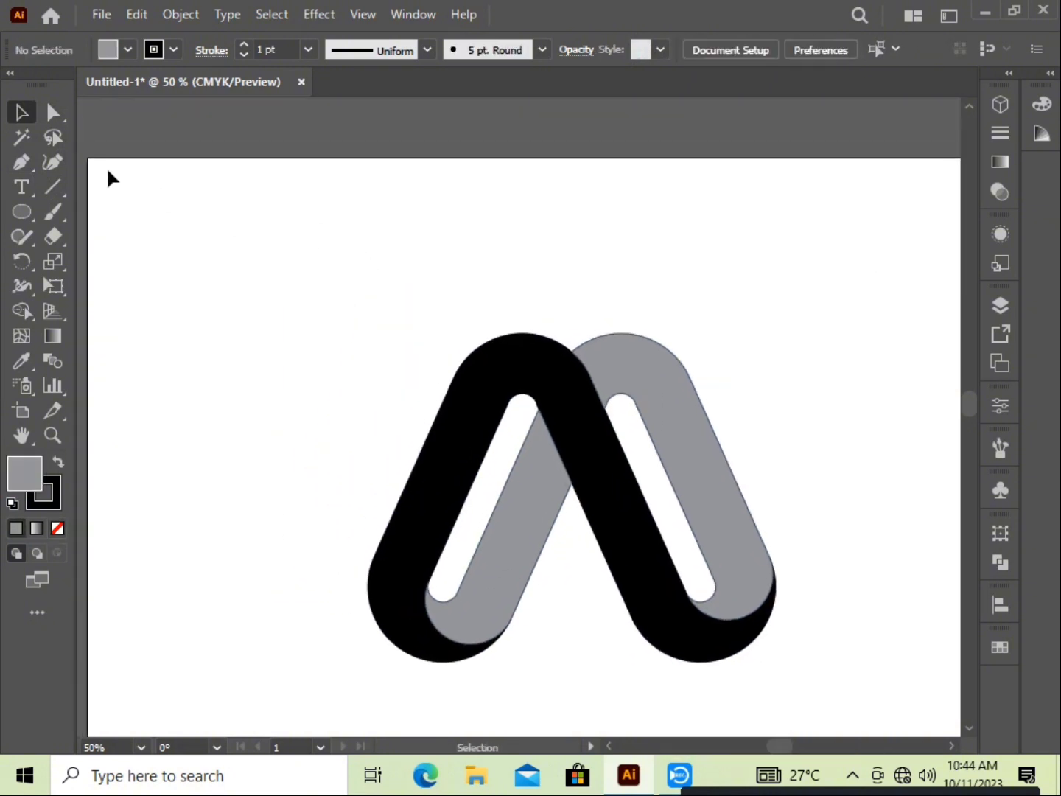
pyautogui.moveTo(249, 317); pyautogui.dragTo(170, 169)
pyautogui.moveTo(255, 348)
pyautogui.mouseDown()
pyautogui.moveTo(240, 228)
pyautogui.moveTo(249, 353)
pyautogui.mouseUp()
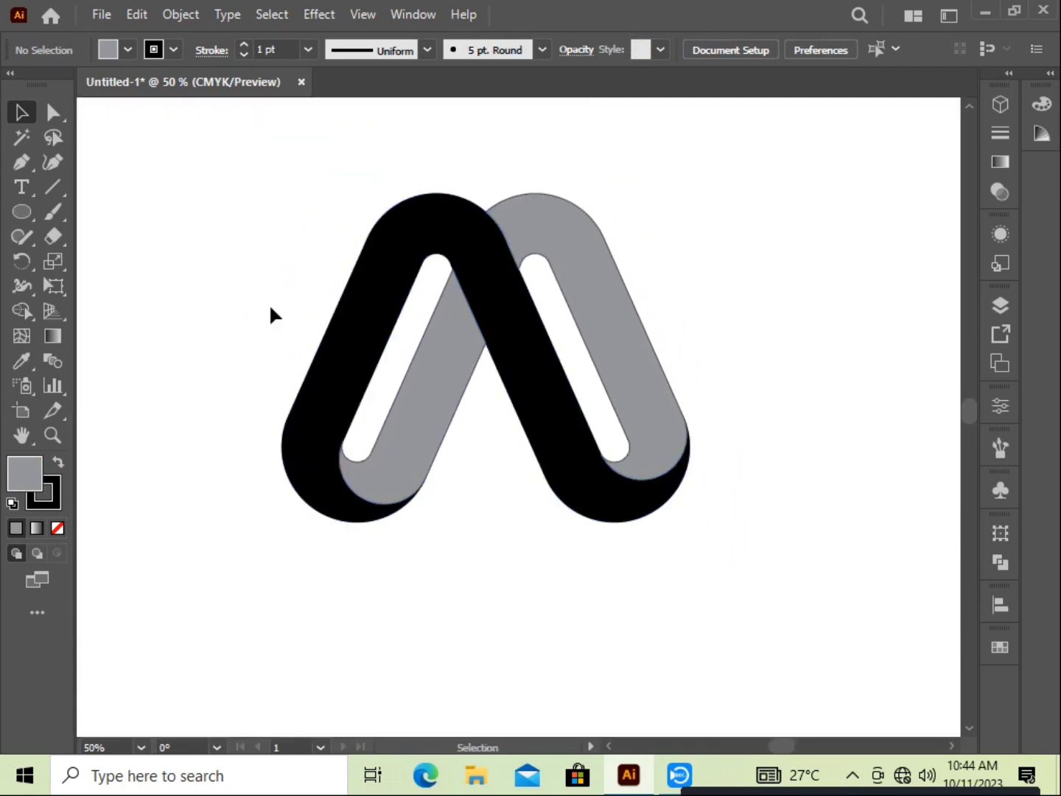
pyautogui.moveTo(237, 211); pyautogui.dragTo(667, 521)
pyautogui.click(53, 495)
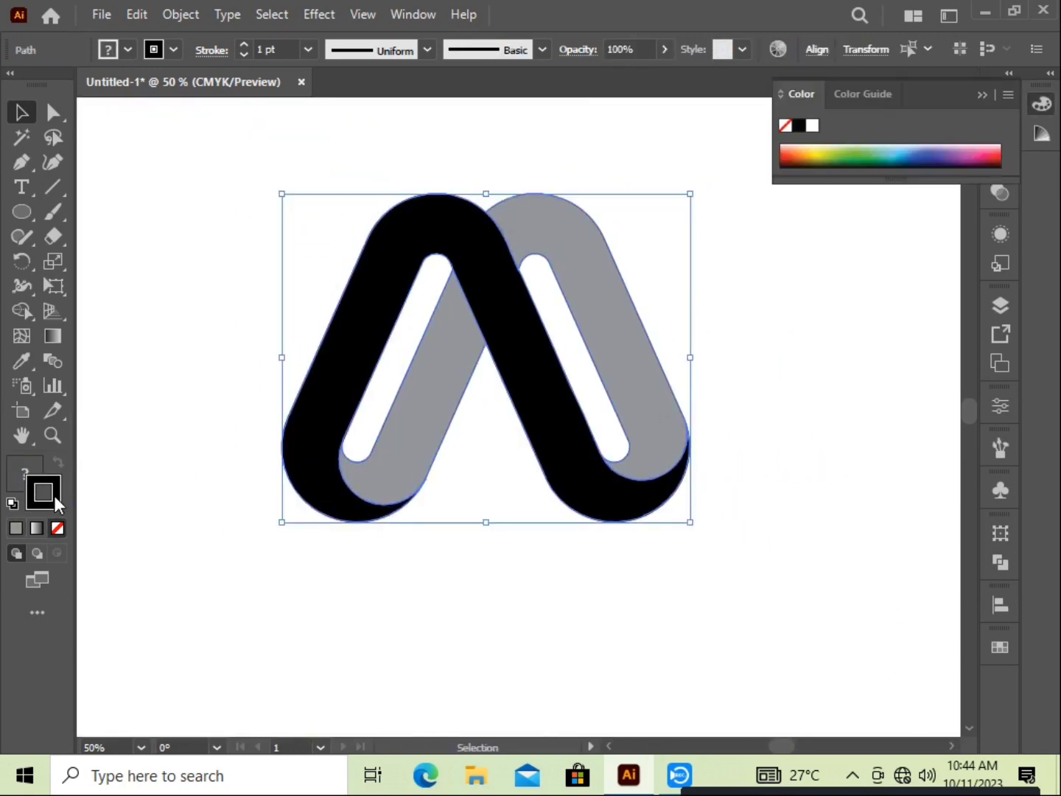
pyautogui.click(26, 464)
pyautogui.click(132, 420)
pyautogui.moveTo(693, 263); pyautogui.dragTo(656, 299)
pyautogui.click(980, 95)
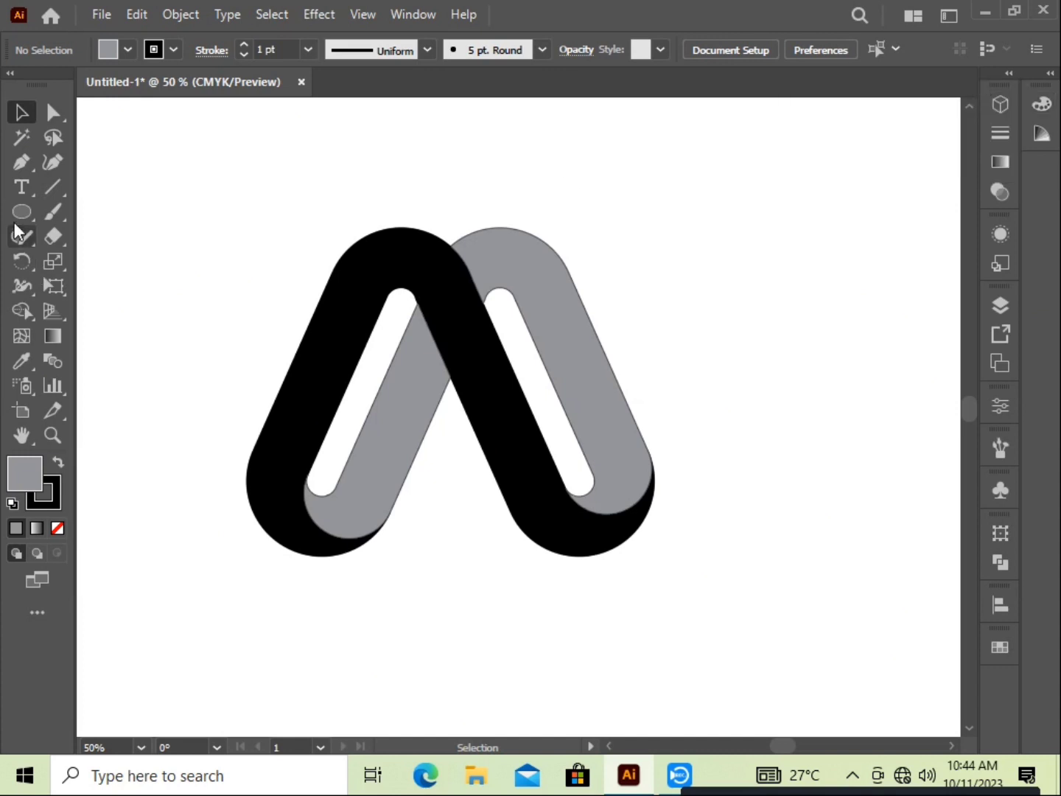
# Draw two long horizontal lines crossed by two short vertical lines below the logo with the Line Segment tool
pyautogui.press('\\')
pyautogui.moveTo(414, 487); pyautogui.dragTo(417, 365)
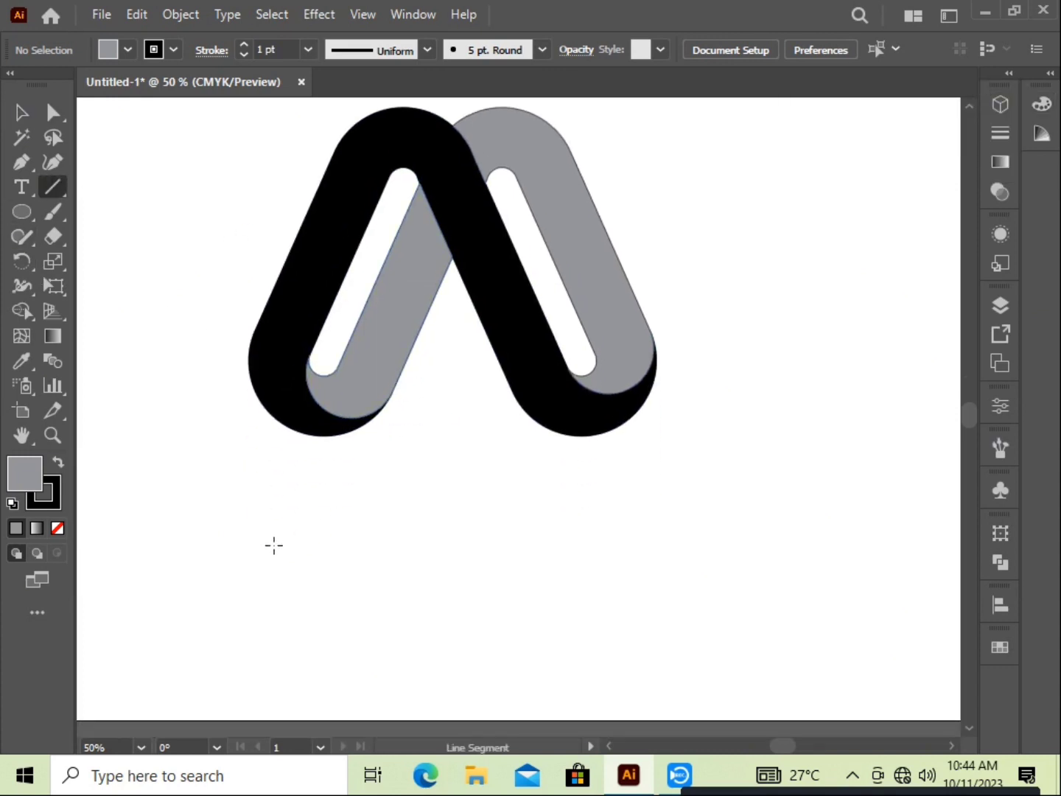
pyautogui.moveTo(273, 546); pyautogui.dragTo(688, 549)
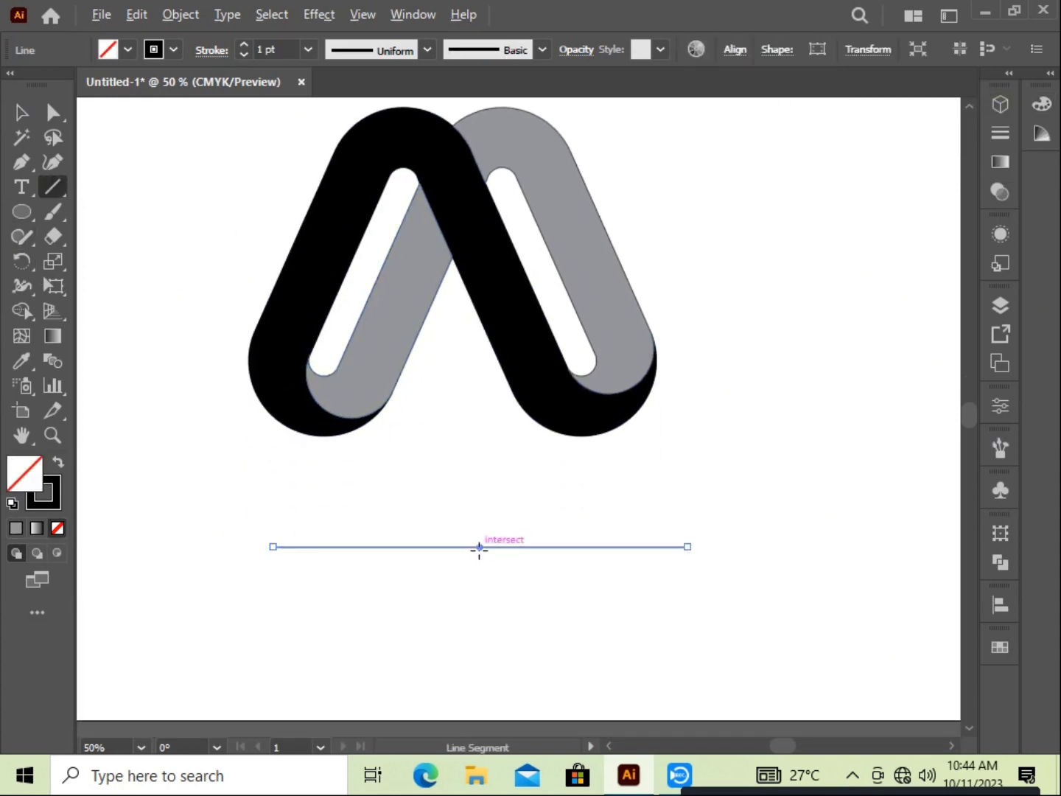
pyautogui.moveTo(274, 610); pyautogui.dragTo(687, 613)
pyautogui.moveTo(373, 527); pyautogui.dragTo(374, 651)
pyautogui.moveTo(570, 527); pyautogui.dragTo(569, 646)
# Select the four crossing lines, set a black fill and fill their central rectangle with Shape Builder
pyautogui.click(22, 112)
pyautogui.moveTo(380, 464); pyautogui.dragTo(537, 645)
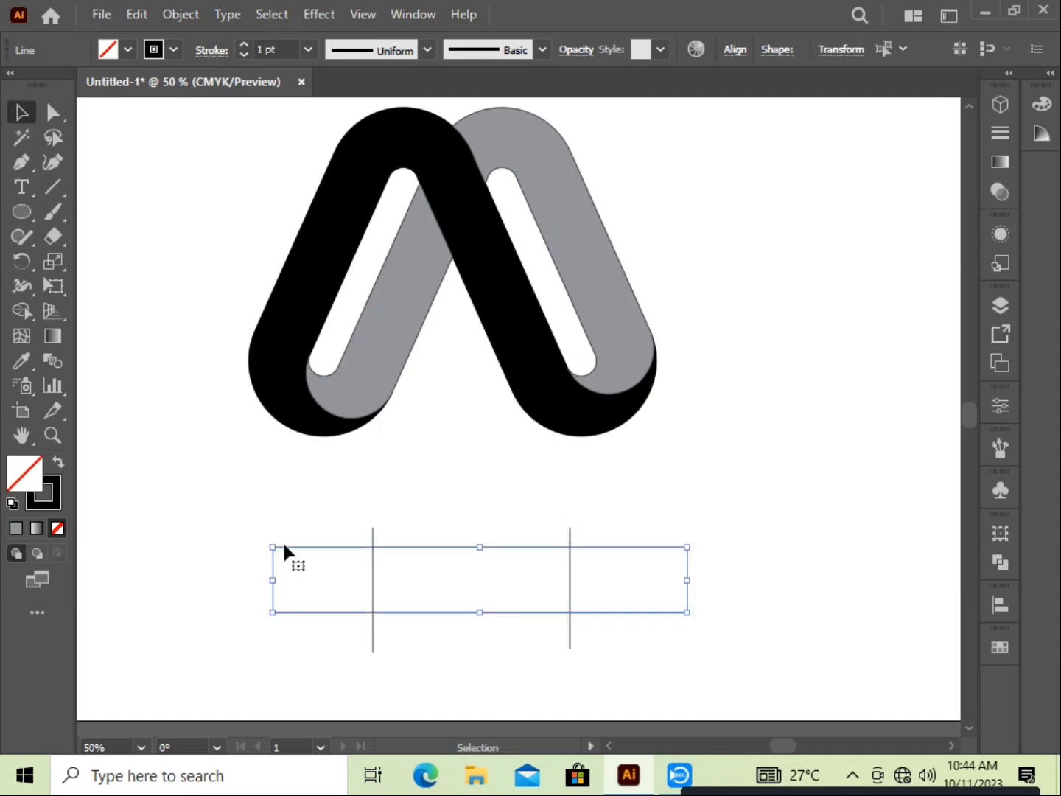
pyautogui.moveTo(243, 498); pyautogui.dragTo(596, 673)
pyautogui.click(21, 310)
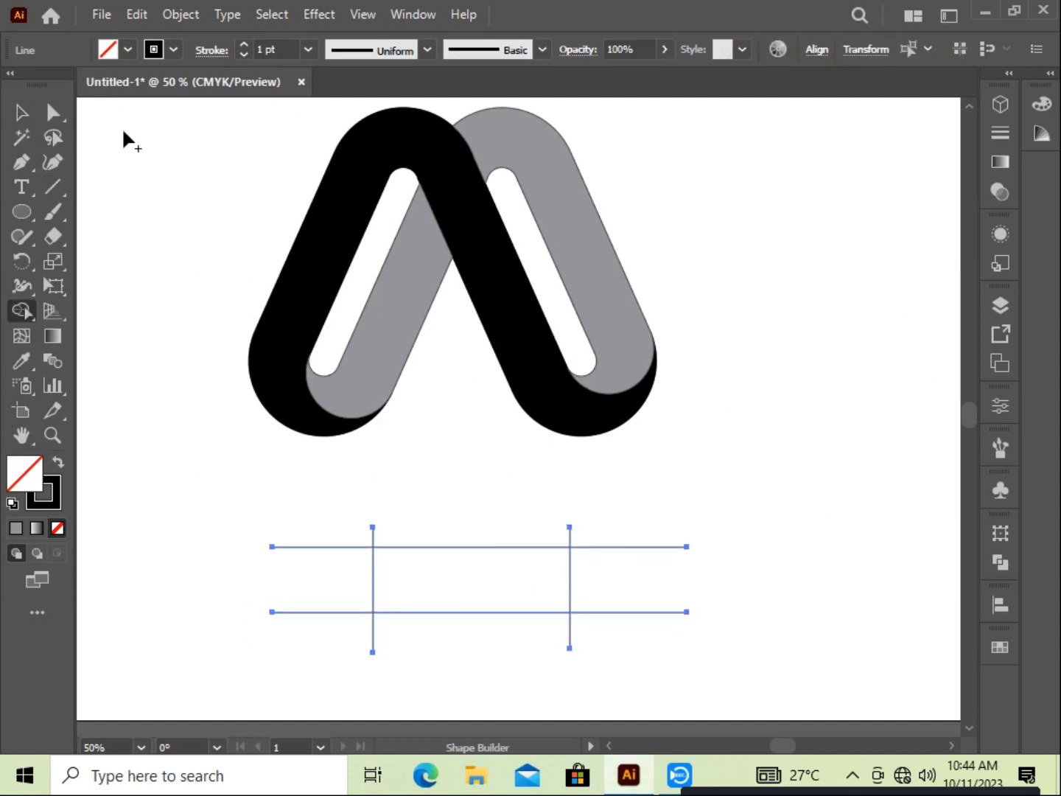
pyautogui.click(110, 49)
pyautogui.click(59, 96)
pyautogui.click(493, 580)
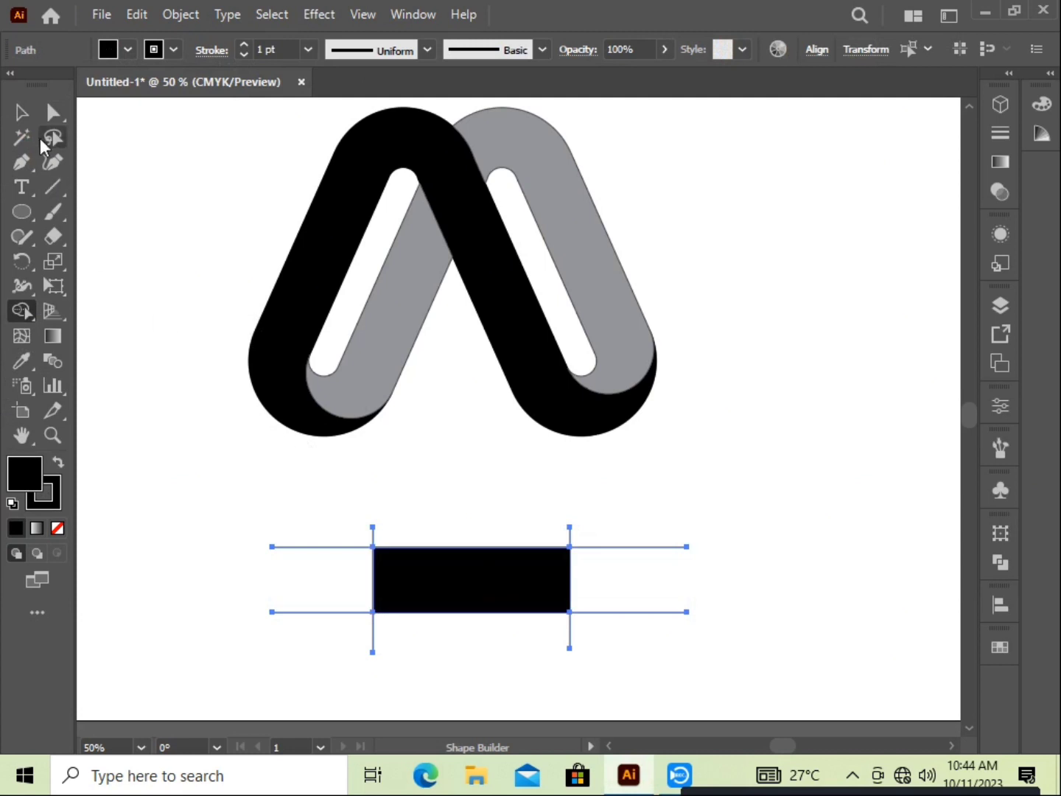
# Move the black rectangle up out of the crossing lines and delete the leftover line ends
pyautogui.click(21, 112)
pyautogui.click(280, 461)
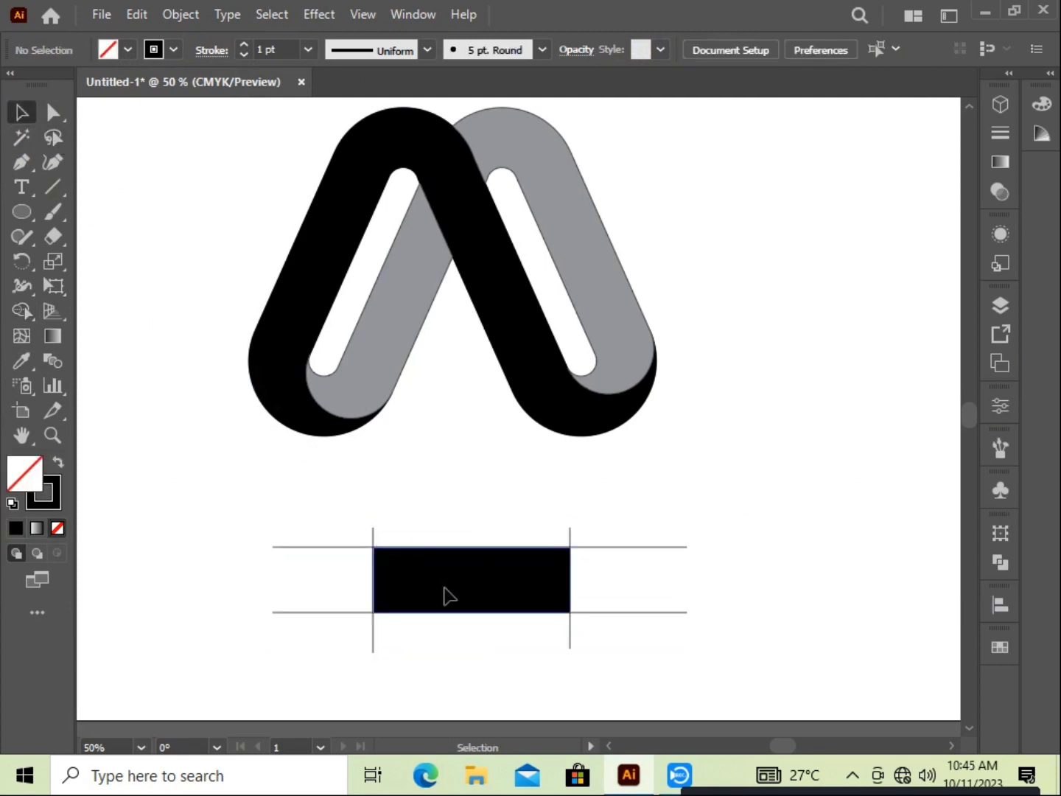
pyautogui.moveTo(446, 593); pyautogui.dragTo(440, 484)
pyautogui.moveTo(292, 521); pyautogui.dragTo(659, 615)
pyautogui.press('Delete')
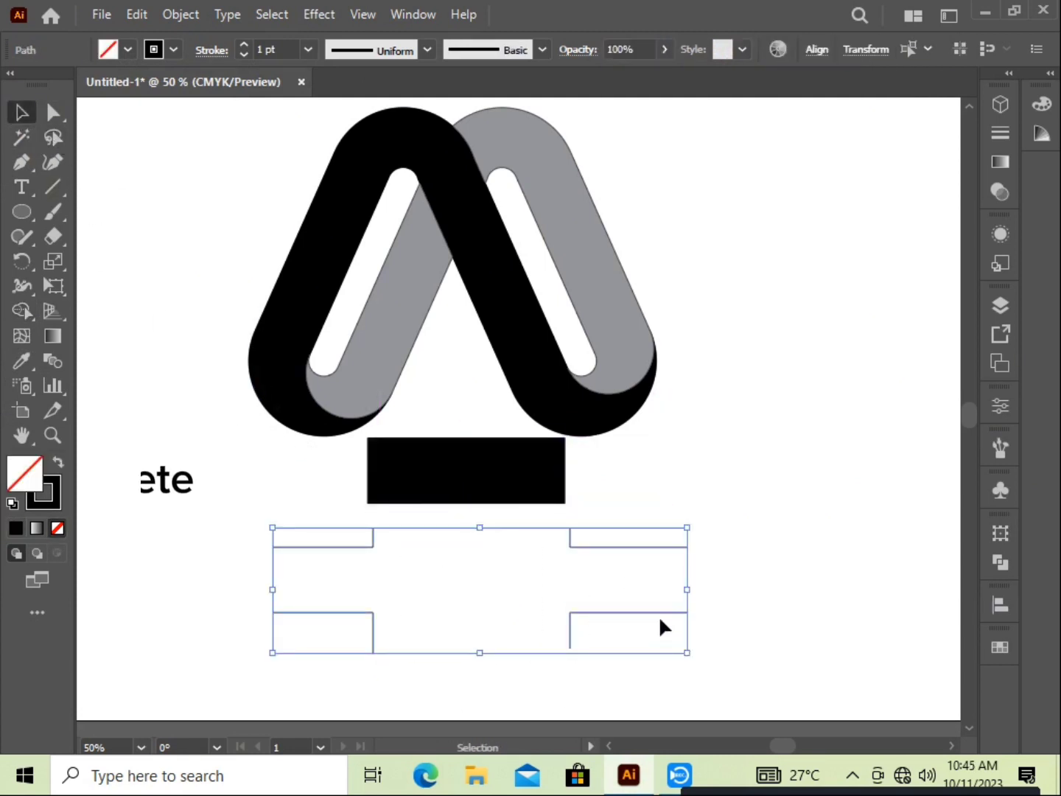
# Place the black rectangle across the two legs of the black shape as the A's crossbar
pyautogui.moveTo(490, 498); pyautogui.dragTo(429, 314)
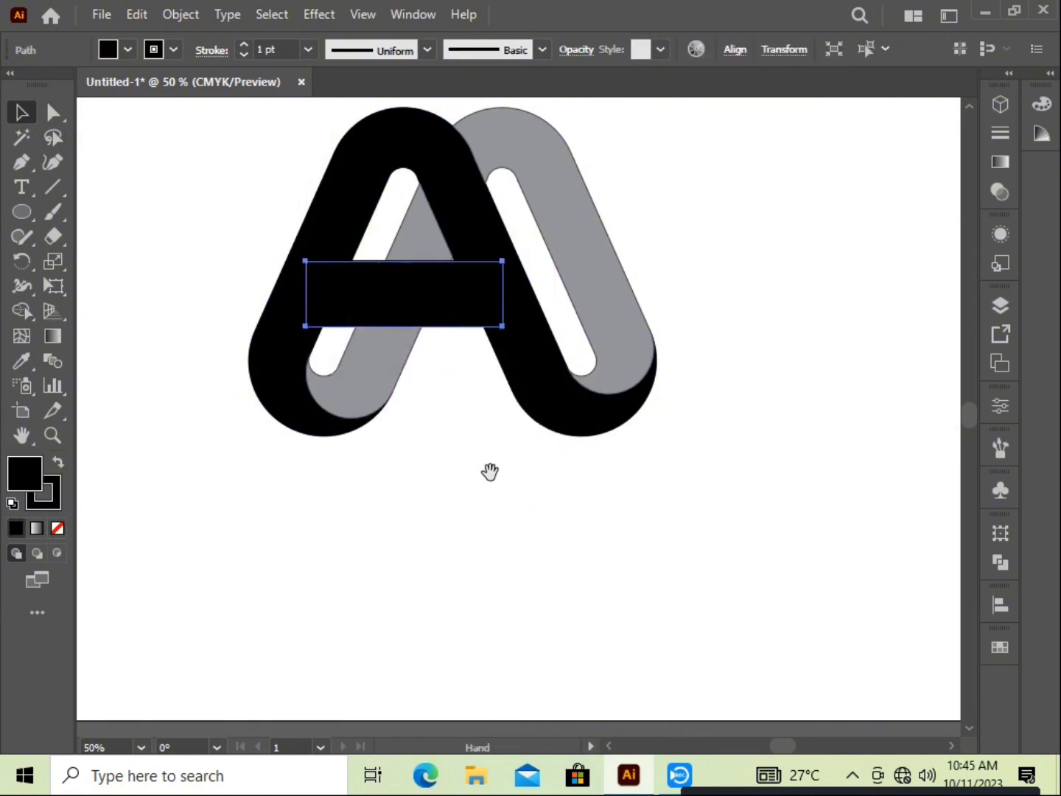
pyautogui.moveTo(490, 472); pyautogui.dragTo(481, 593)
pyautogui.rightClick(441, 467)
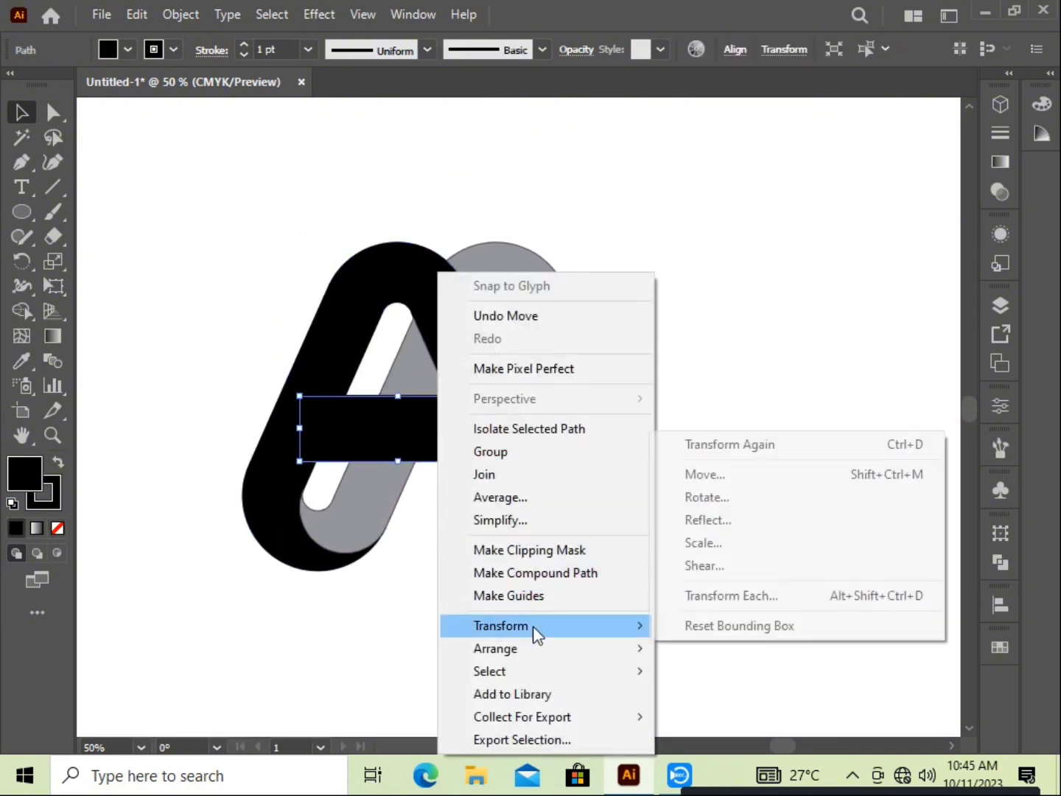
pyautogui.click(677, 644)
pyautogui.click(740, 613)
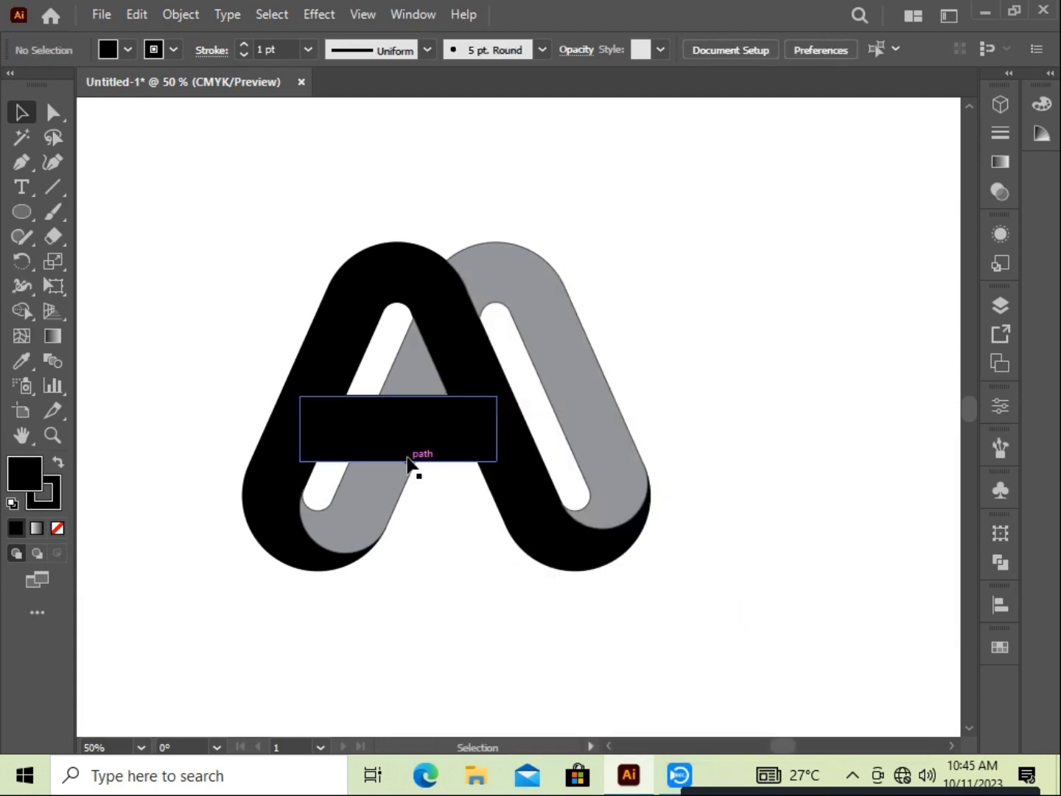
pyautogui.click(362, 424)
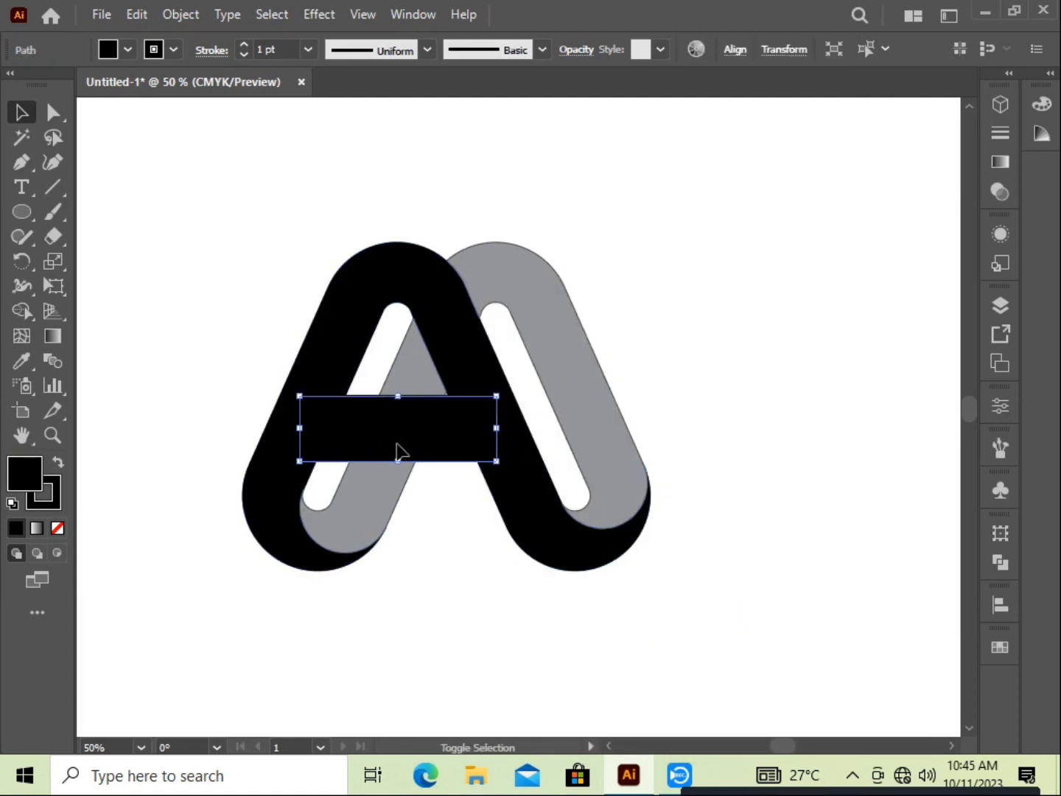
pyautogui.keyDown('shift'); pyautogui.click(324, 395); pyautogui.keyUp('shift')
pyautogui.click(477, 649)
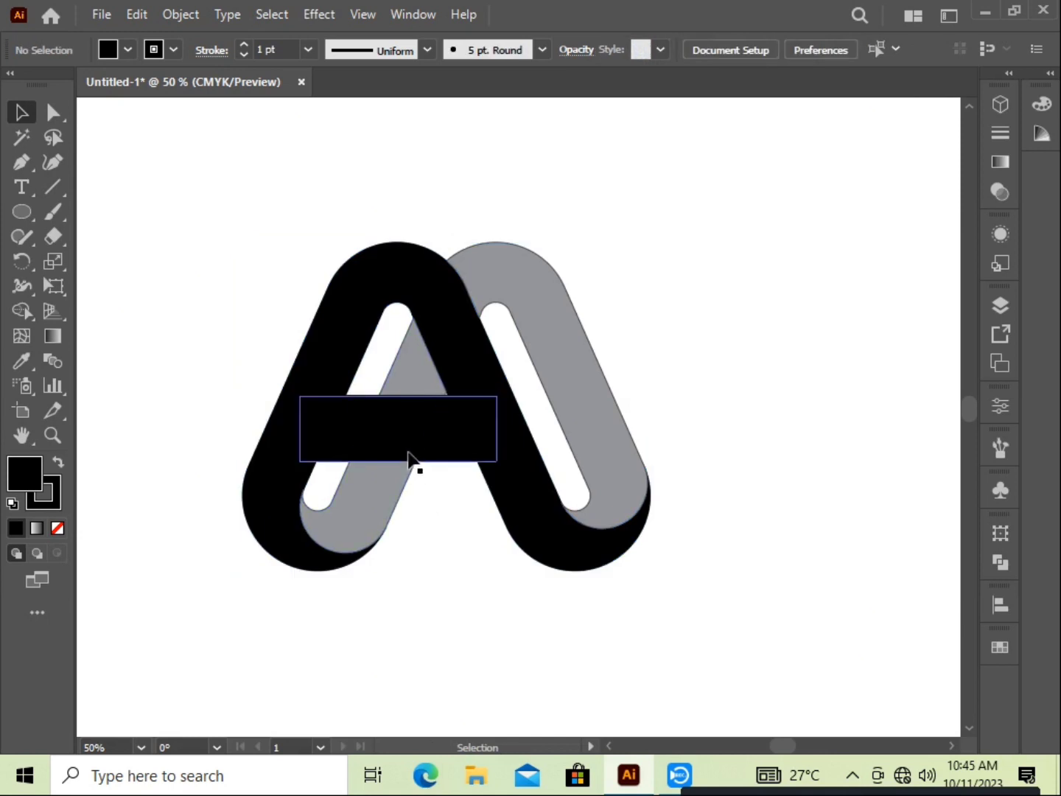
# Duplicate the crossbar slightly lower and toward the gray leg, and sample the gray leg's colour for the copy
pyautogui.click(415, 450)
pyautogui.moveTo(415, 450); pyautogui.dragTo(507, 457)
pyautogui.click(29, 355)
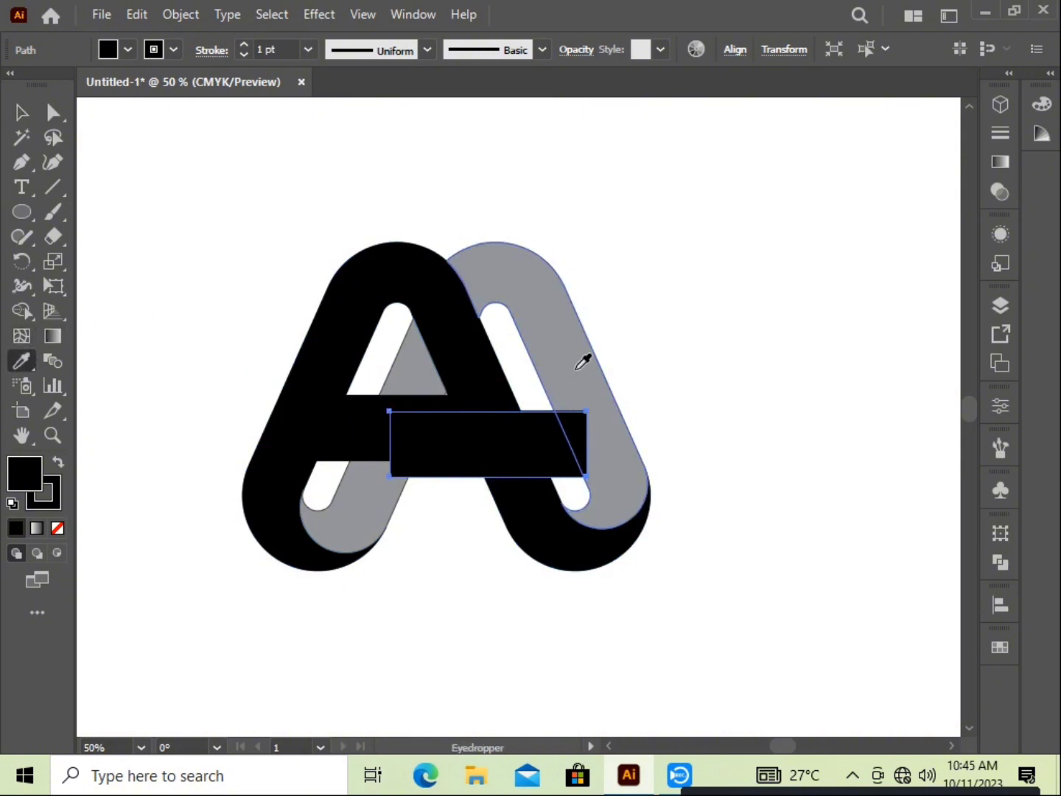
pyautogui.click(582, 360)
pyautogui.click(22, 111)
# Send the gray crossbar to the back, behind the black A
pyautogui.rightClick(492, 442)
pyautogui.moveTo(572, 647)
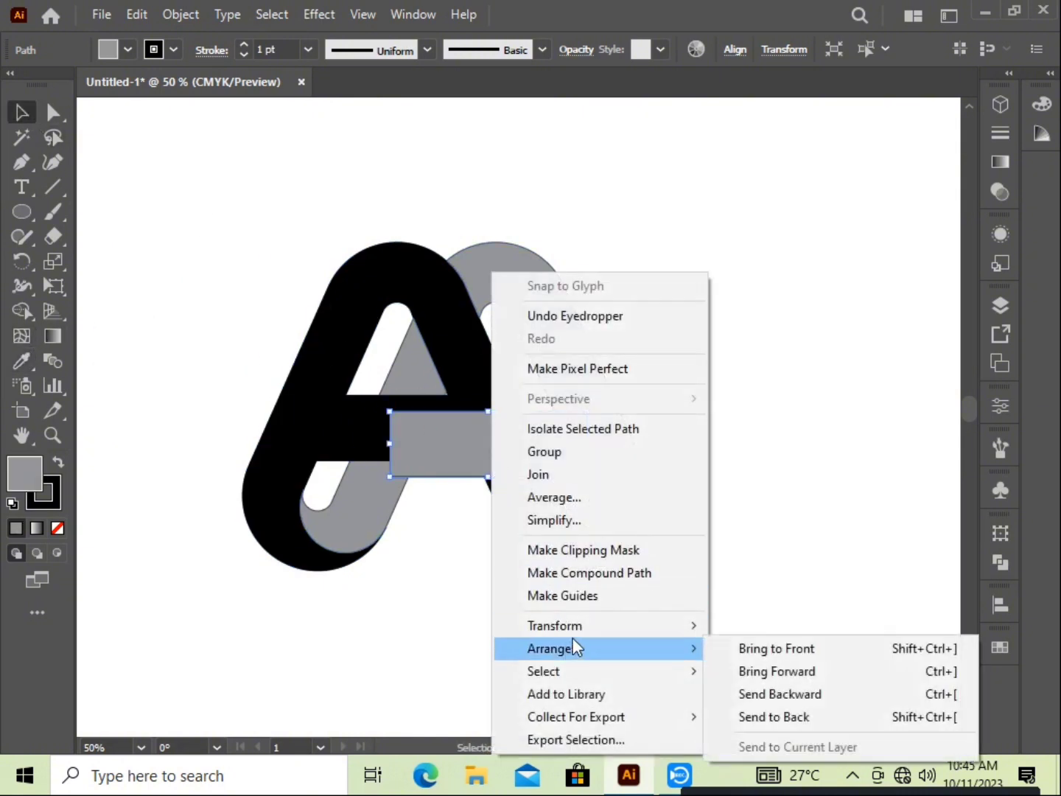
pyautogui.click(791, 715)
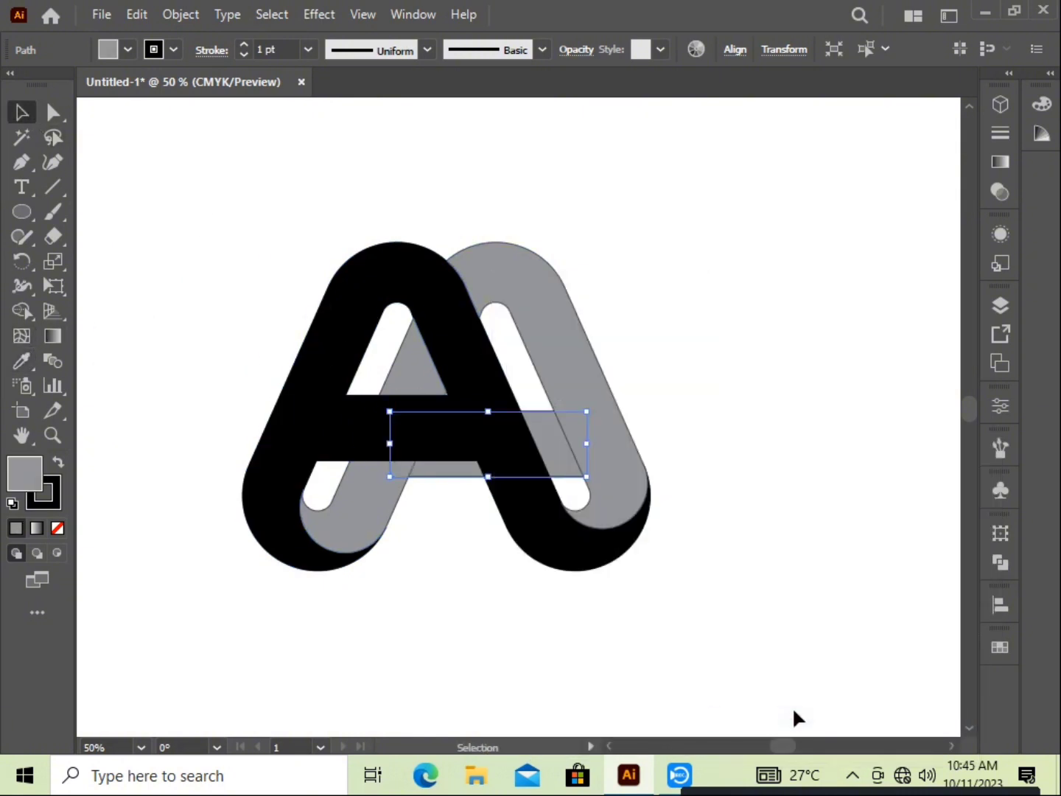
pyautogui.click(737, 688)
# Unite the black crossbar with the black A shape using Pathfinder
pyautogui.click(372, 431)
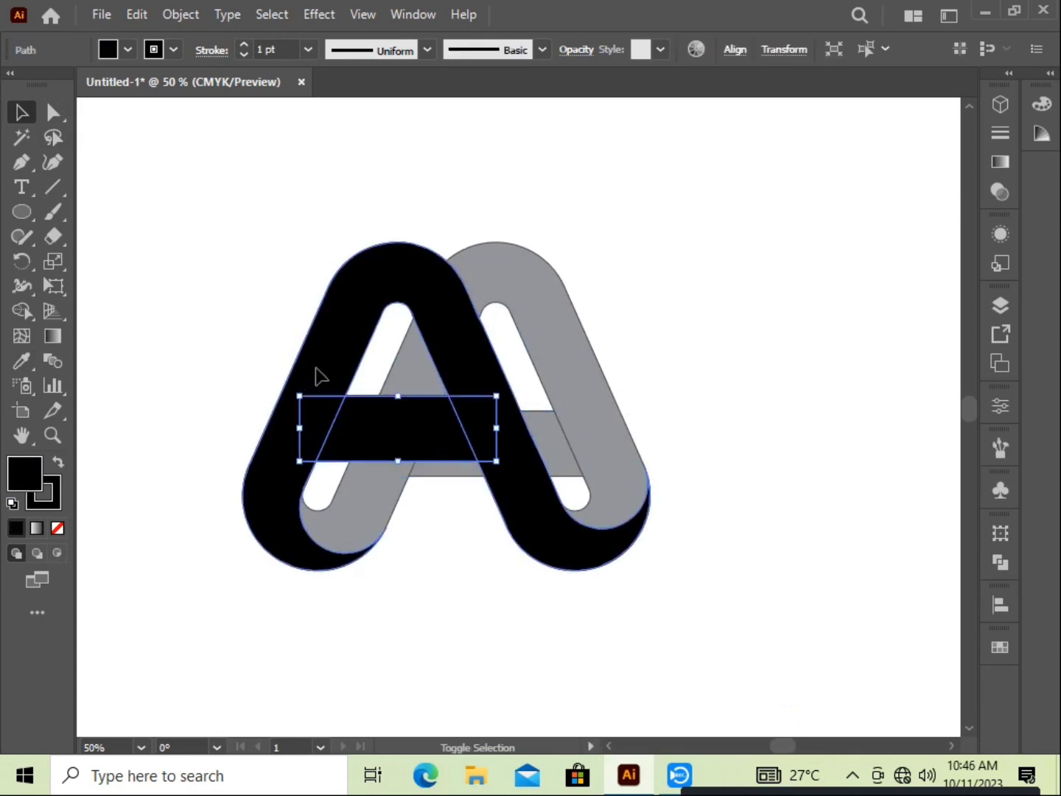
pyautogui.keyDown('shift'); pyautogui.click(317, 375); pyautogui.keyUp('shift')
pyautogui.click(1000, 563)
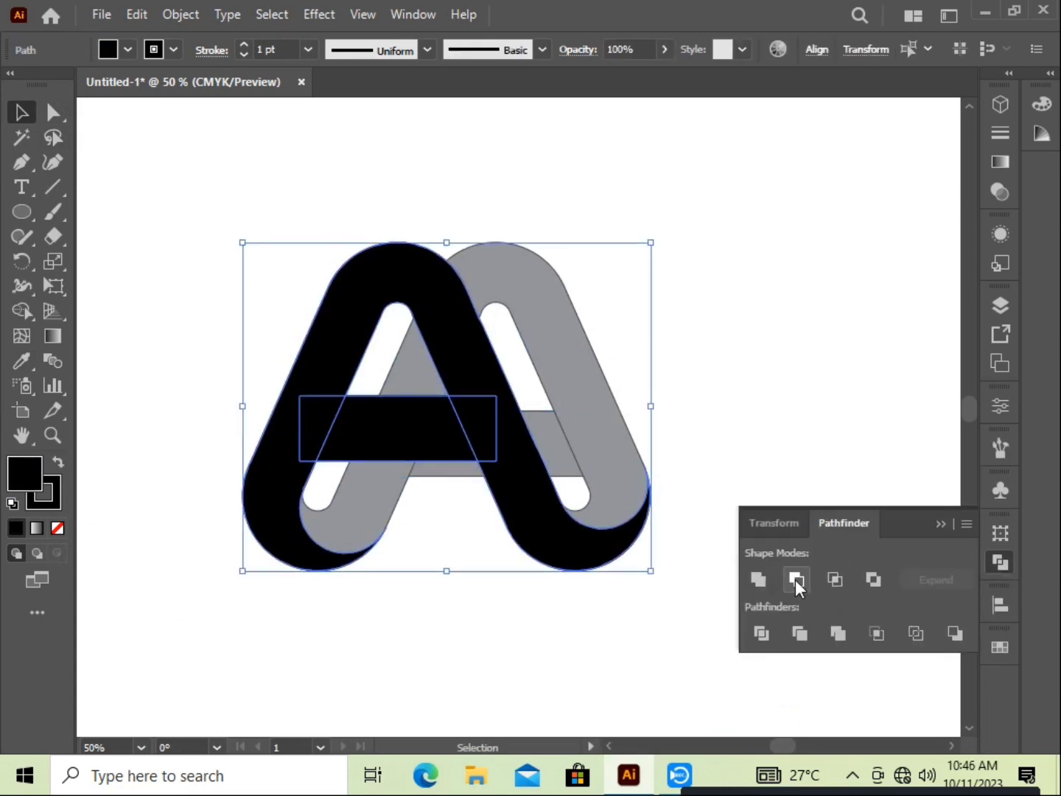
pyautogui.click(759, 580)
pyautogui.click(803, 428)
# Unite the gray crossbar with the outer gray leg using Pathfinder
pyautogui.click(574, 451)
pyautogui.keyDown('shift'); pyautogui.click(567, 462); pyautogui.keyUp('shift')
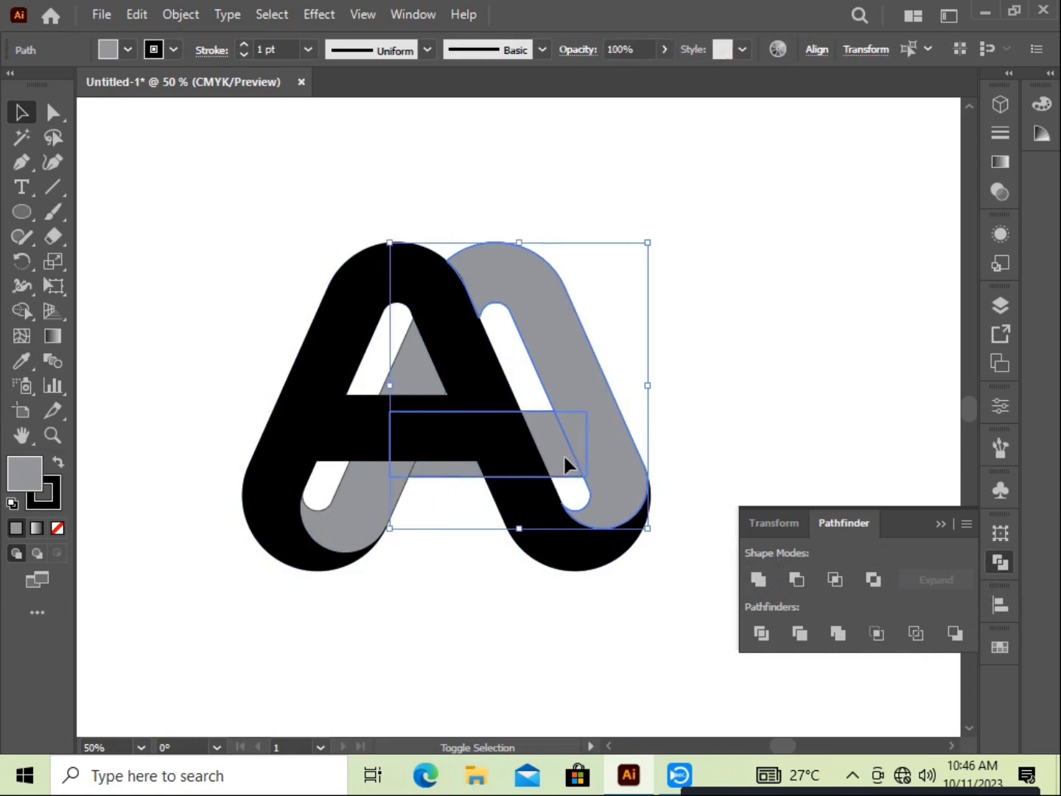
pyautogui.click(869, 471)
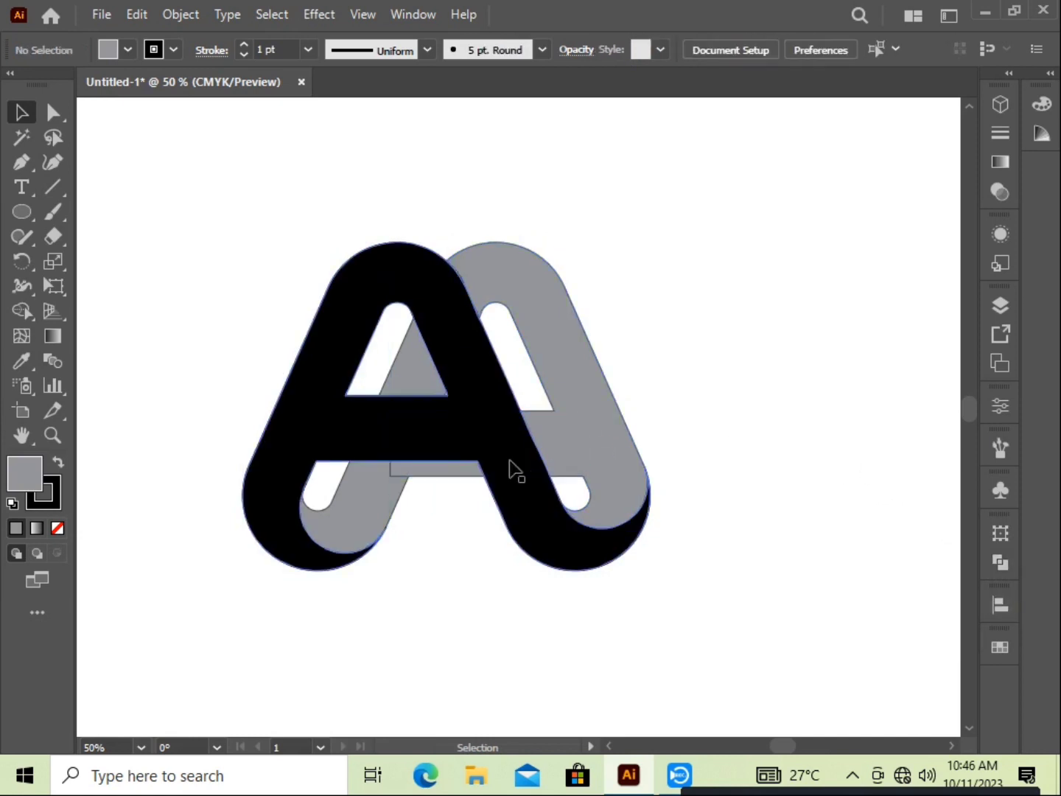
# Unite the inner gray leg with the joined gray crossbar and outer leg using Pathfinder
pyautogui.press('a')
pyautogui.keyDown('shift'); pyautogui.click(375, 507); pyautogui.keyUp('shift')
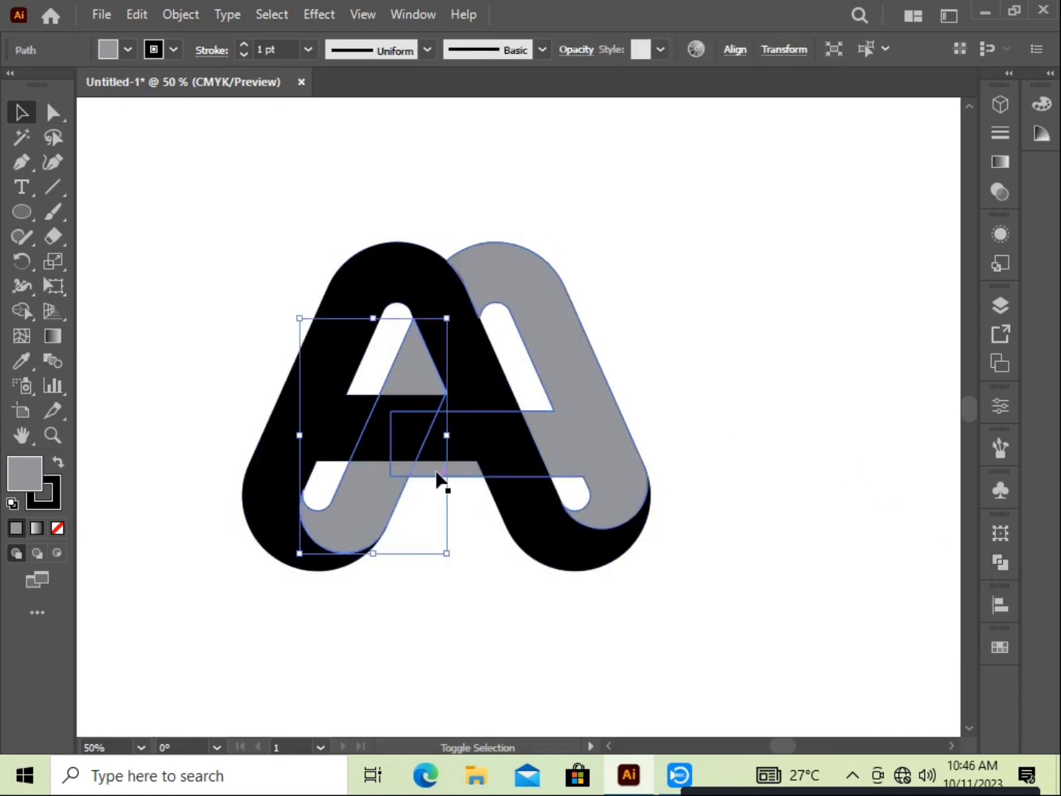
pyautogui.keyDown('shift'); pyautogui.click(436, 471); pyautogui.keyUp('shift')
pyautogui.click(1000, 562)
pyautogui.click(758, 576)
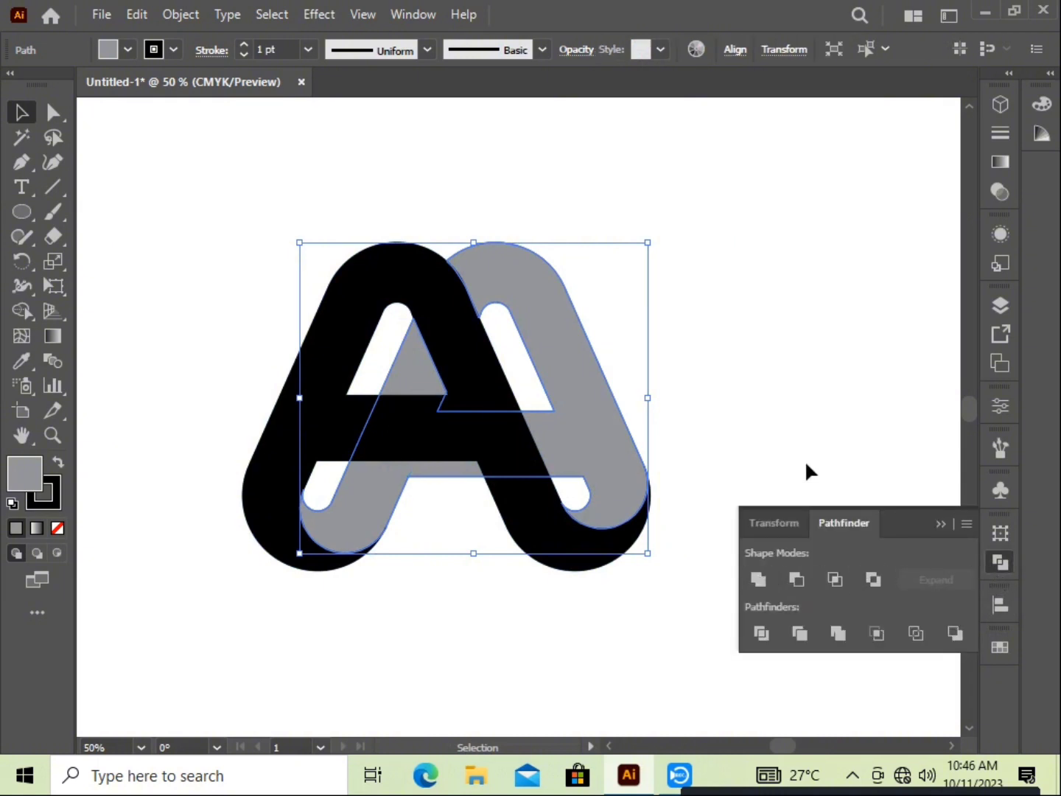
pyautogui.click(805, 460)
pyautogui.click(932, 522)
# Select the whole logo and set its stroke to None
pyautogui.hotkey('ctrl', 'a')
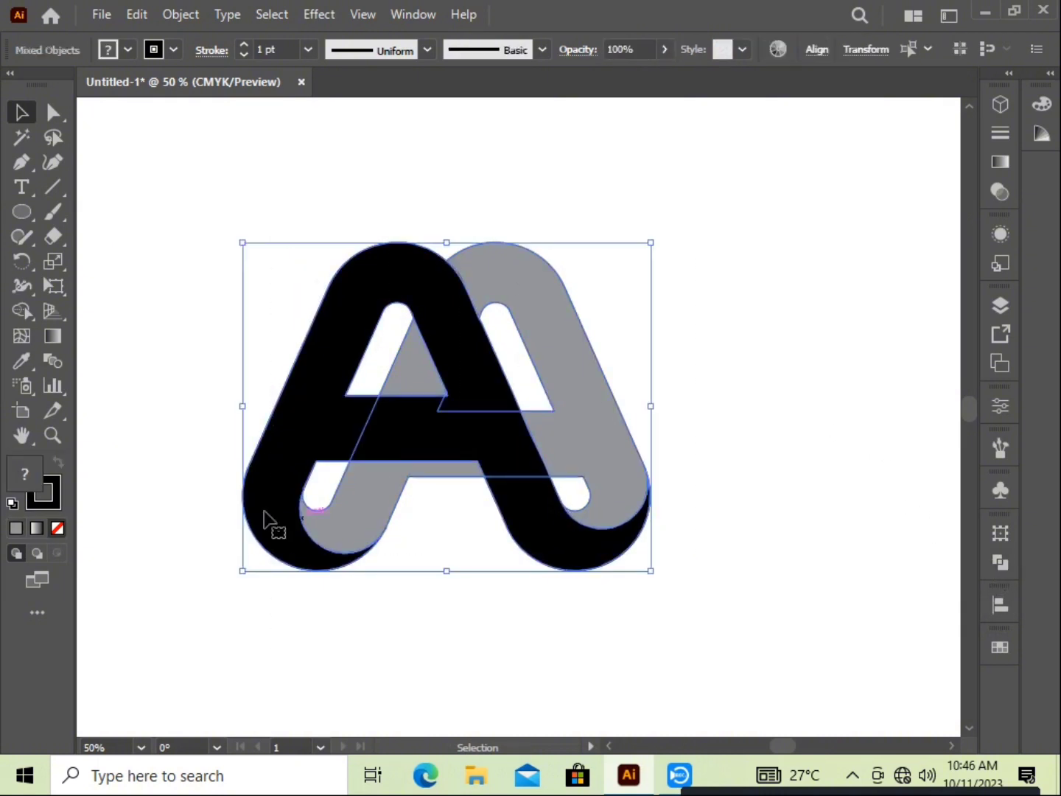
pyautogui.click(50, 489)
pyautogui.click(62, 531)
pyautogui.click(241, 508)
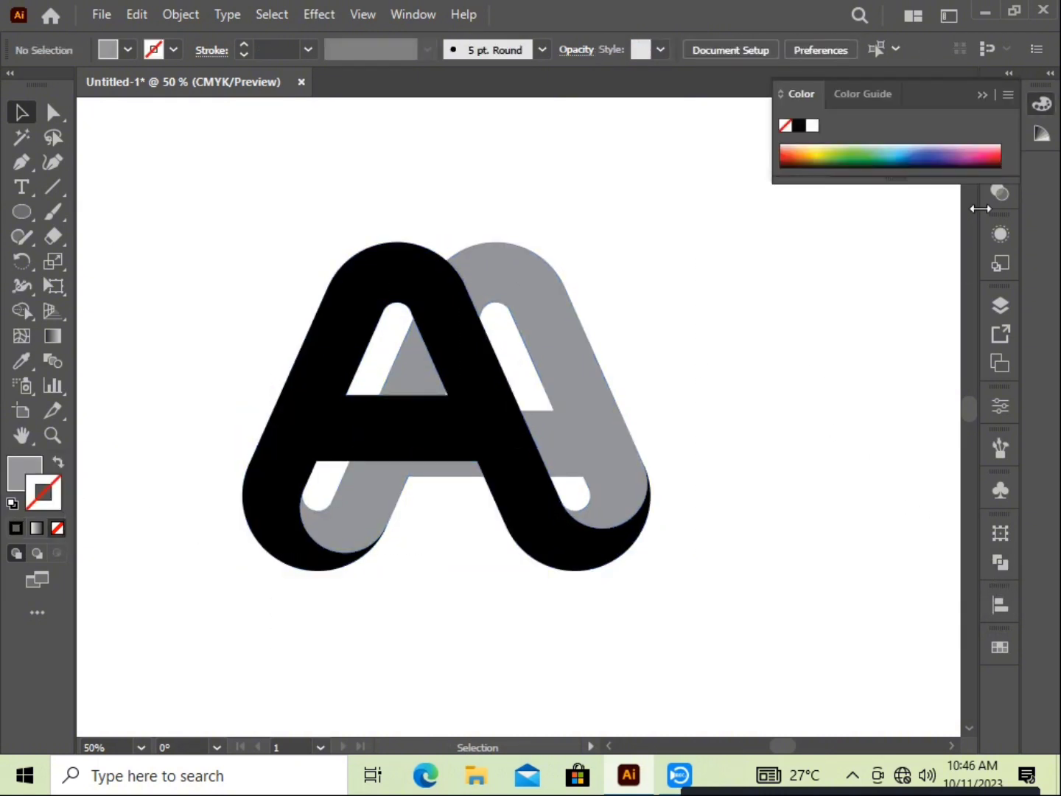
pyautogui.click(977, 96)
# Move the whole logo about 84 pt to the right and fill the black front A with the white-to-black linear gradient
pyautogui.moveTo(244, 276); pyautogui.dragTo(604, 497)
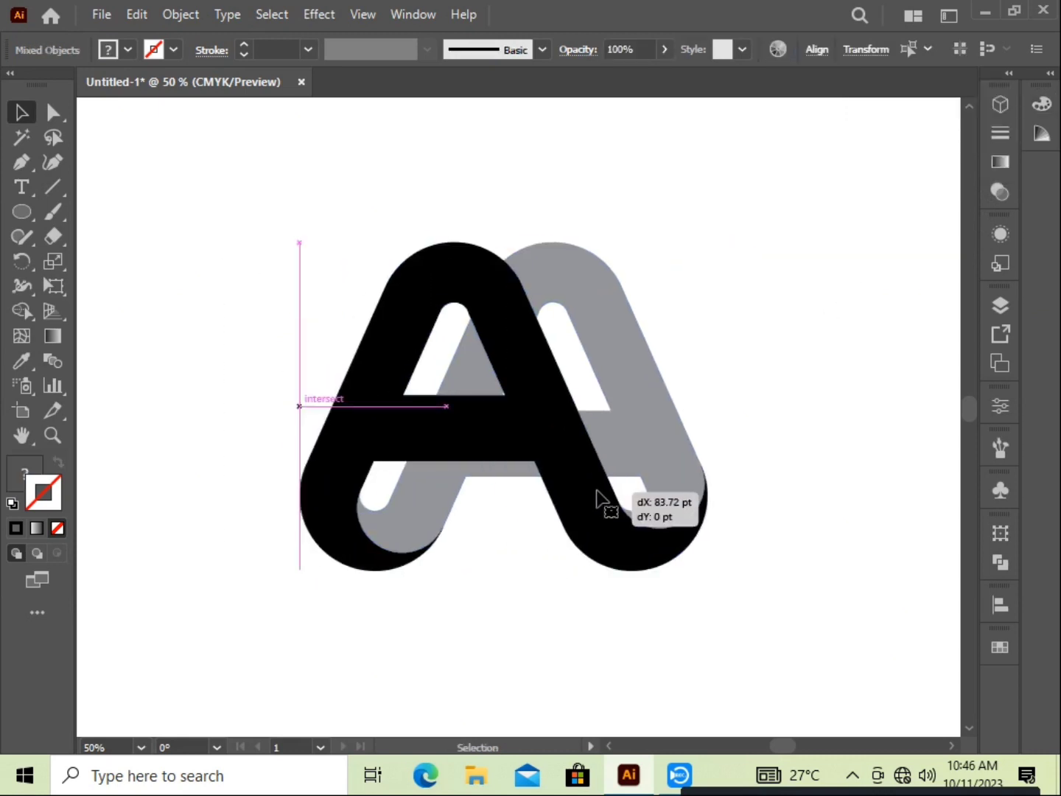
pyautogui.click(1000, 162)
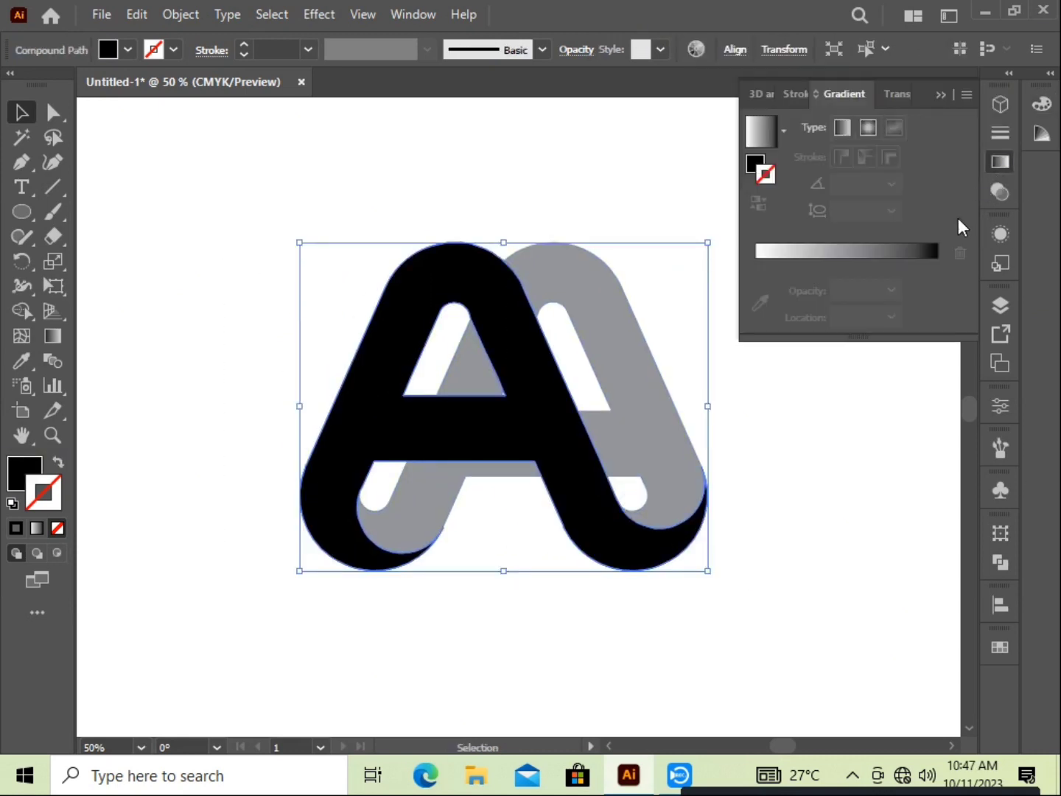
pyautogui.click(934, 253)
pyautogui.click(57, 528)
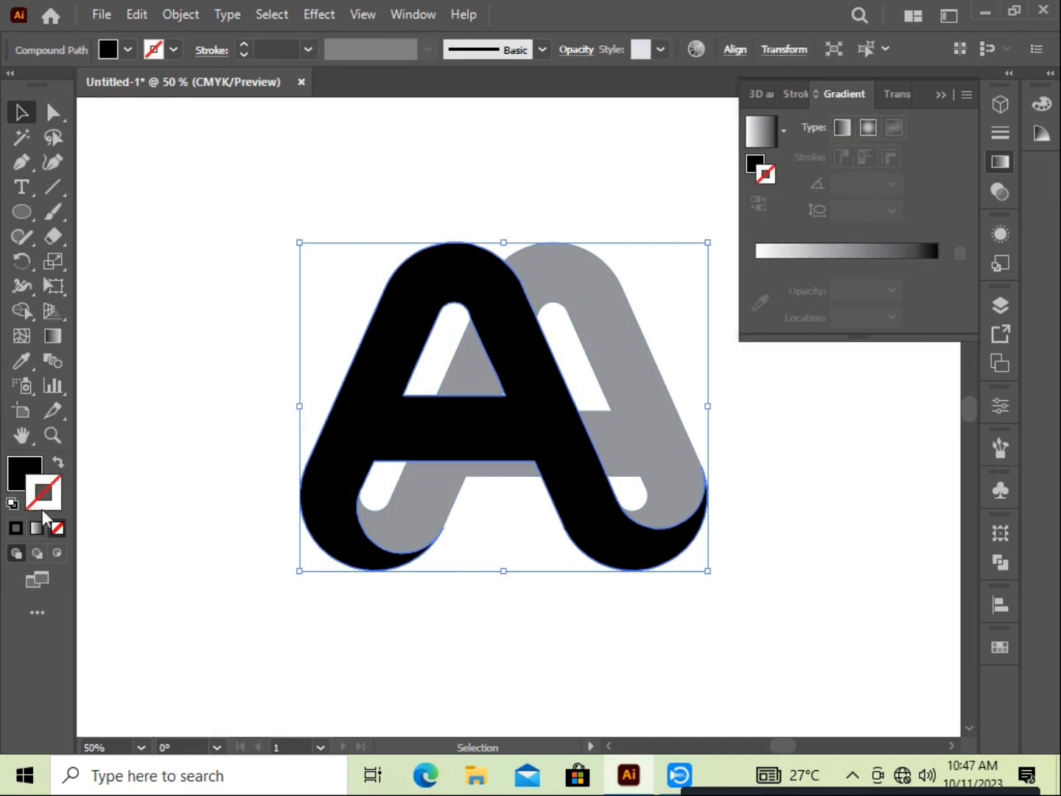
pyautogui.click(24, 470)
pyautogui.click(886, 253)
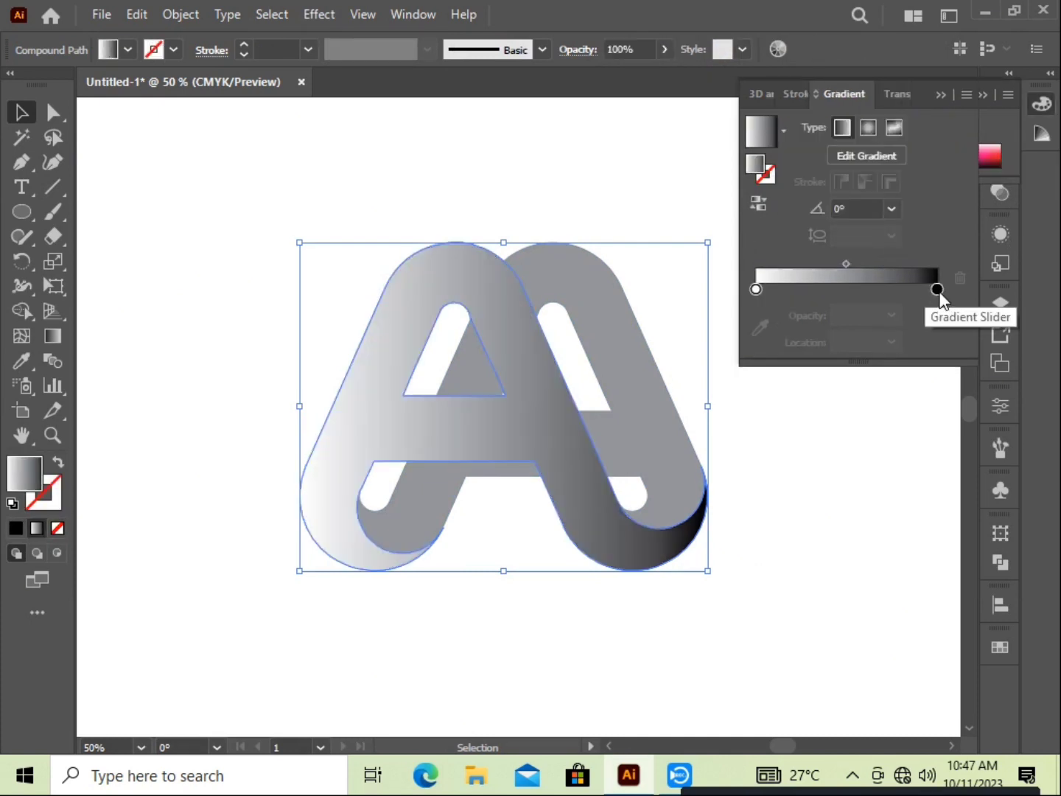
# Change the black end stop of the front A's gradient to the dark navy swatch
pyautogui.doubleClick(938, 288)
pyautogui.click(671, 400)
pyautogui.click(816, 367)
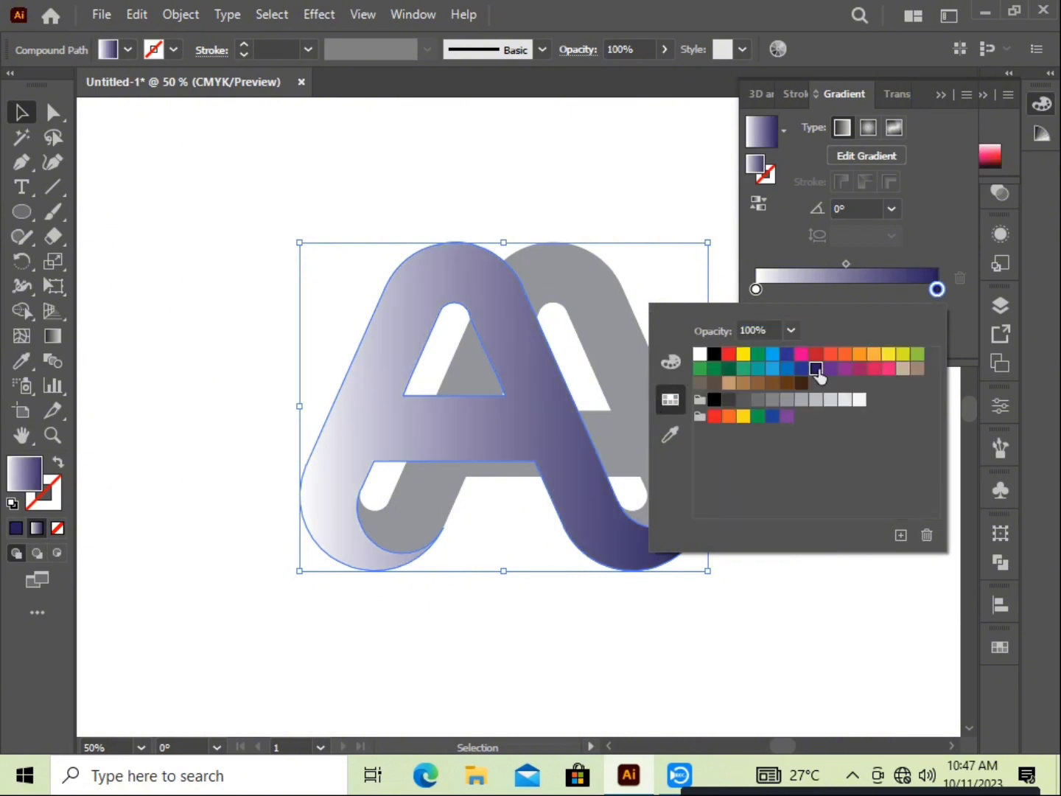
# Change the white start stop of the front A's gradient to the bright blue swatch and deselect the letter
pyautogui.click(754, 288)
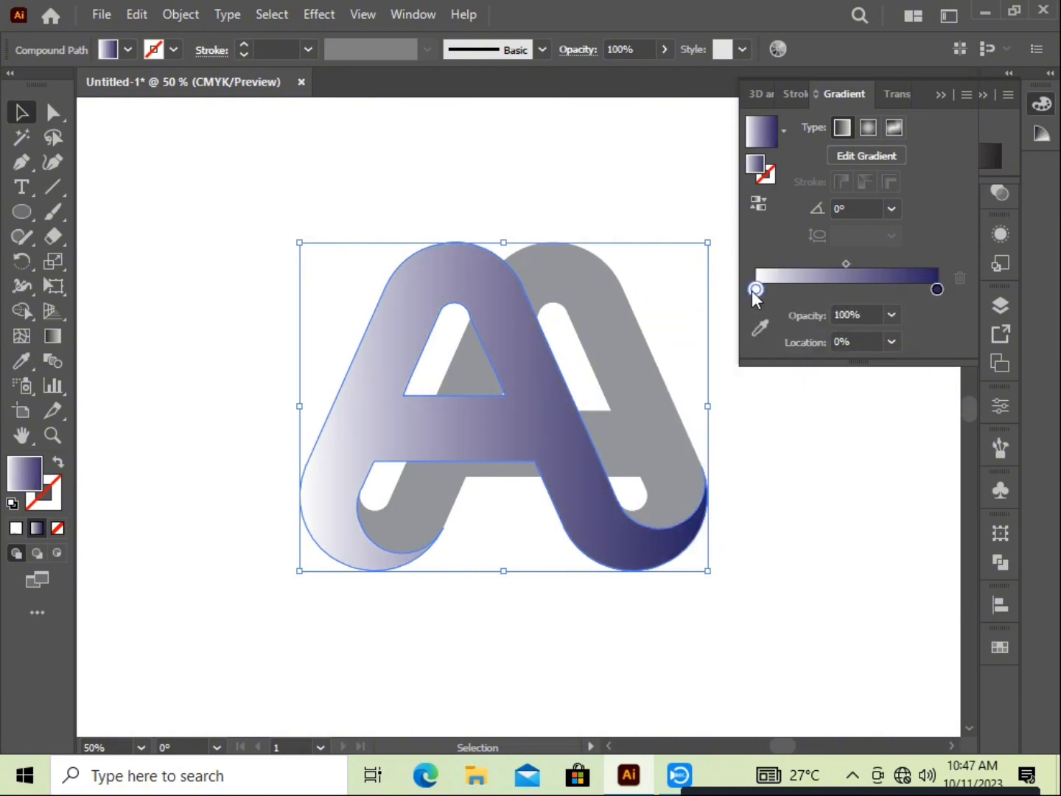
pyautogui.doubleClick(755, 289)
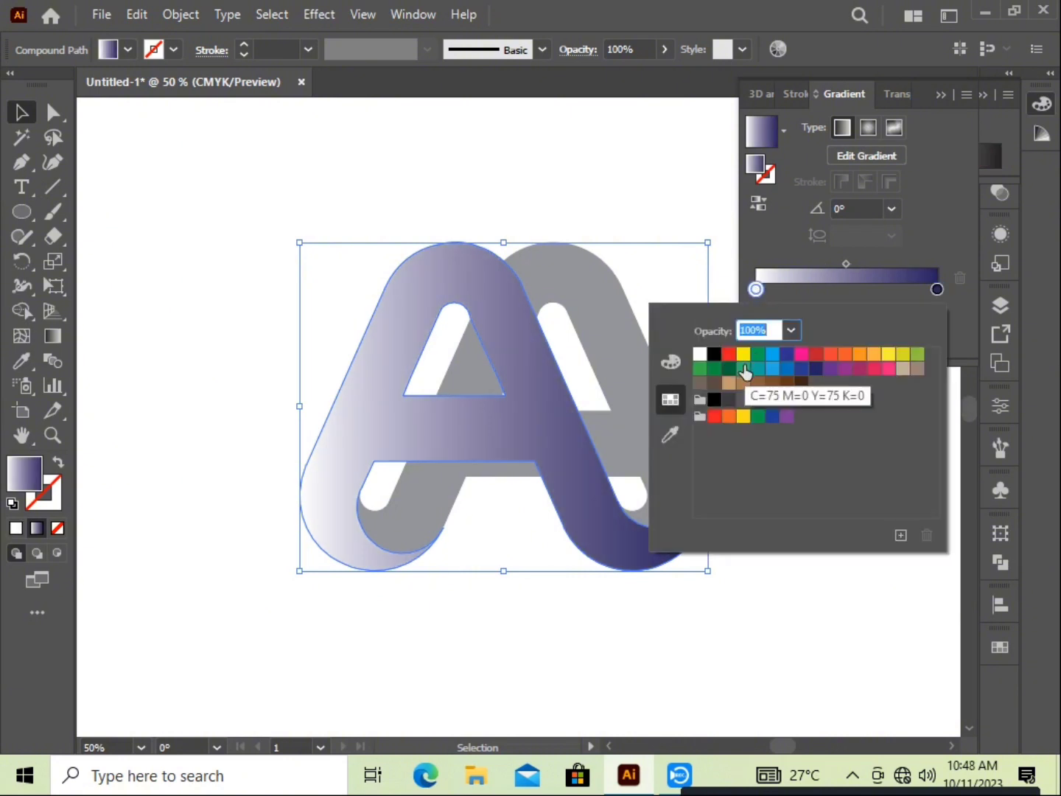
pyautogui.click(772, 357)
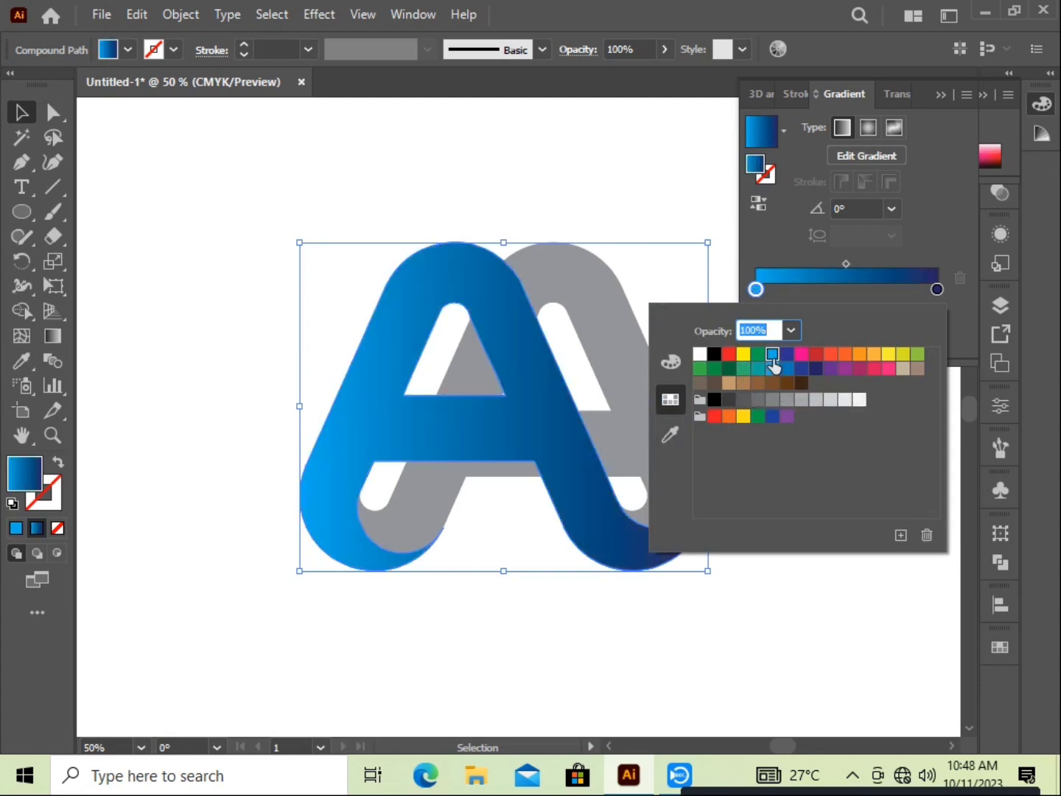
pyautogui.click(772, 368)
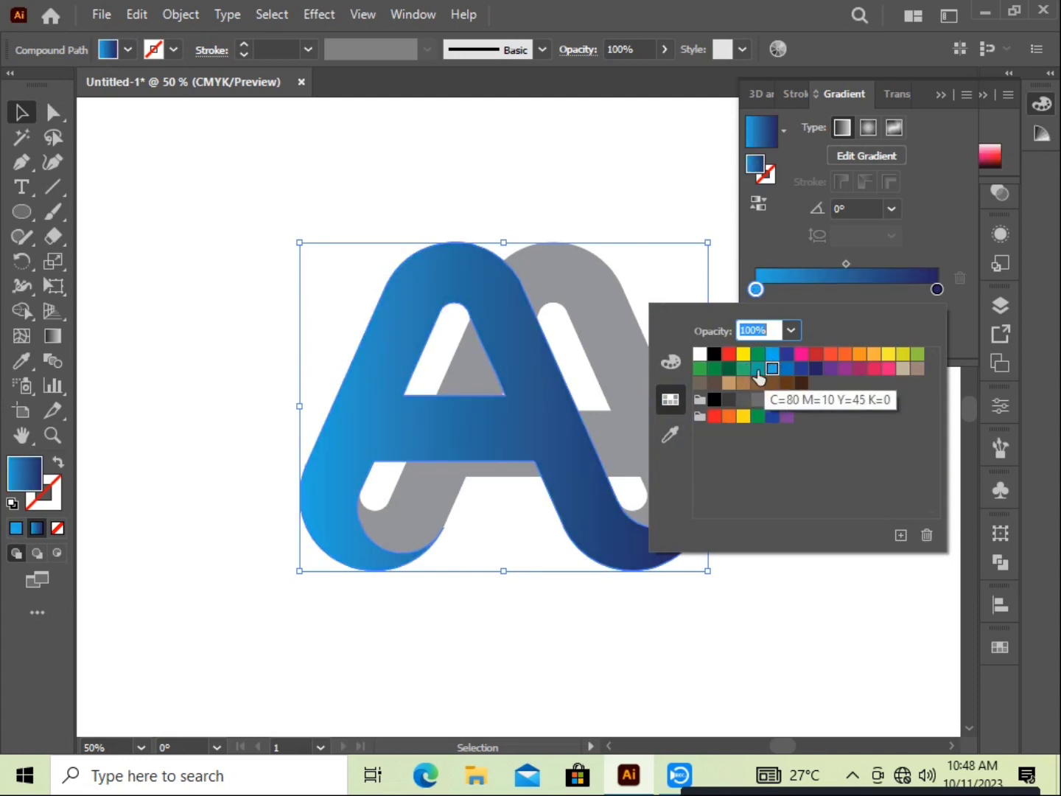
pyautogui.click(759, 372)
pyautogui.click(772, 355)
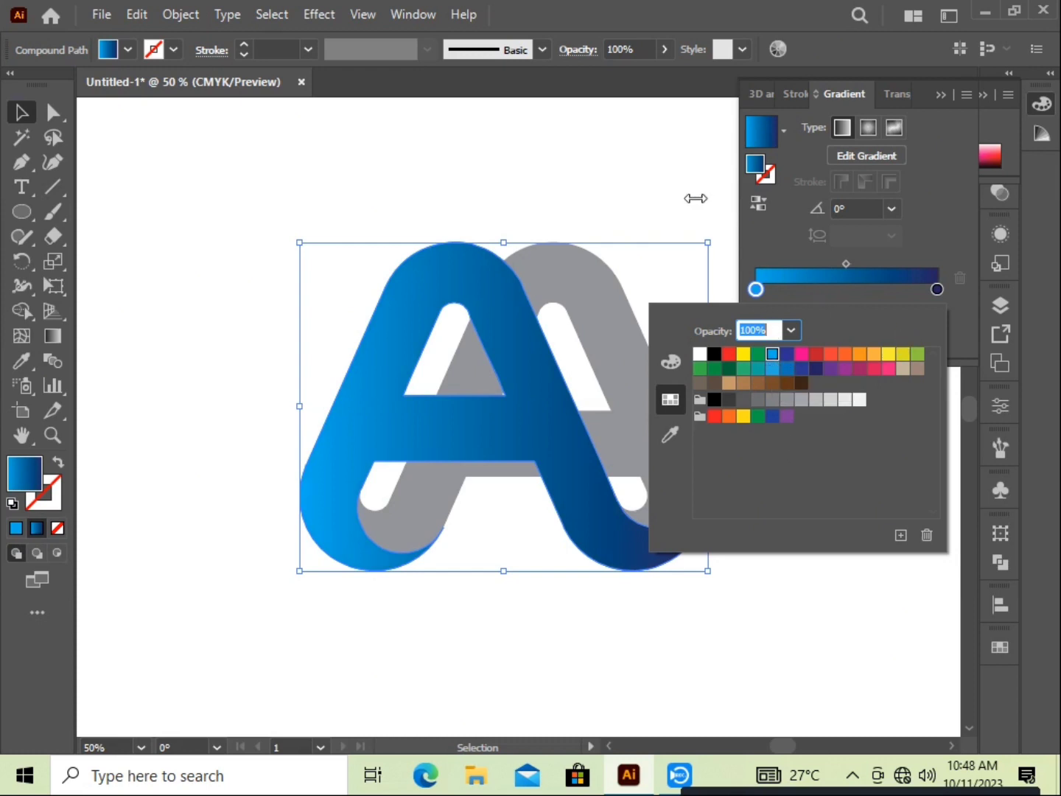
pyautogui.click(18, 114)
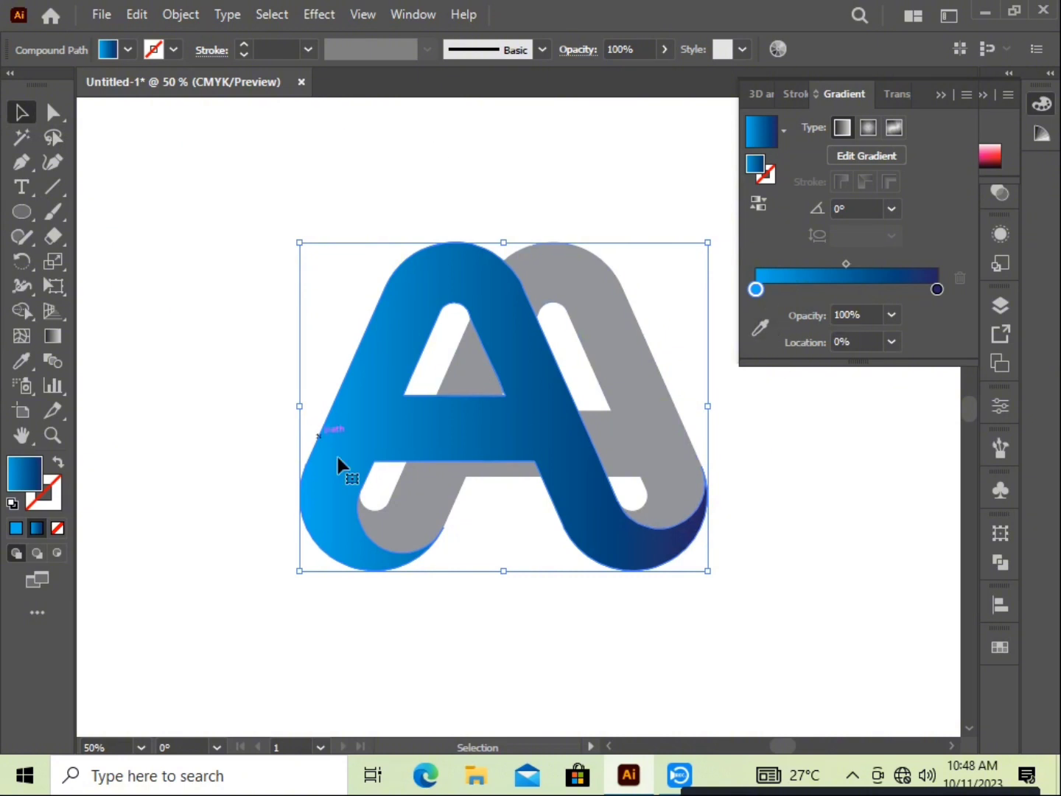
pyautogui.click(765, 654)
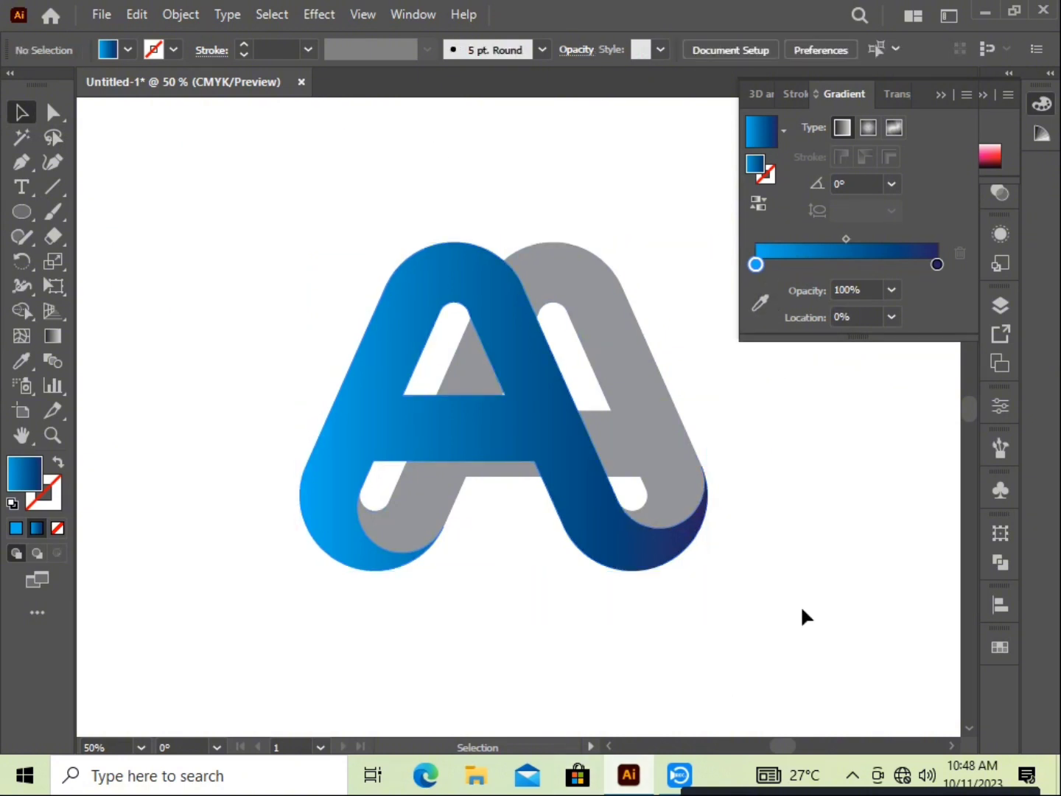
# Redraw the front A's gradient downward at about -89° from above its top to below its feet, and shift the midpoint toward the navy stop
pyautogui.click(431, 408)
pyautogui.click(52, 335)
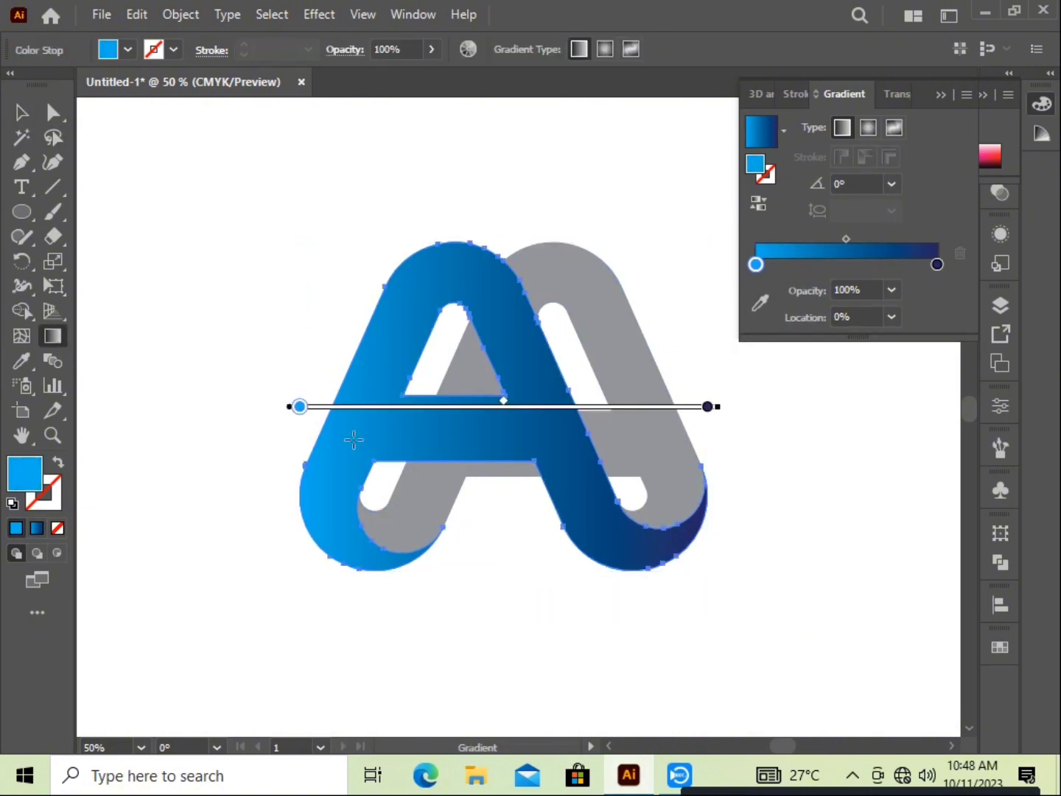
pyautogui.moveTo(442, 210); pyautogui.dragTo(476, 700)
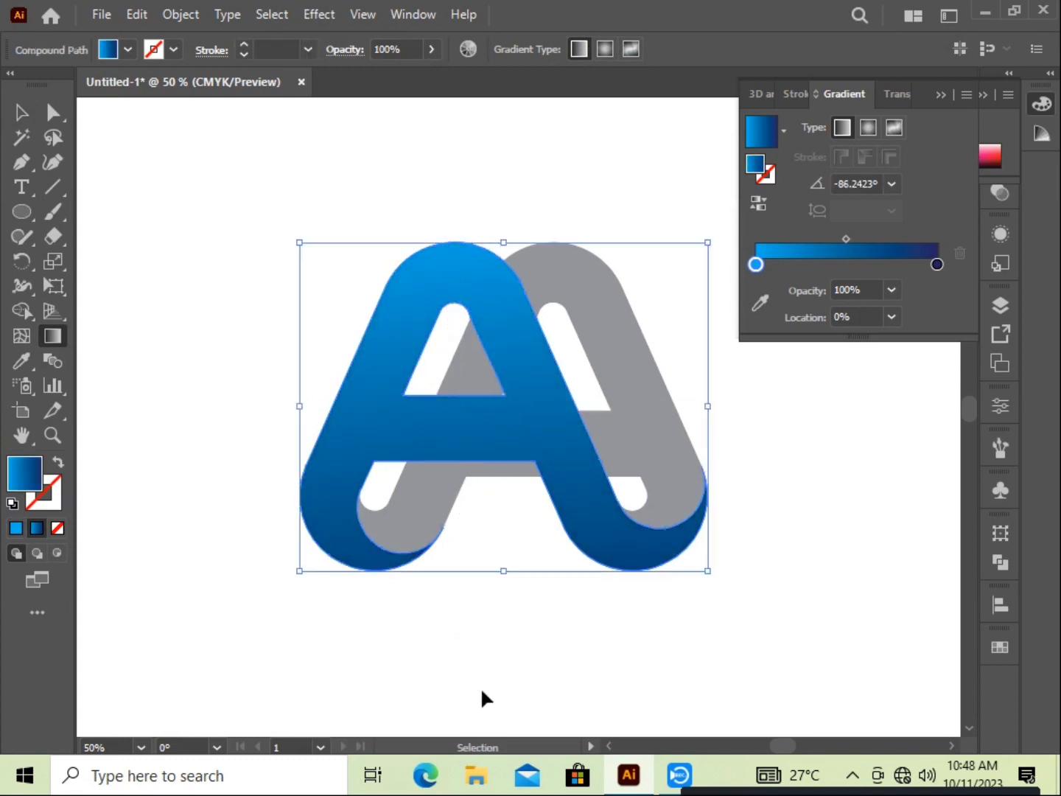
pyautogui.hotkey('ctrl', 'z')
pyautogui.moveTo(472, 221); pyautogui.dragTo(506, 627)
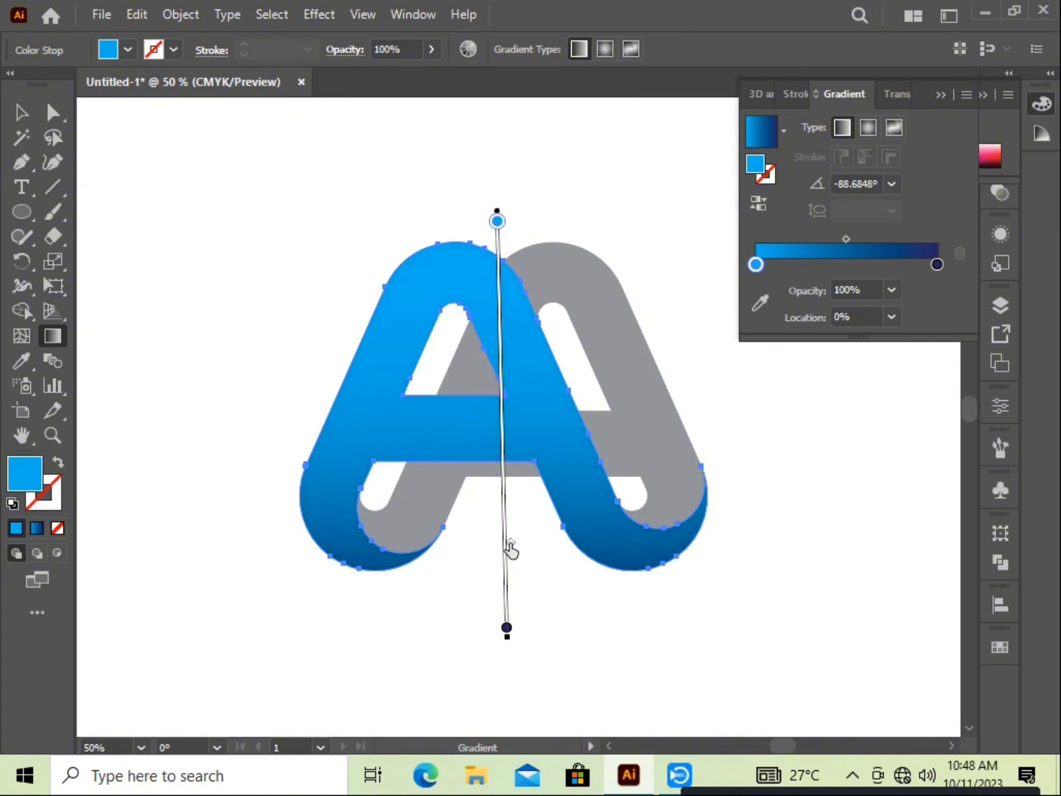
pyautogui.moveTo(511, 514); pyautogui.dragTo(510, 522)
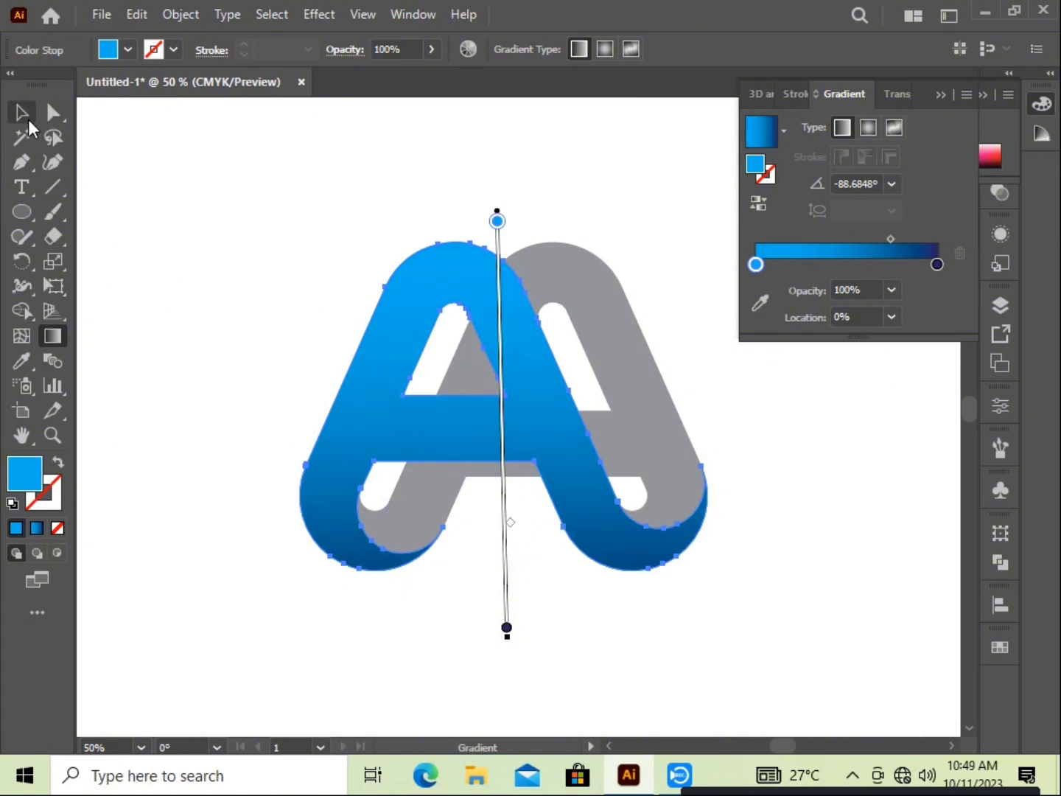
# Fill the gray back A with the preset white-to-black linear gradient
pyautogui.click(30, 121)
pyautogui.click(657, 403)
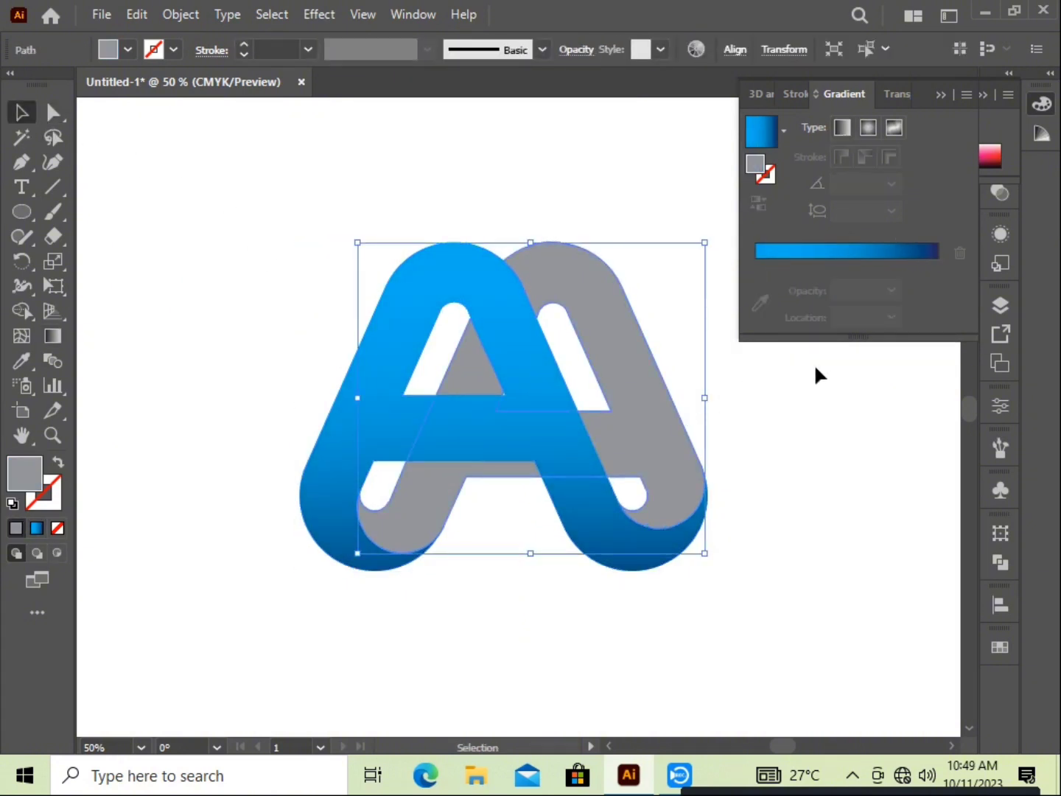
pyautogui.click(889, 249)
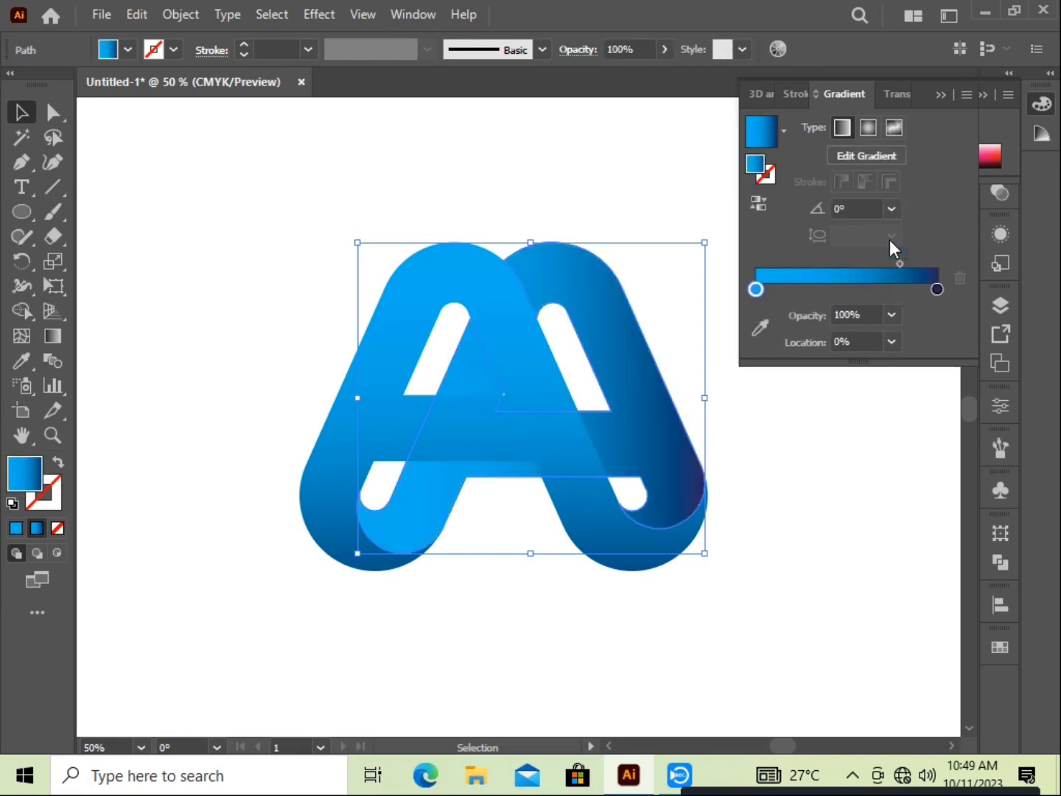
pyautogui.click(783, 132)
pyautogui.click(693, 179)
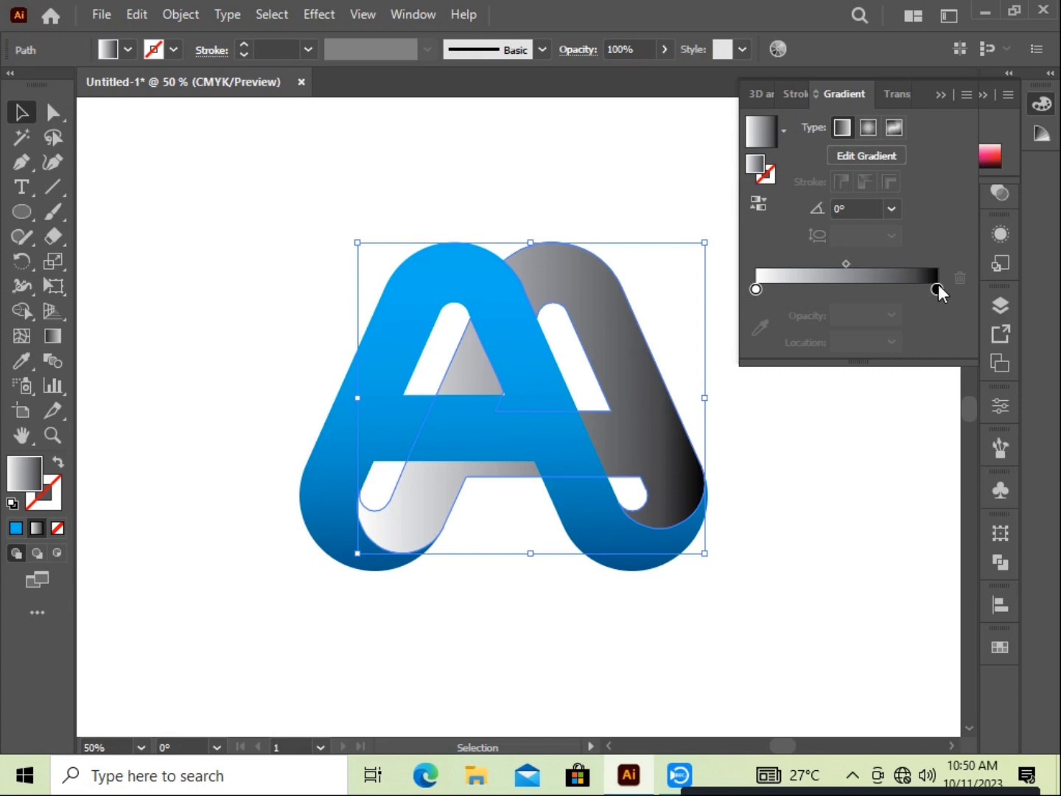
# Change the black end stop of the back A's gradient to a medium gray swatch
pyautogui.click(938, 290)
pyautogui.doubleClick(937, 289)
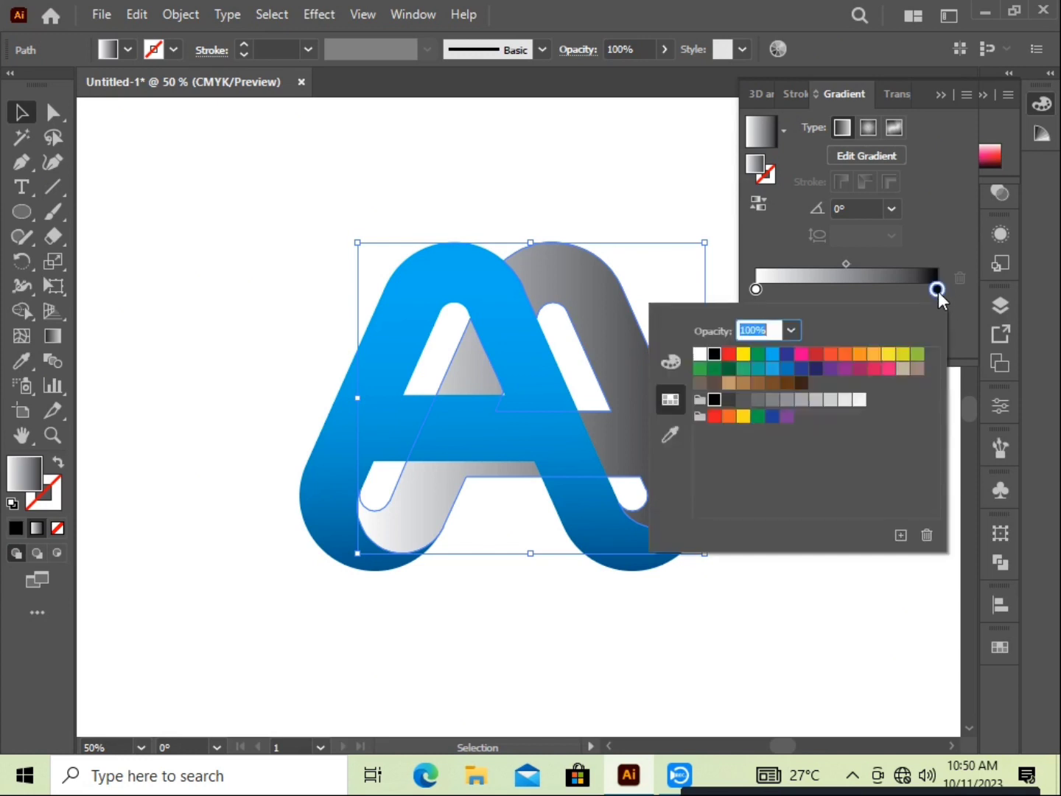
pyautogui.click(786, 401)
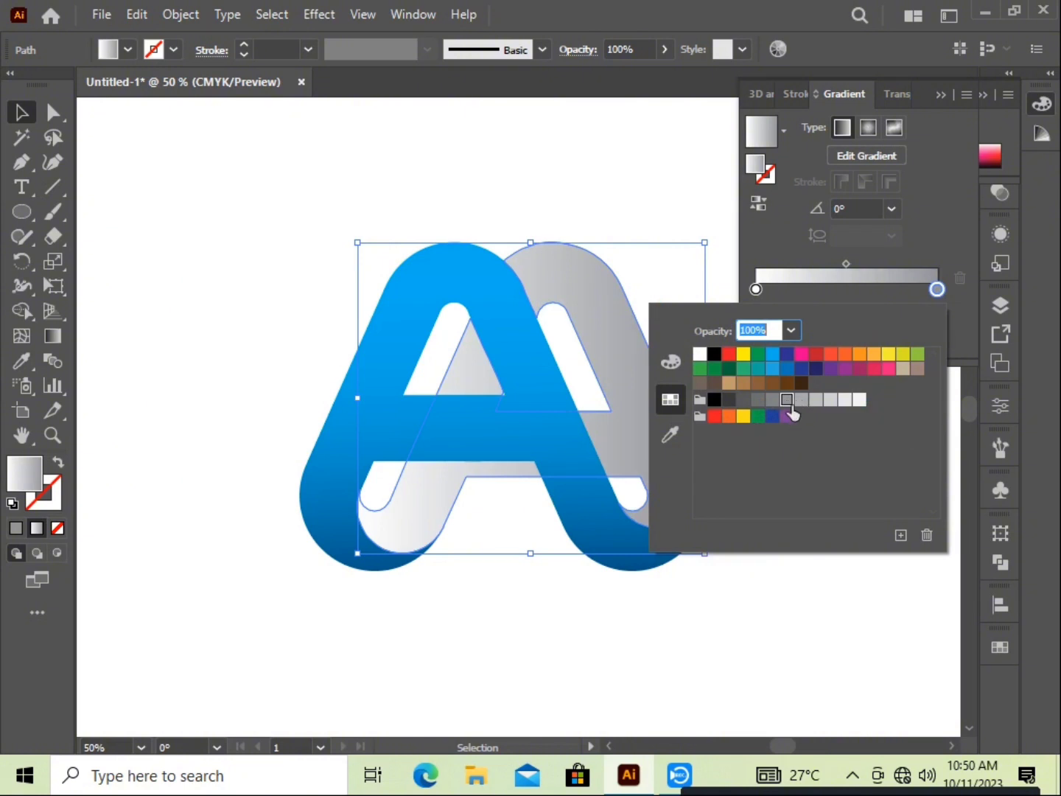
pyautogui.click(687, 215)
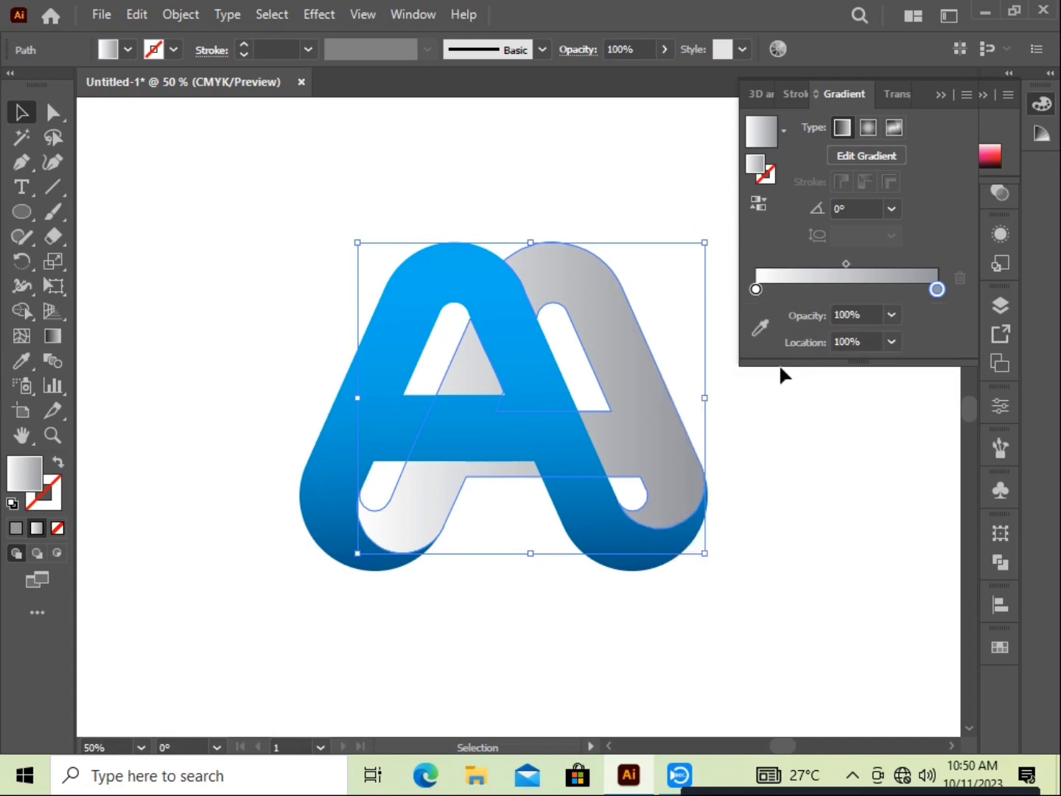
# Change the white start stop of the back A's gradient to a light gray swatch and collapse the gradient settings
pyautogui.click(755, 288)
pyautogui.doubleClick(755, 290)
pyautogui.click(830, 401)
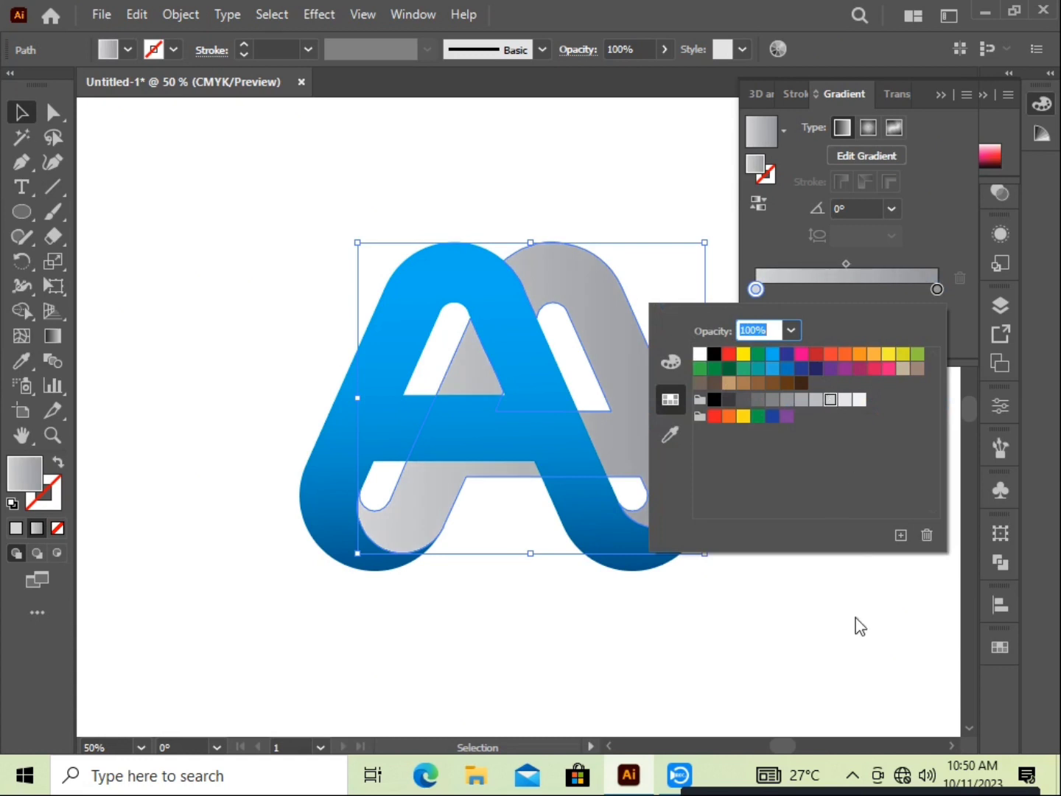
pyautogui.click(857, 625)
pyautogui.click(940, 94)
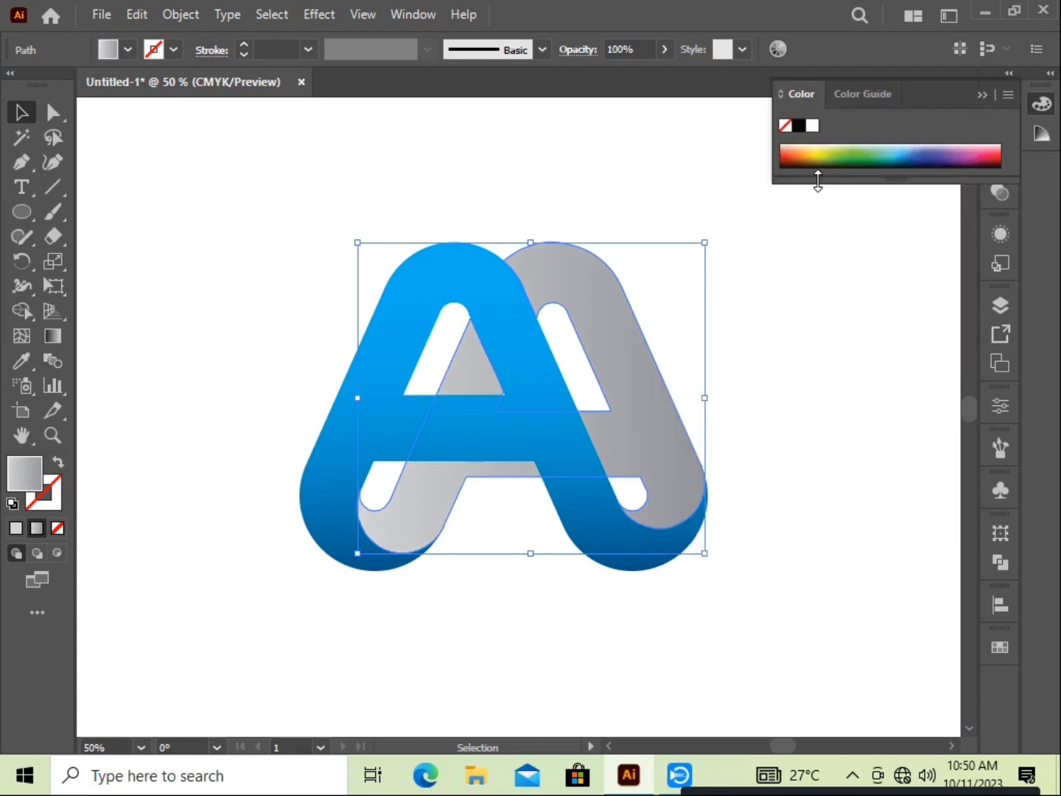
# Redraw the back A's gradient nearly vertically with light gray below its feet and medium gray above its top, and deselect the logo
pyautogui.click(52, 335)
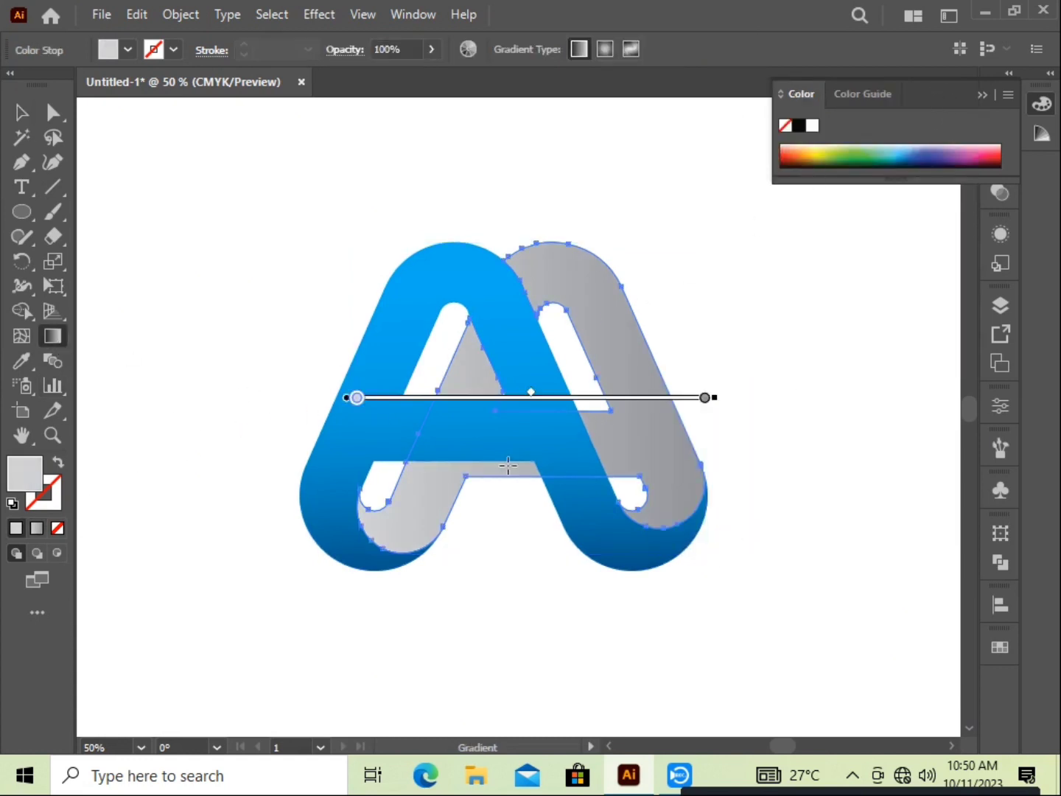
pyautogui.moveTo(548, 586); pyautogui.dragTo(538, 152)
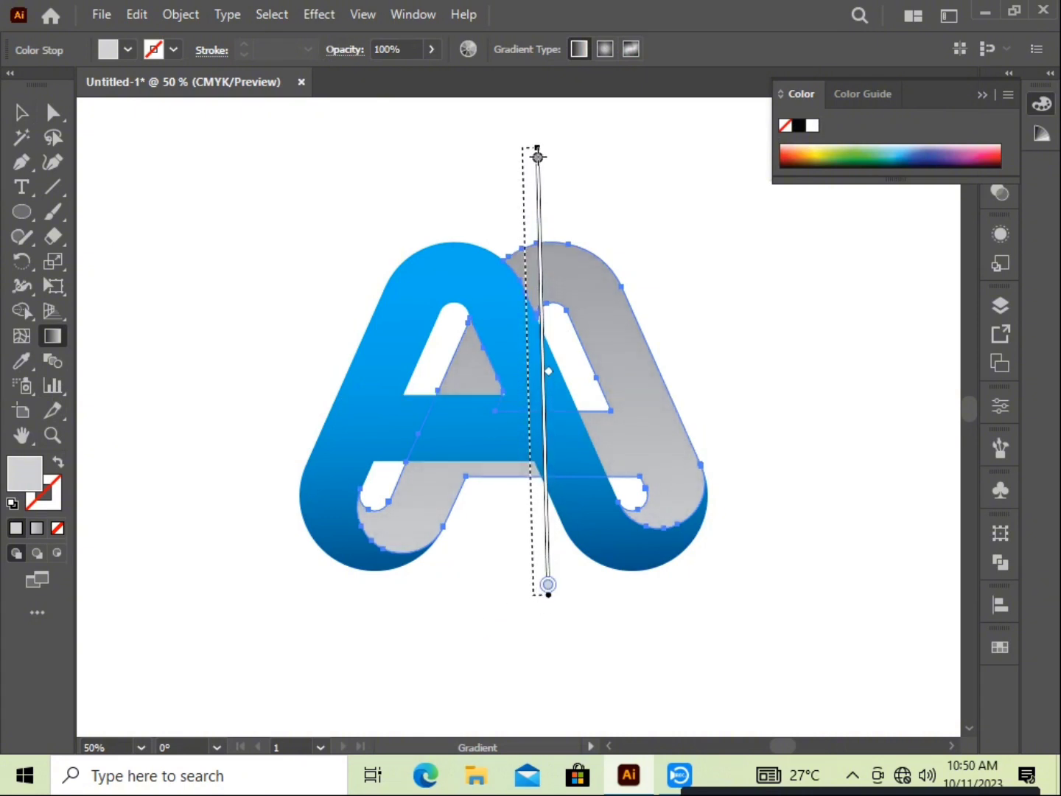
pyautogui.click(22, 112)
pyautogui.click(415, 231)
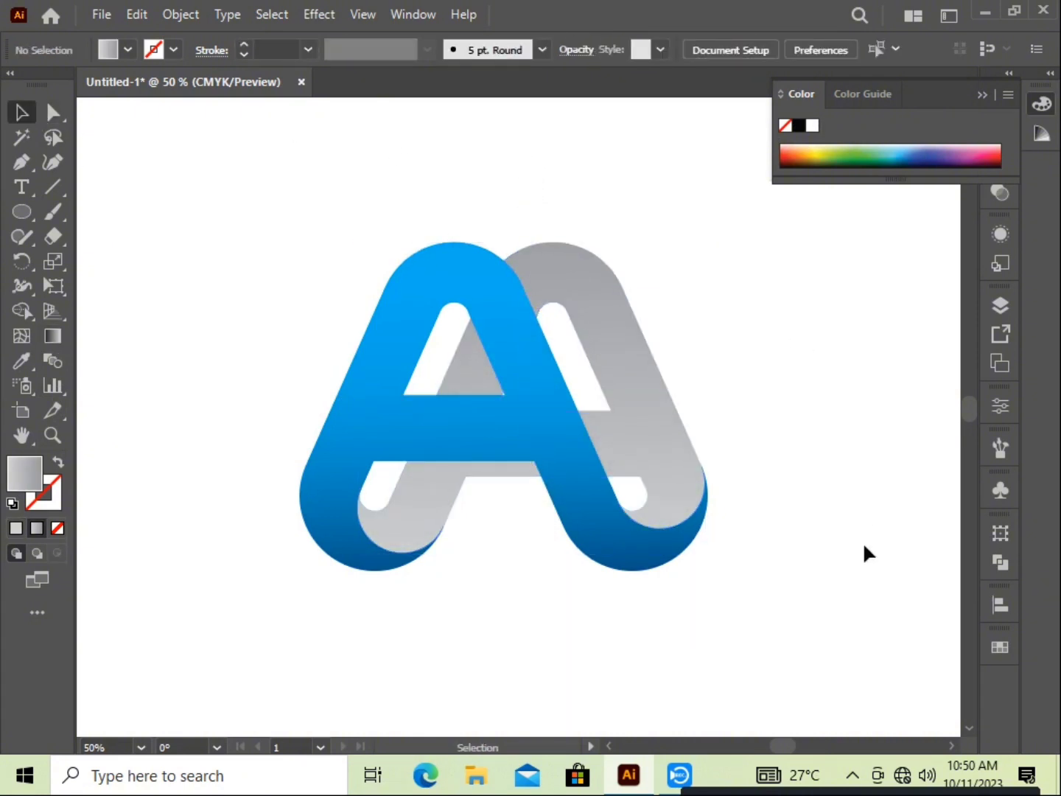